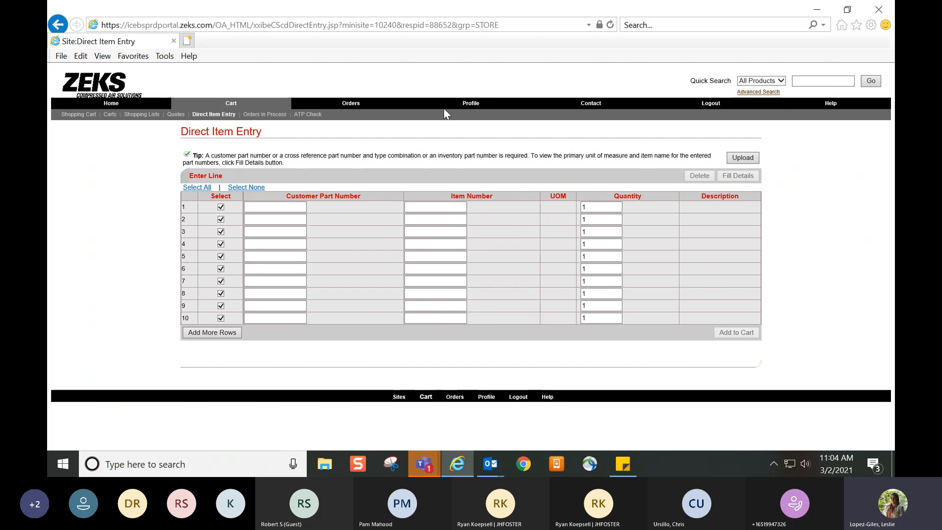
Review the profile's personal information and preferences pages, and return to the store's home page
left_click(476, 106)
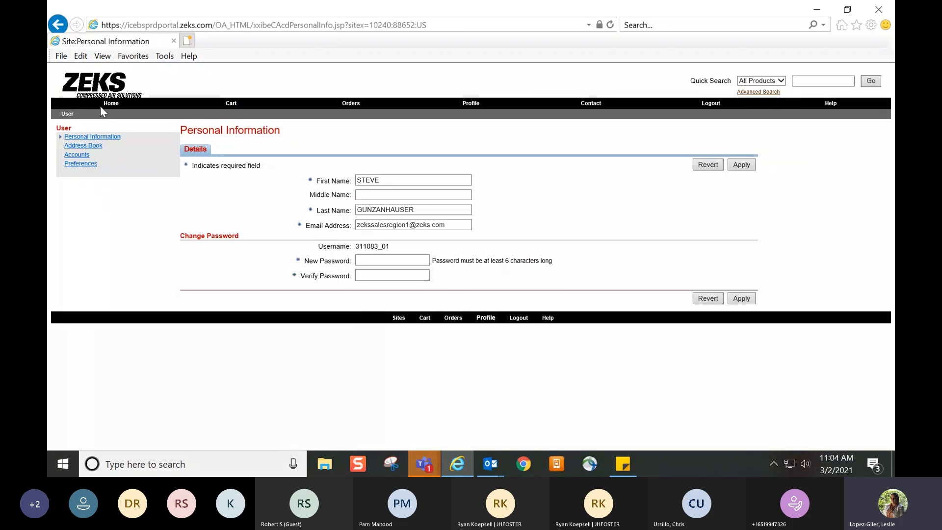
left_click(107, 110)
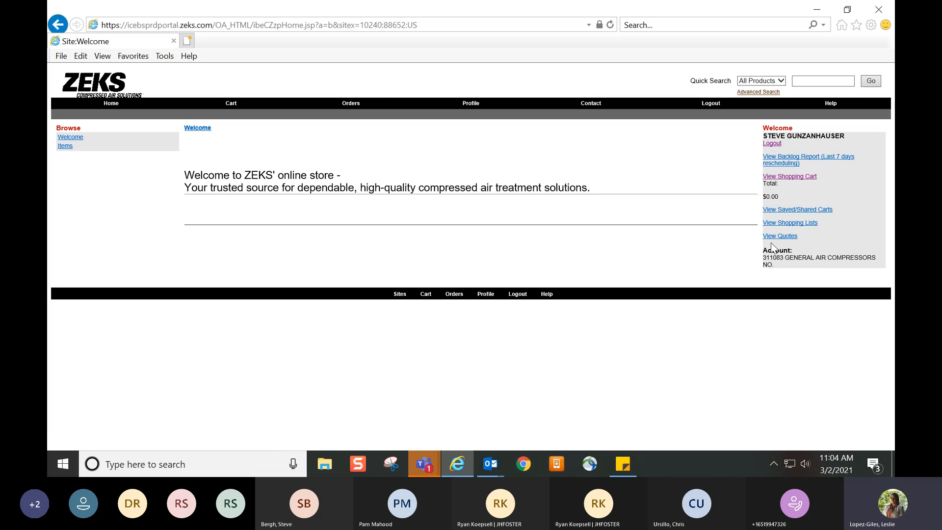
left_click(471, 104)
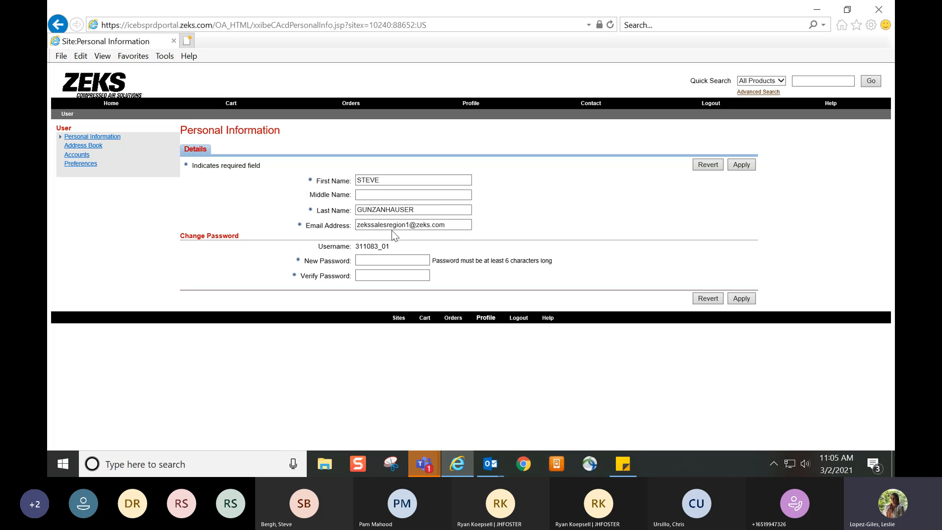
left_click(95, 165)
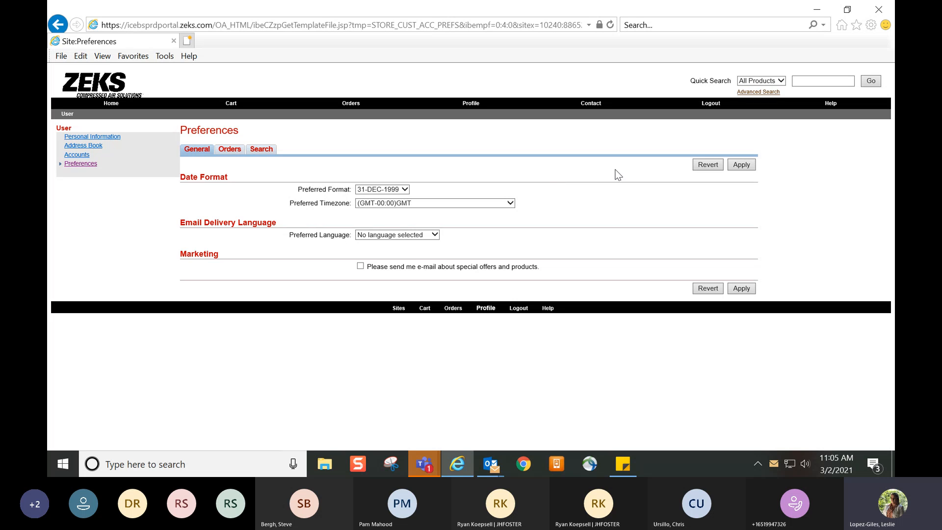
left_click(111, 104)
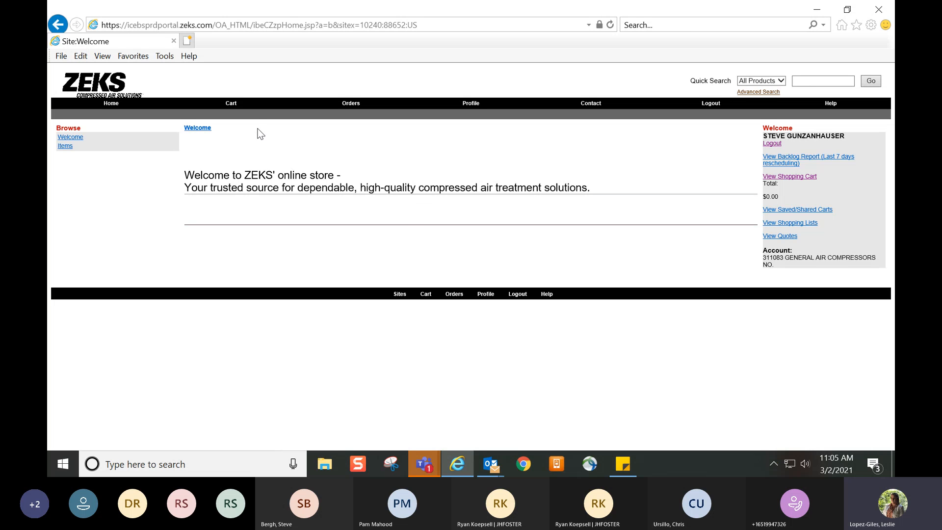
Open Direct Item Entry for the cart and copy item number 630393 from the sticky note into line 1
left_click(232, 104)
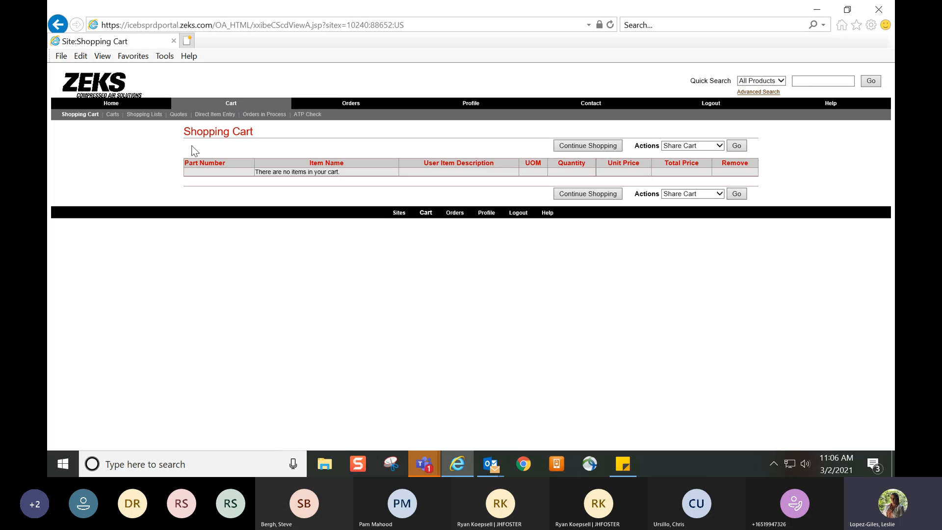
left_click(215, 117)
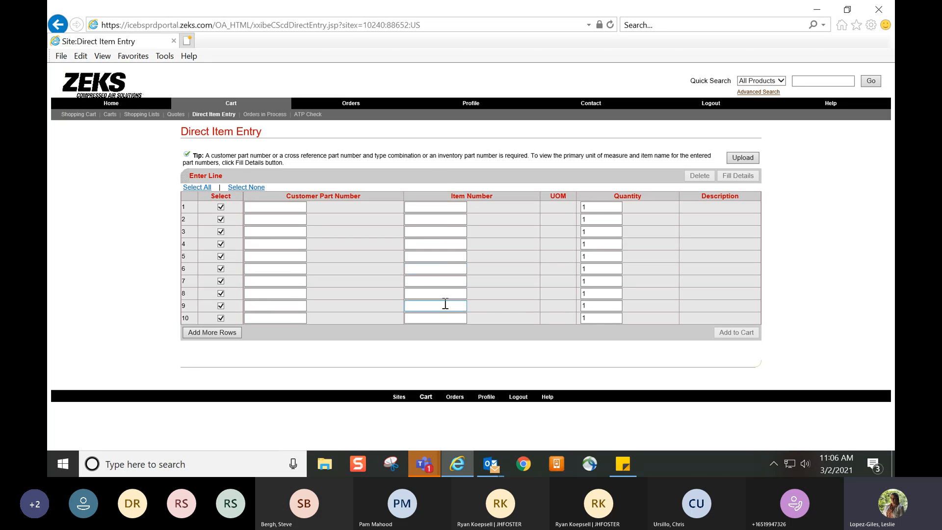
left_click(427, 219)
left_click(623, 464)
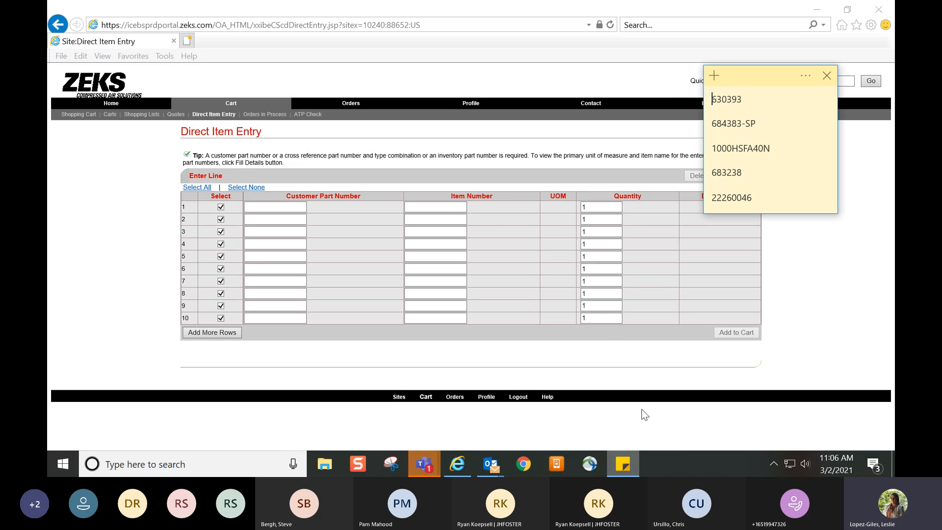
double_click(714, 99)
key("ctrl+c")
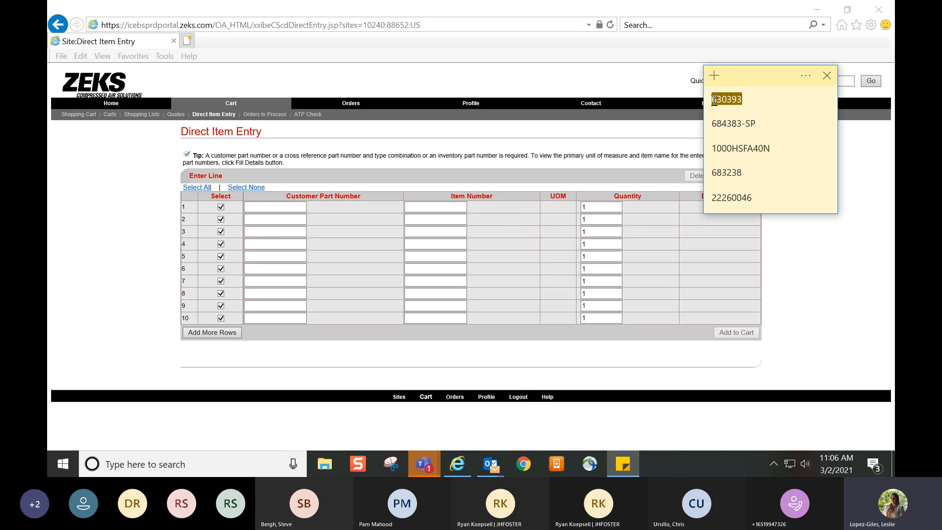
left_click(431, 206)
key("ctrl+v")
Copy item numbers 684383-SP and 1000HSFA40N from the sticky note into lines 2 and 3
left_click(623, 464)
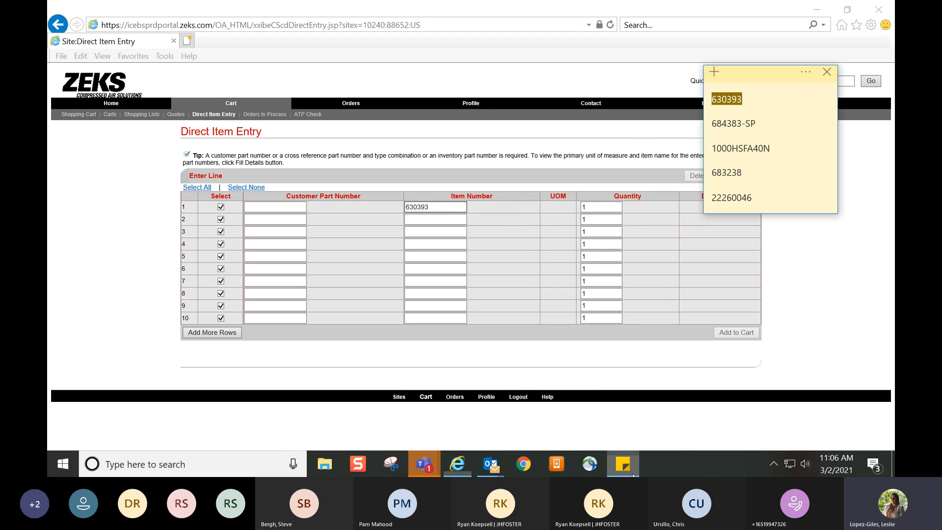
left_click_drag(757, 125, 714, 125)
key("ctrl+c")
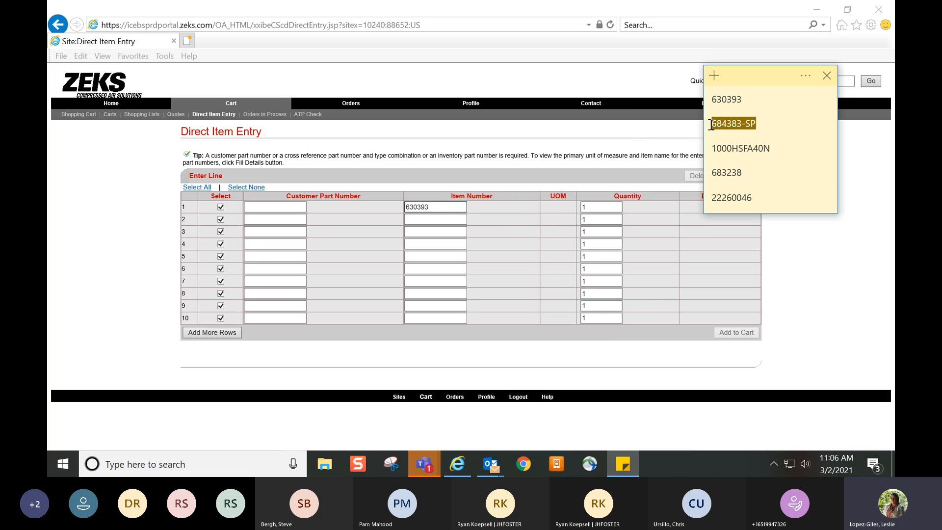
left_click(437, 219)
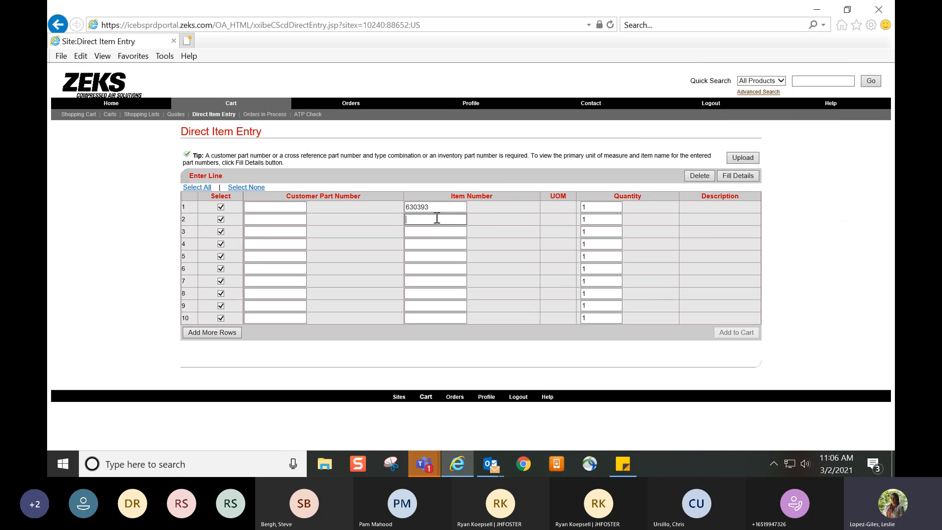
key("ctrl+v")
left_click(623, 464)
left_click_drag(771, 149, 716, 140)
key("ctrl+c")
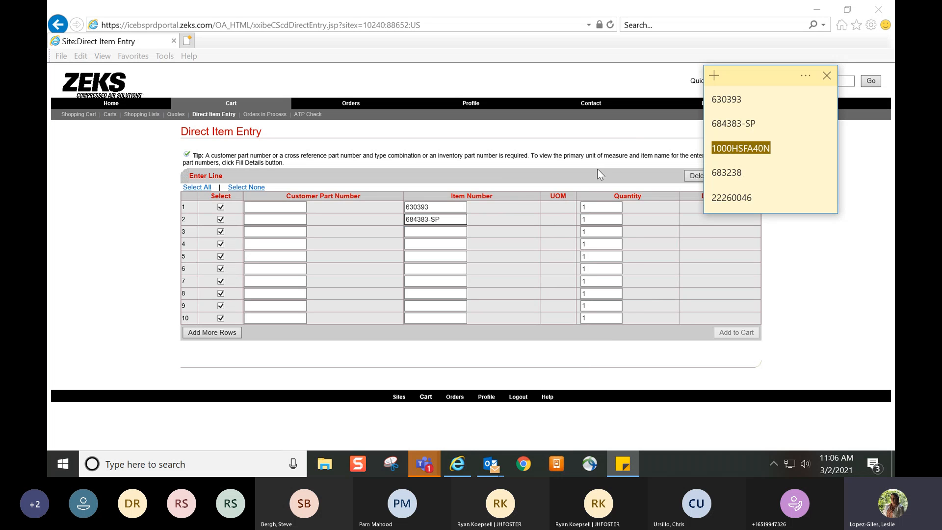
left_click(429, 231)
key("ctrl+v")
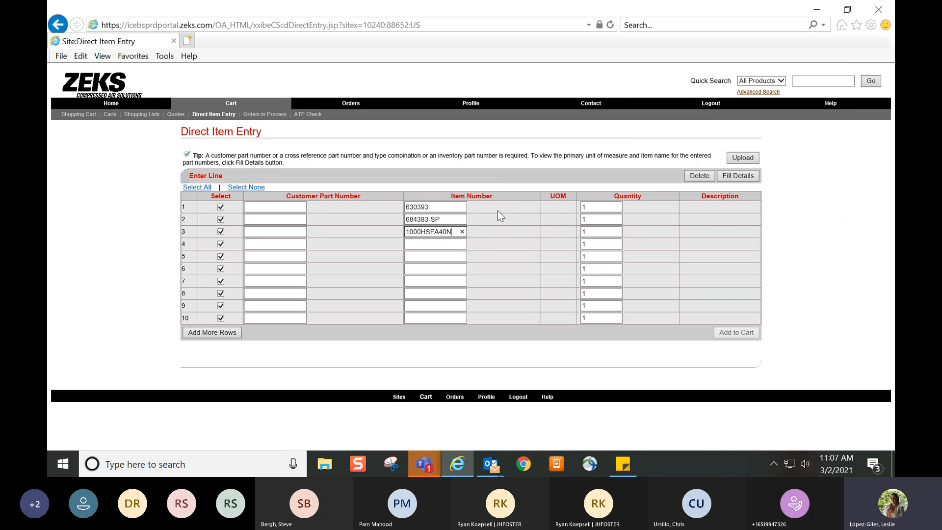
Fill in the details of the entered items and accept part 23523467 as the replacement for 684383-SP
left_click(549, 231)
left_click(731, 179)
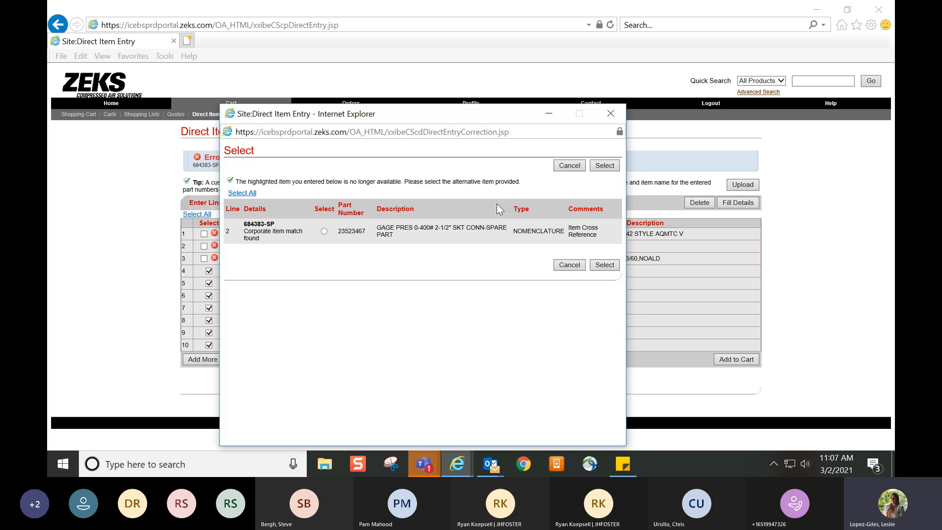
left_click_drag(414, 115, 401, 77)
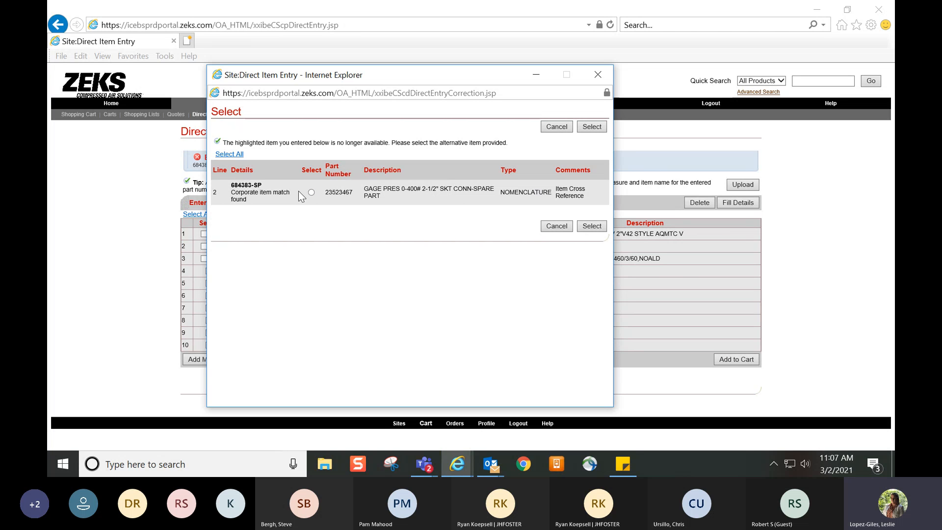
left_click_drag(264, 184, 230, 185)
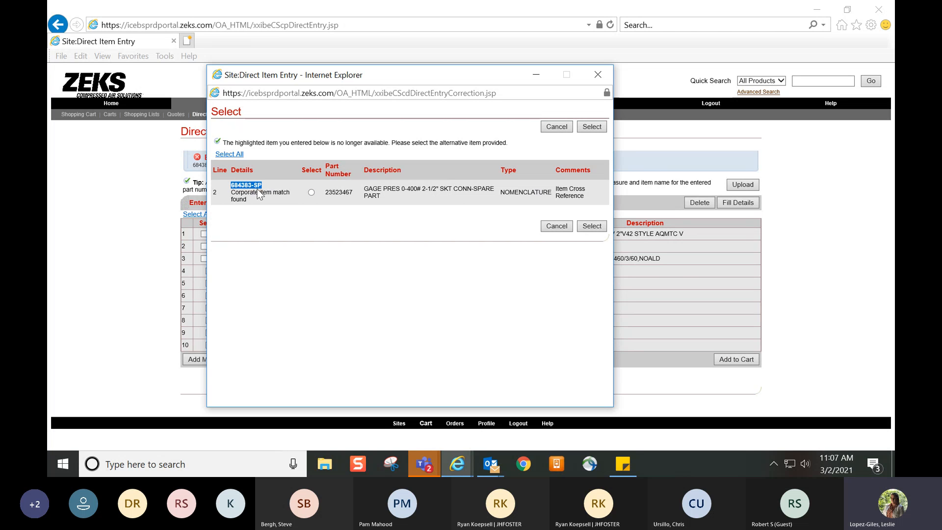
left_click(281, 192)
left_click(312, 192)
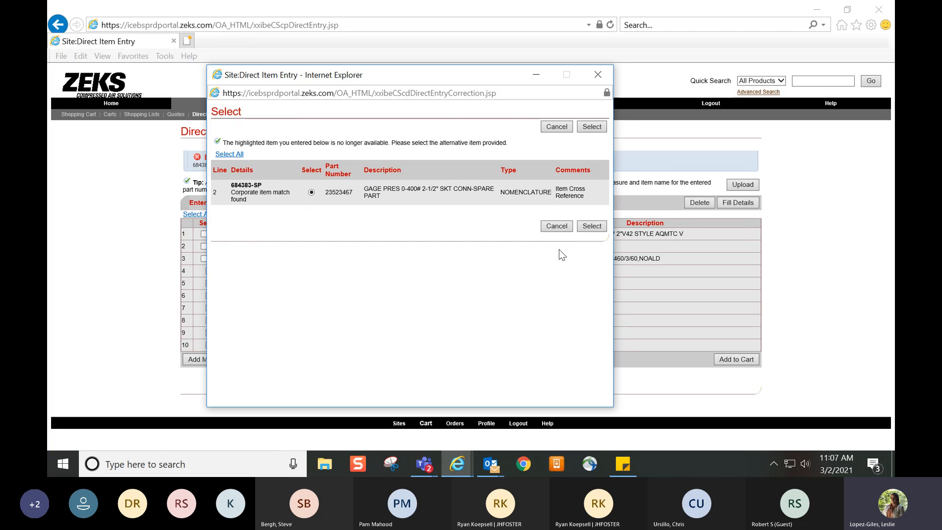
left_click(585, 224)
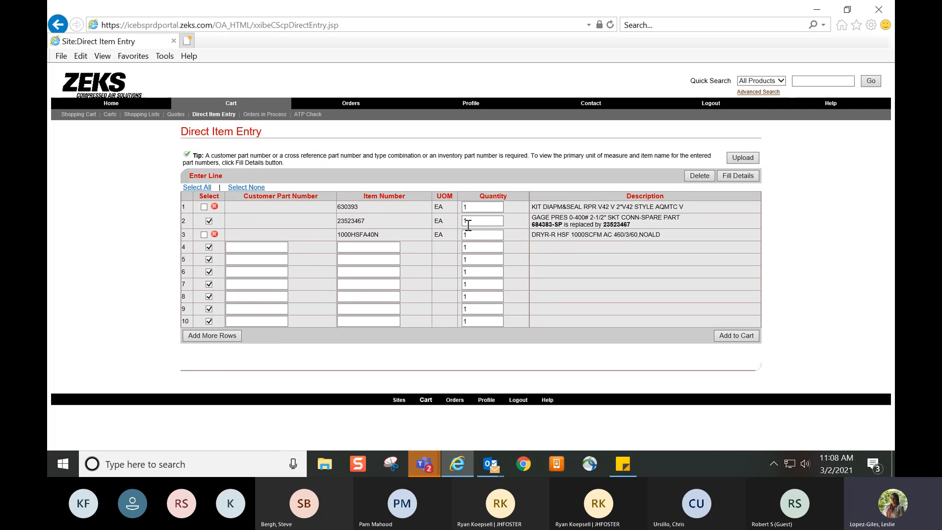
Include lines 1 and 3 in the selection and add the entered items to the cart
left_click(486, 224)
left_click(204, 208)
left_click(204, 235)
left_click(754, 334)
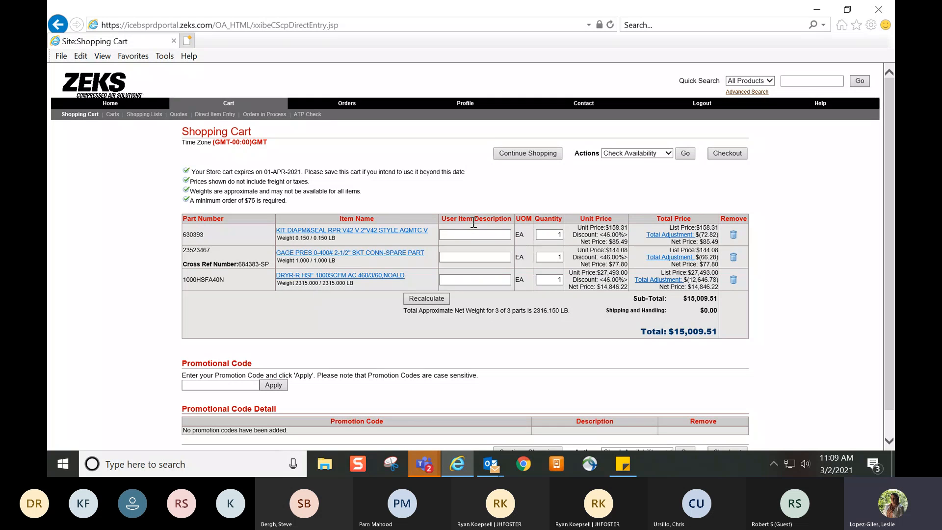
Proceed to checkout from the shopping cart and open the ship-to address selection
left_click(558, 236)
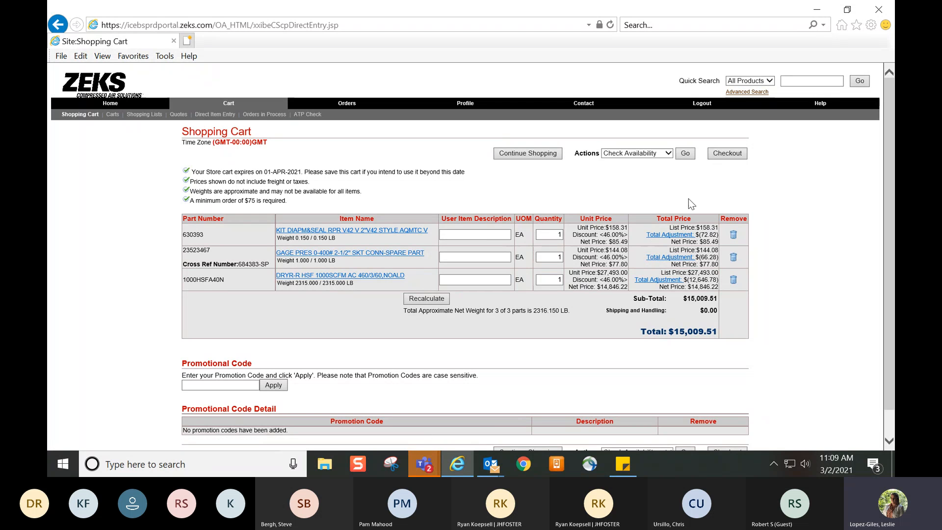
left_click(724, 157)
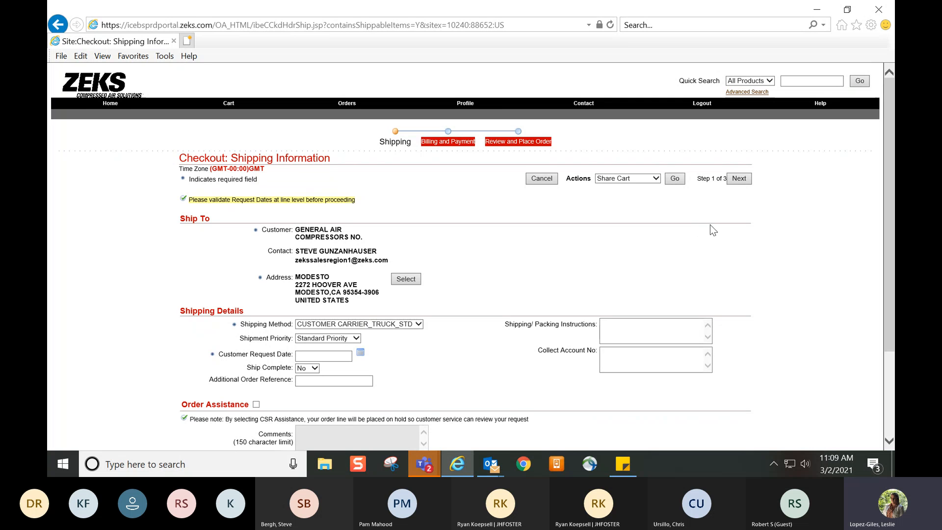
left_click_drag(888, 202, 885, 242)
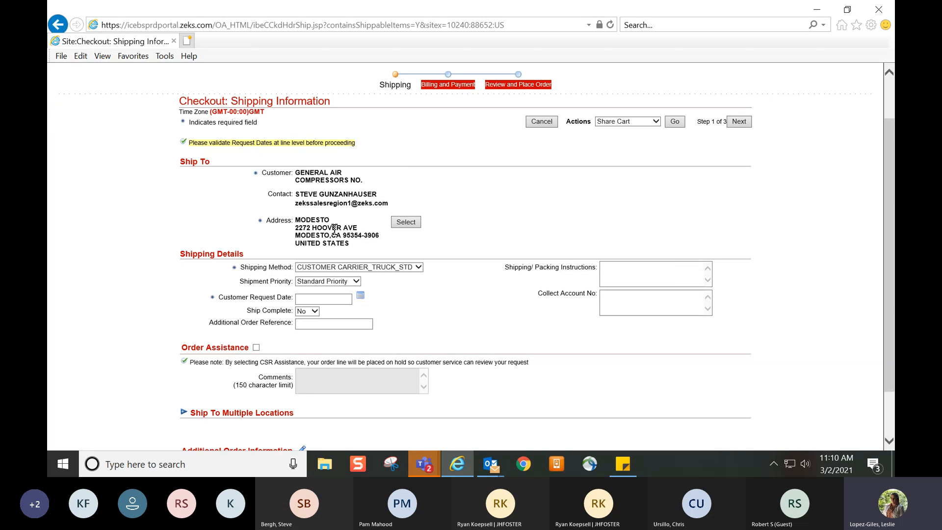
left_click(409, 225)
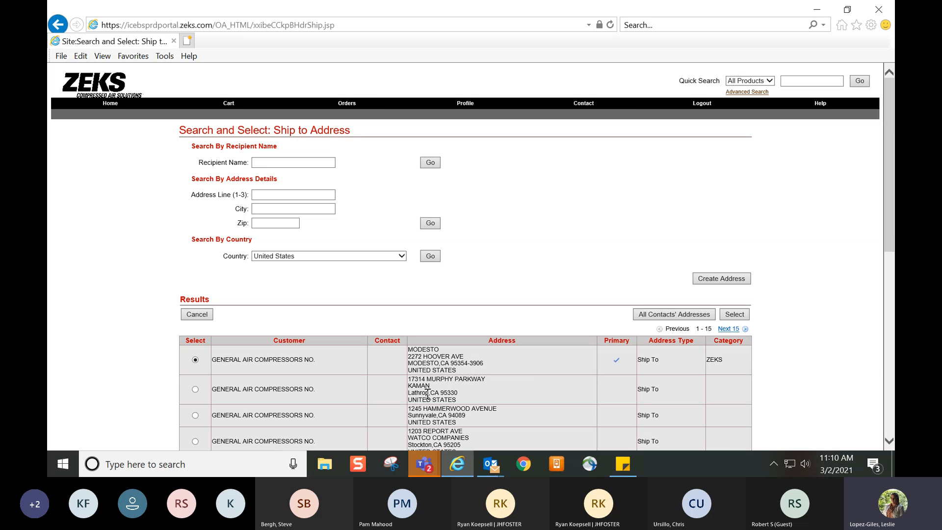
Search the ship-to addresses by street number in the address line, and return to the full address list
left_click(284, 195)
left_click(284, 196)
type("1245")
left_click(431, 224)
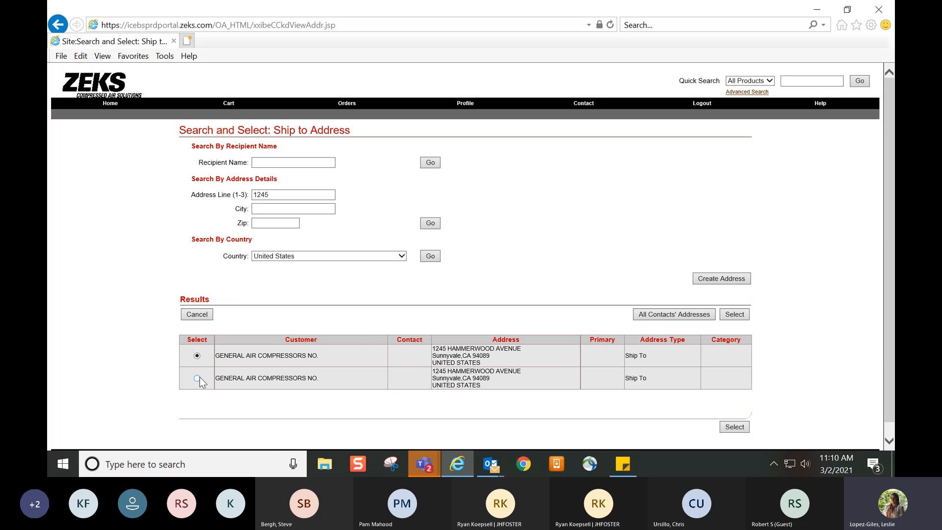
left_click(208, 312)
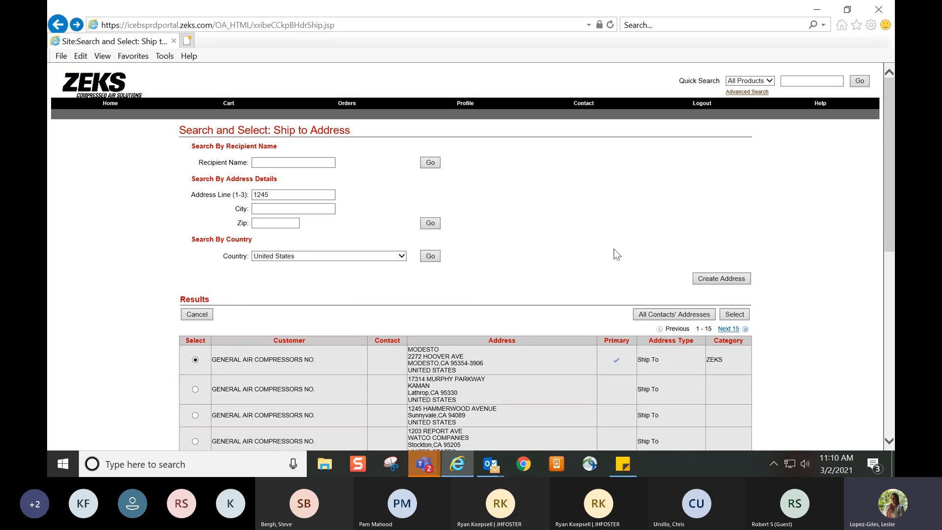
Open the form for creating a ship-to address, look over its address lines, and cancel it
left_click(722, 280)
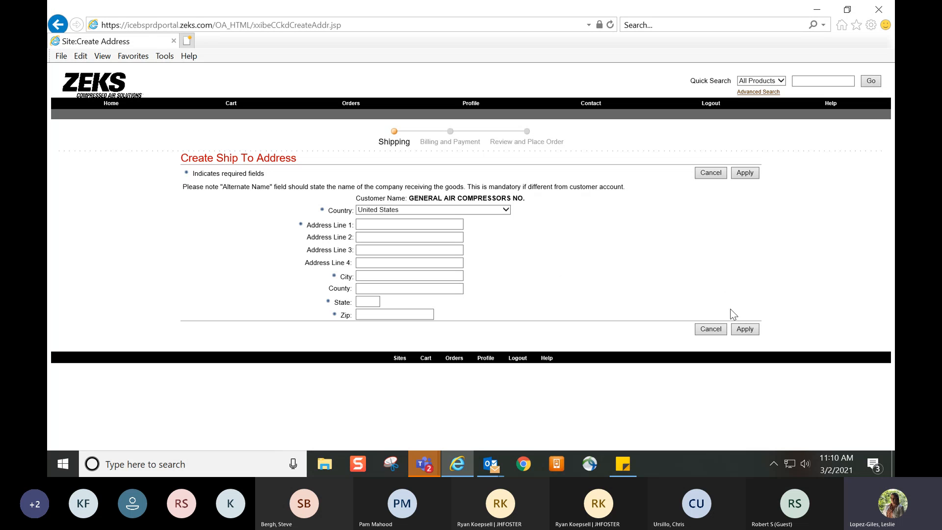
left_click(402, 224)
left_click(365, 225)
left_click(359, 265)
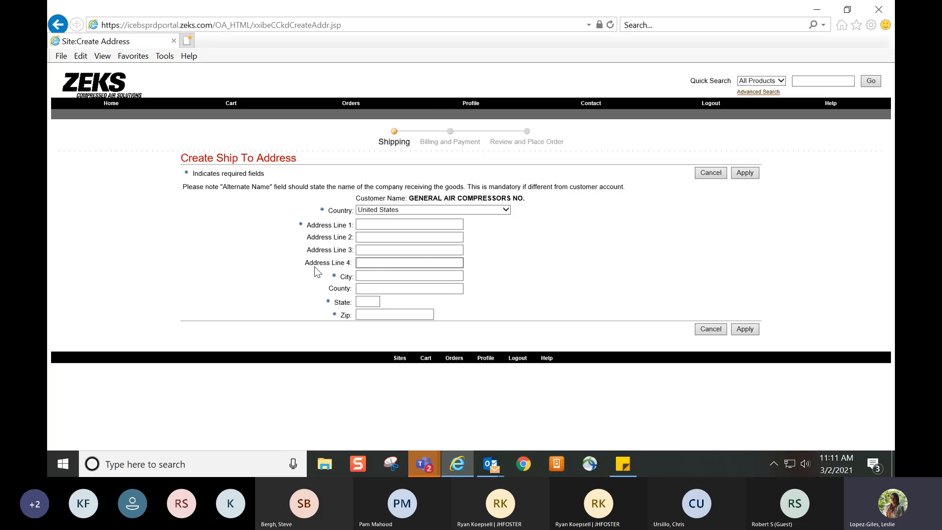
left_click_drag(309, 268, 355, 268)
left_click(711, 331)
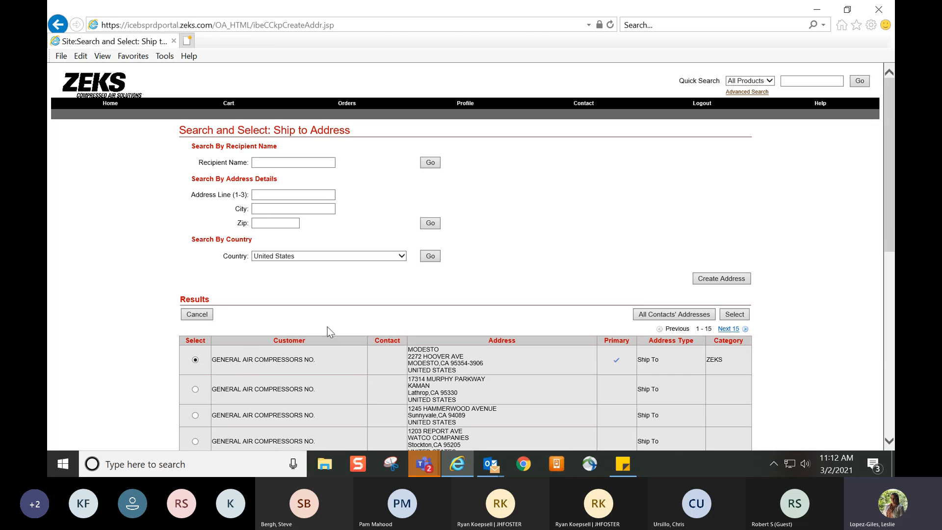
Use the primary ship-to address for the order and set the shipping method to UPSN-Parcel-GND
left_click(730, 317)
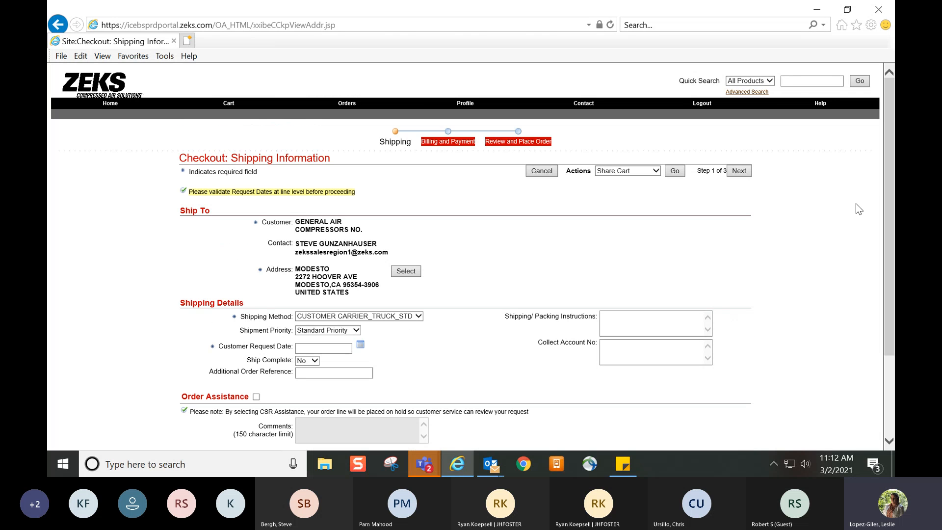
left_click_drag(887, 187, 891, 284)
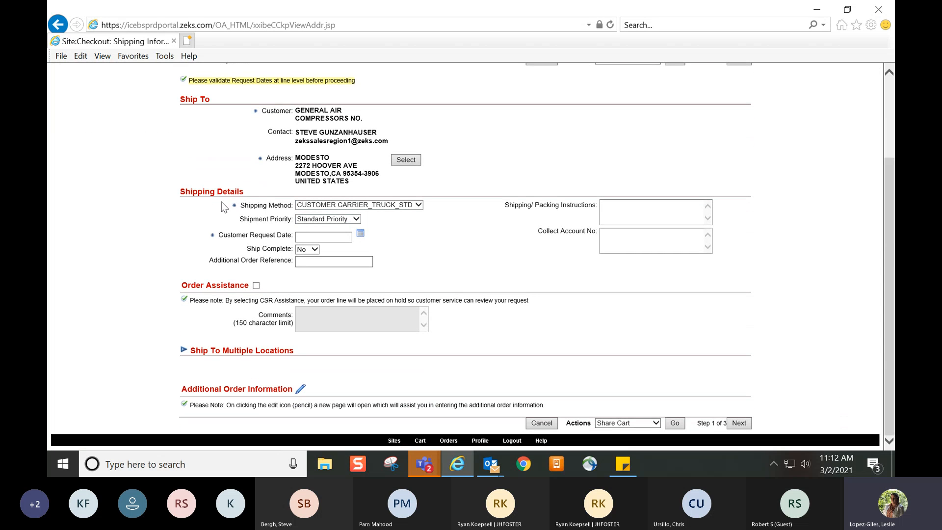
left_click(419, 209)
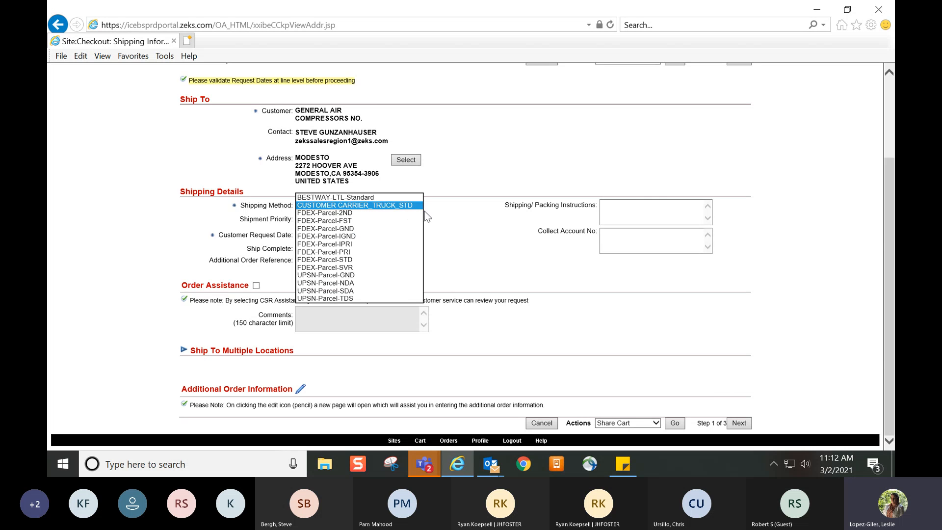
left_click(419, 208)
left_click(420, 208)
left_click(386, 198)
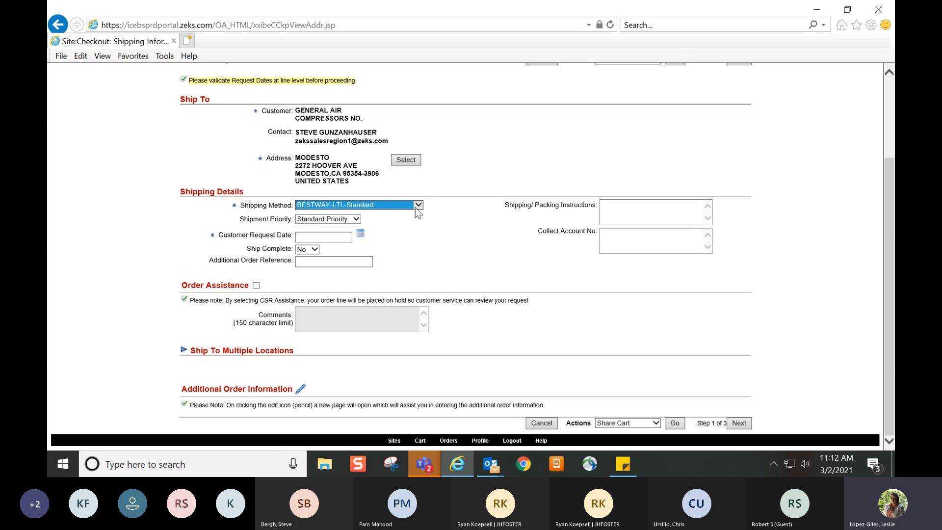
left_click(419, 207)
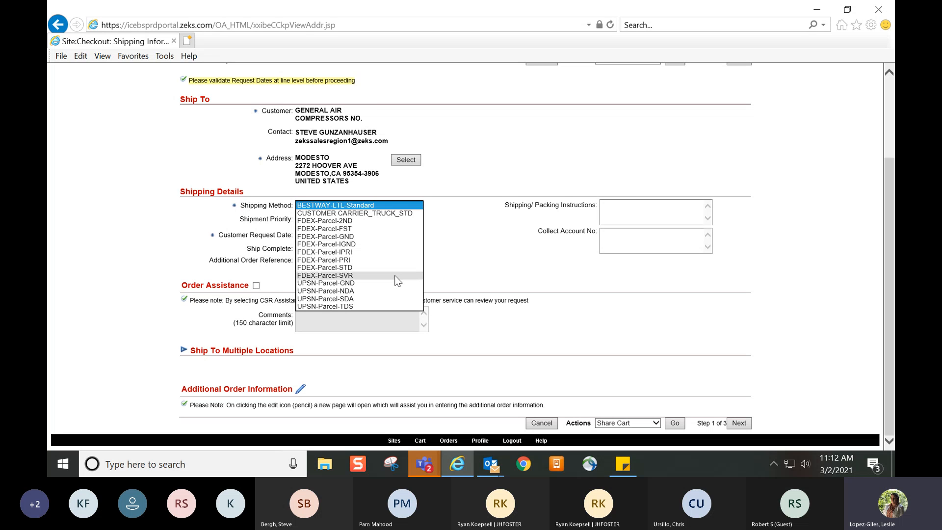
left_click(357, 285)
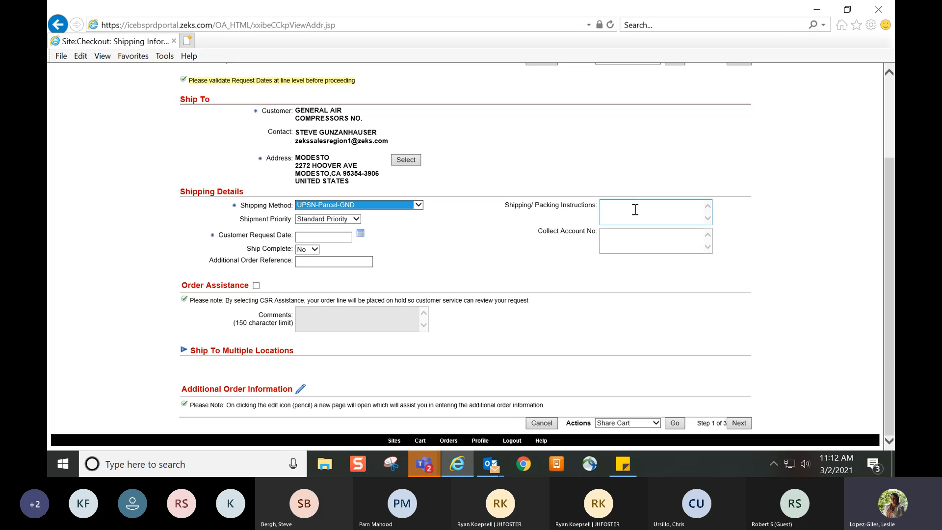
Locate the fields for shipping and packing instructions and for the collect account number in the shipping details
left_click_drag(524, 212, 571, 214)
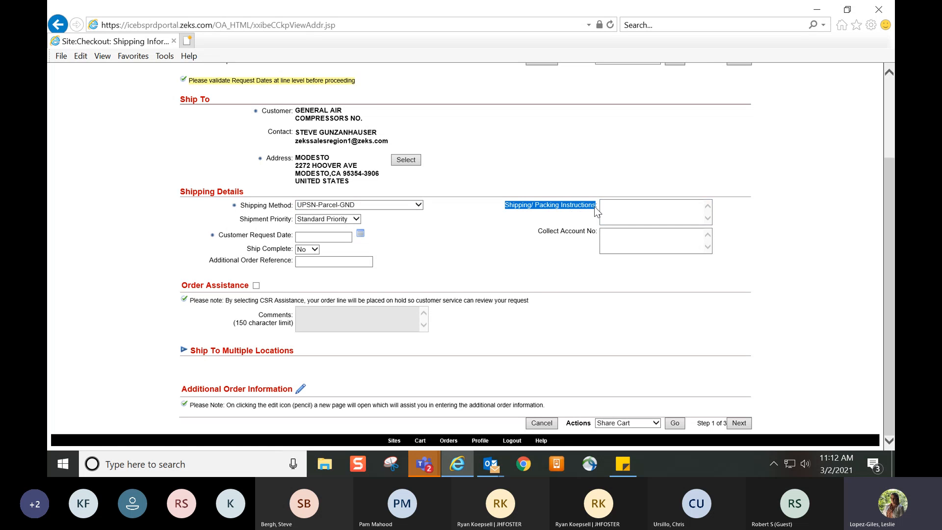
left_click(608, 207)
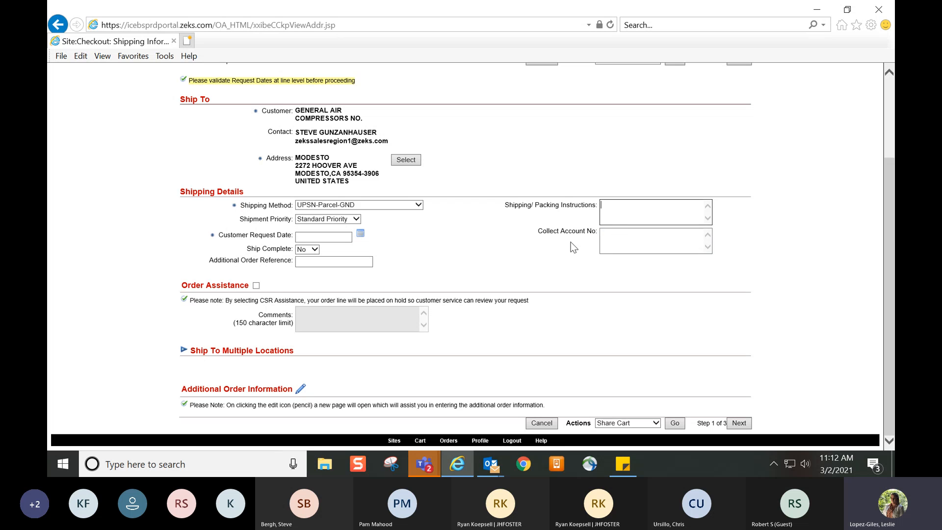
left_click(602, 239)
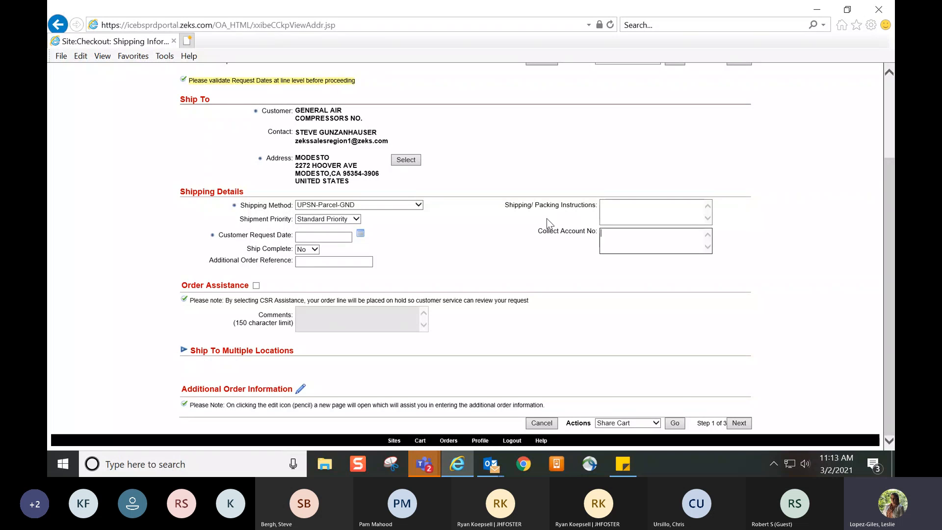
Turn on Order Assistance for the order and enter the comment "please ship collect"
left_click(256, 286)
left_click(311, 318)
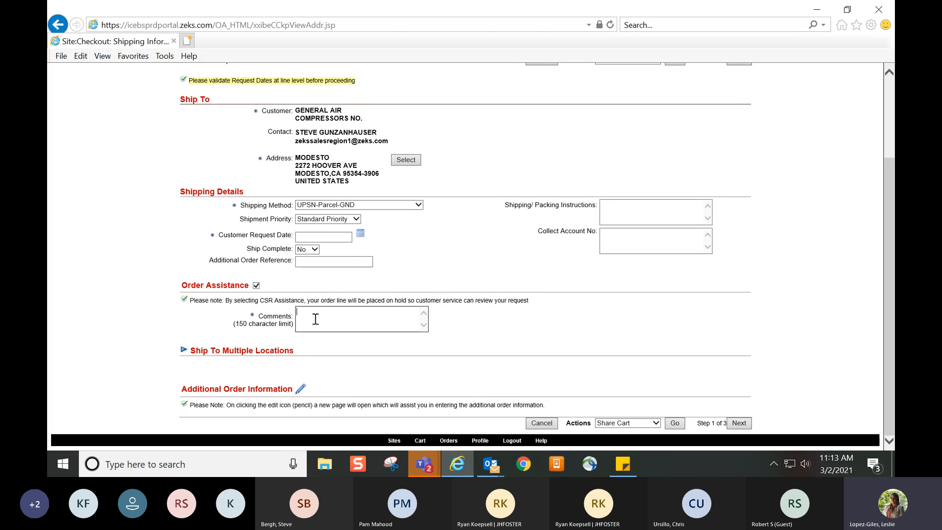
type("ple")
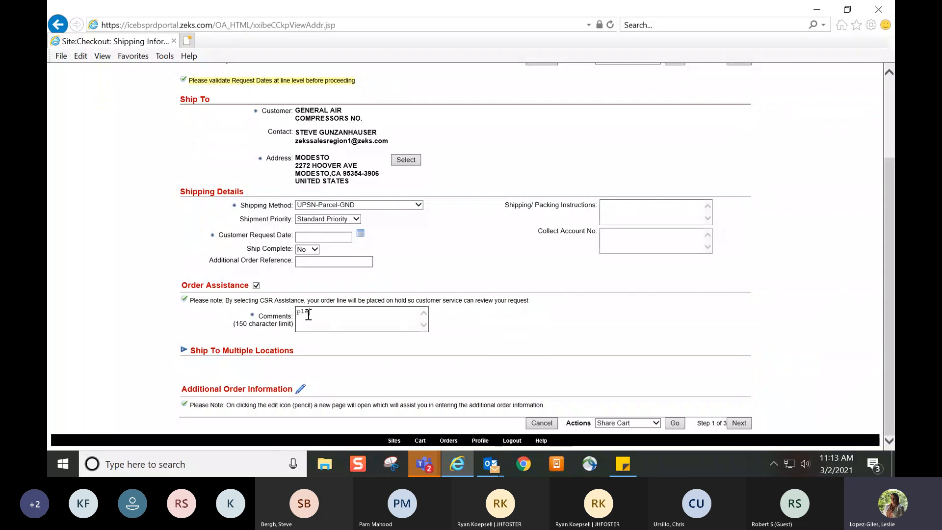
type("ase ship collect")
Keep the shipment priority at Standard Priority and set the customer request date to 04-MAR-2021
left_click(355, 219)
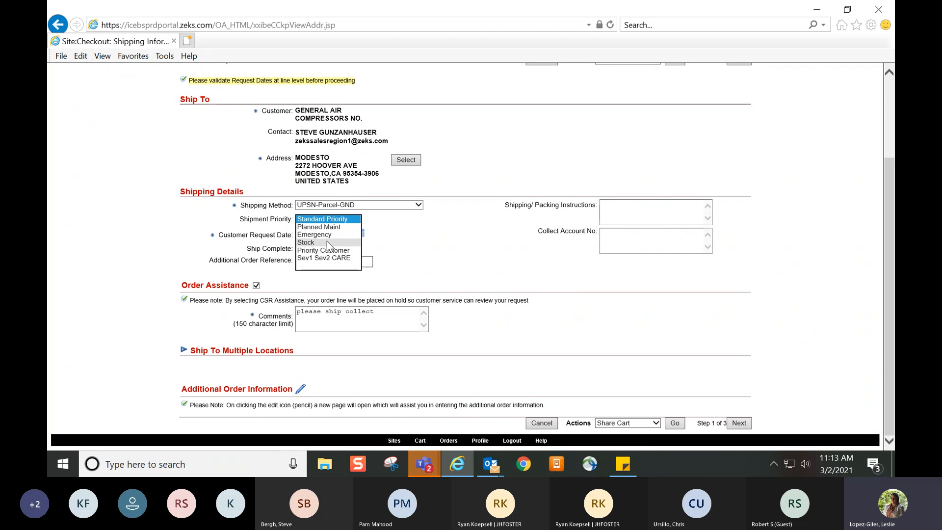
left_click(343, 220)
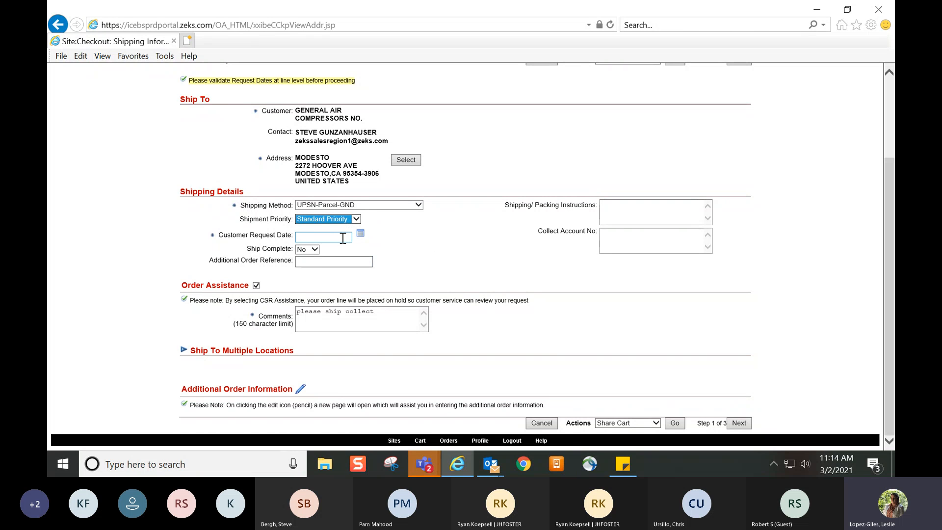
left_click(360, 236)
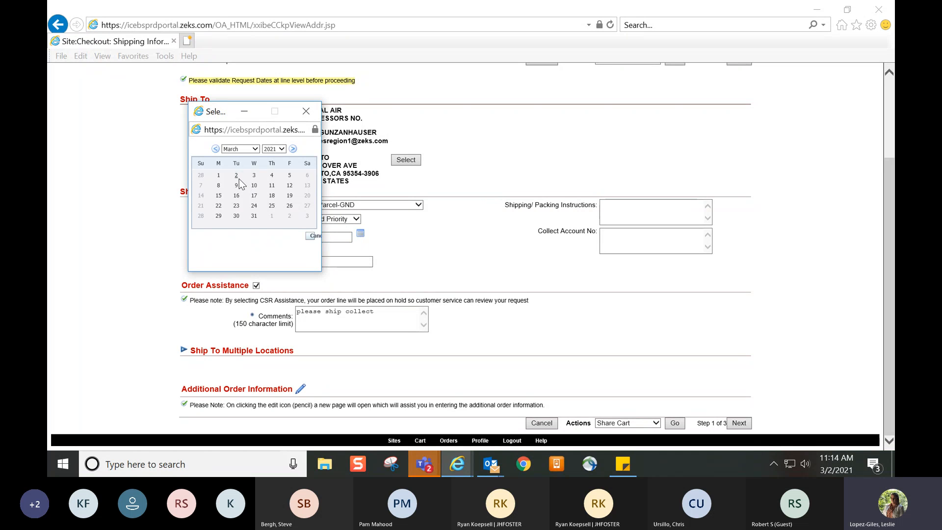
left_click(273, 176)
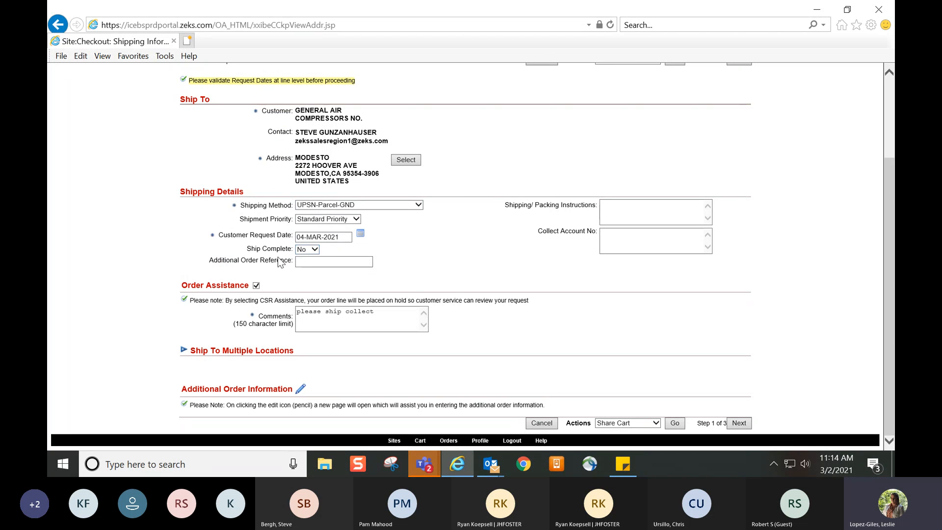
Set the order's Ship Complete option to Yes
triple_click(279, 249)
left_click(280, 249)
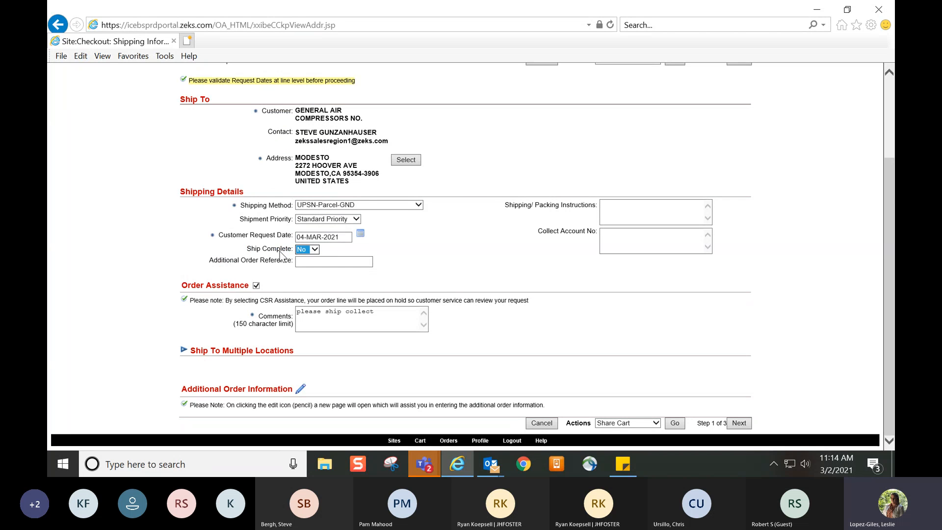
left_click(314, 250)
left_click(304, 241)
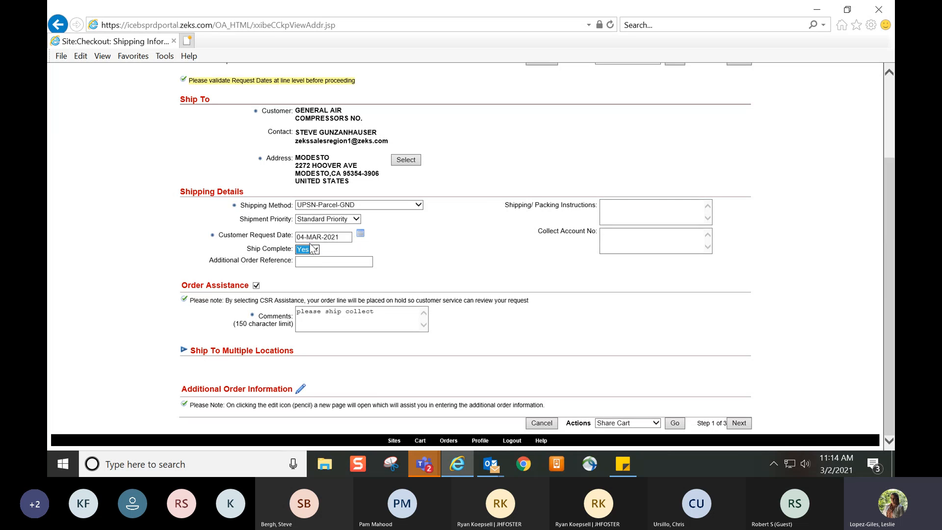
left_click(440, 255)
Expand Ship To Multiple Locations and set the shipment priority of line item 1000HSFA40N to Emergency
left_click(183, 351)
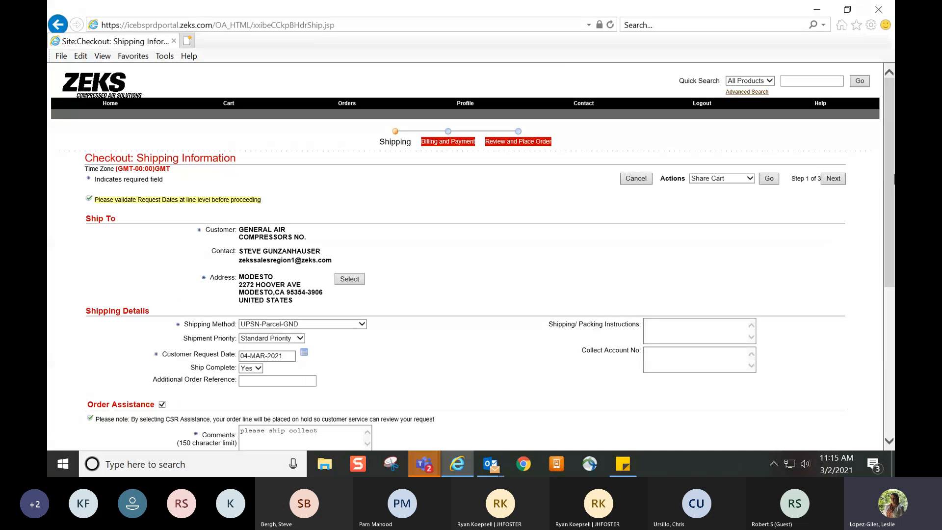
left_click_drag(888, 181, 886, 226)
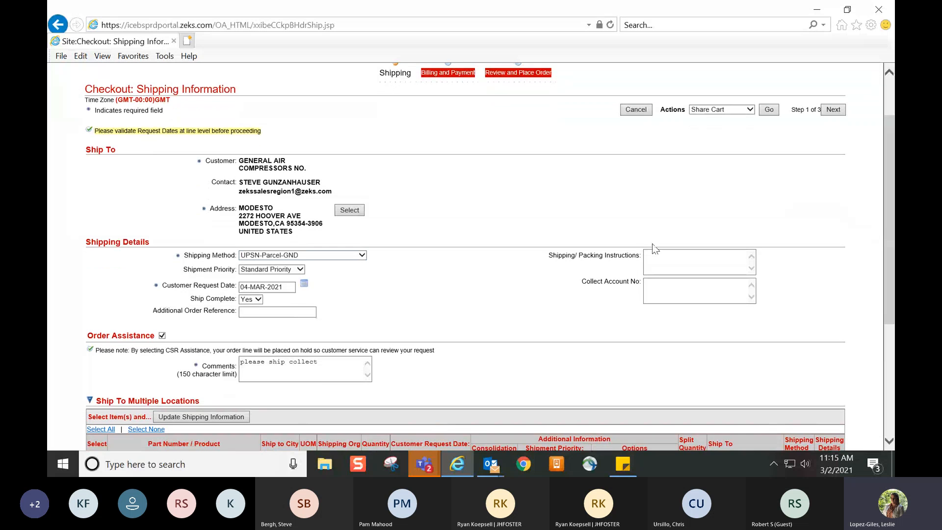
left_click_drag(889, 174, 888, 273)
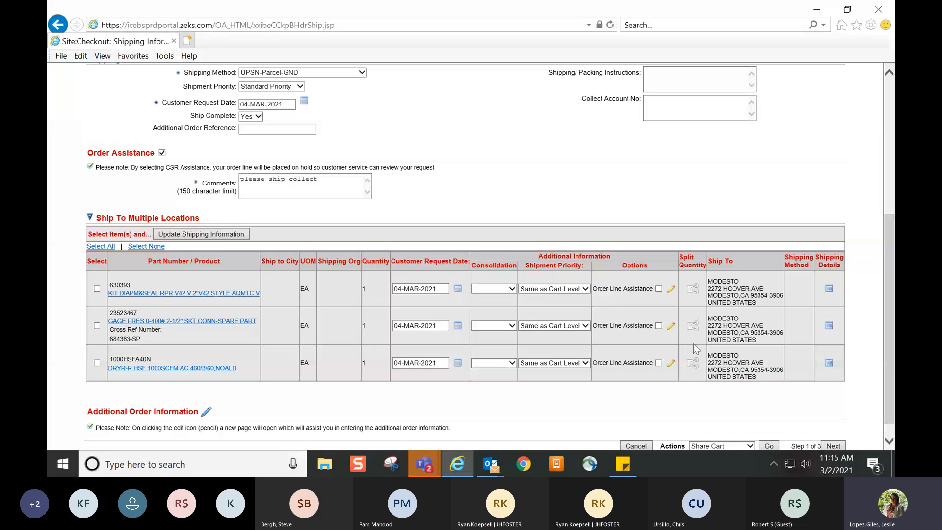
left_click(582, 365)
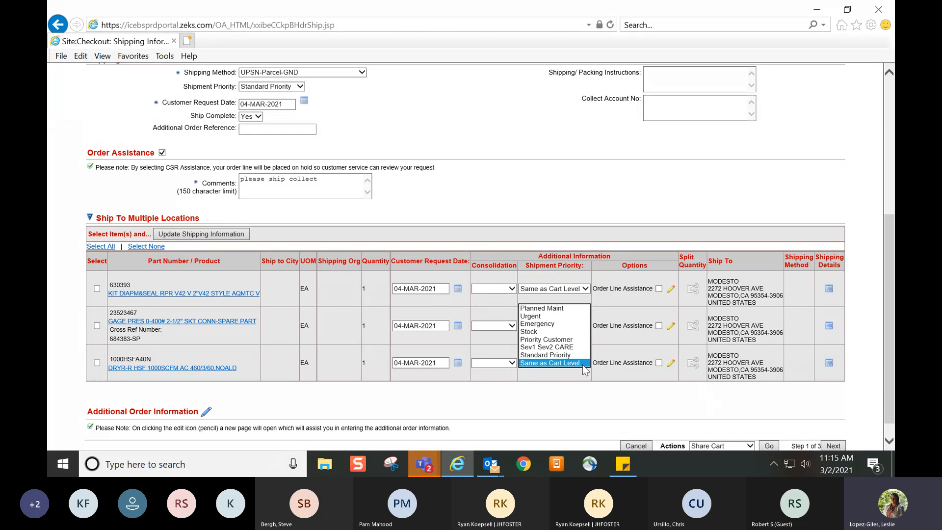
left_click(567, 327)
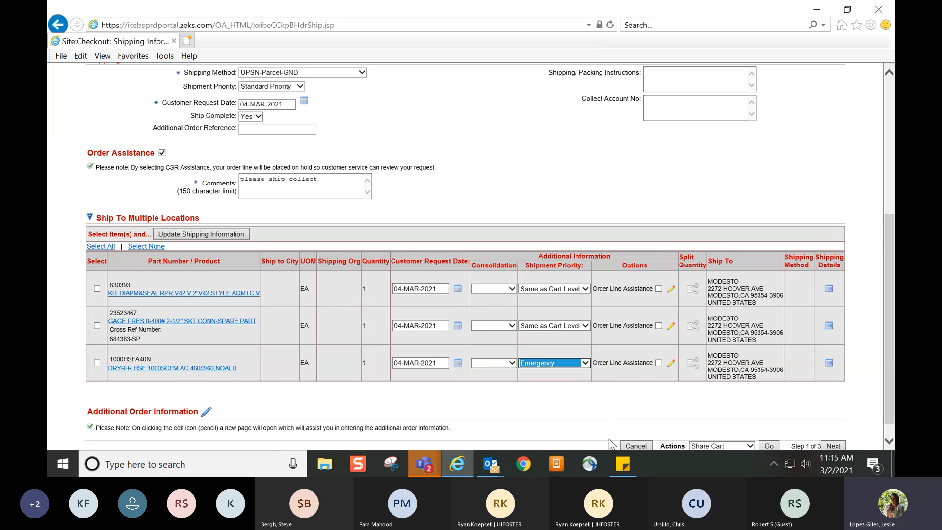
left_click(640, 375)
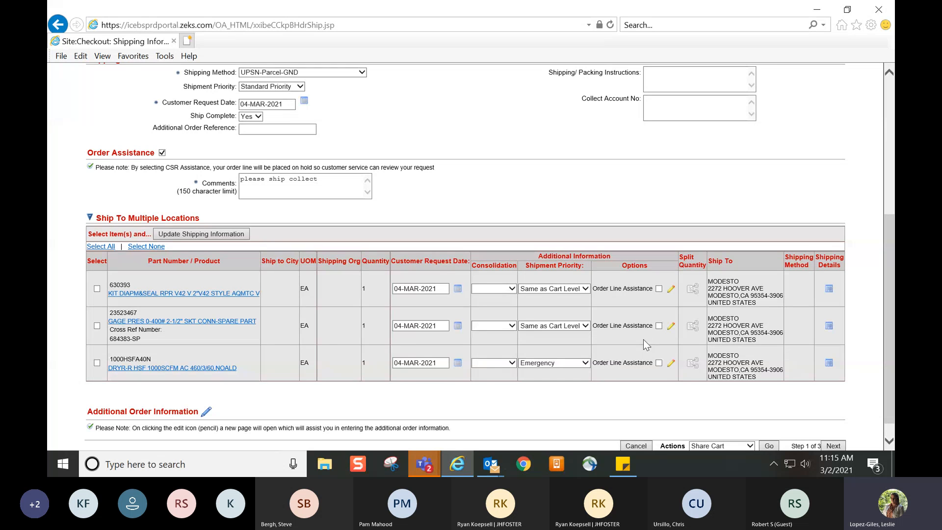
Turn on Order Line Assistance for item 1000HSFA40N and enter the comment "please verify ship date before releasing"
left_click(660, 365)
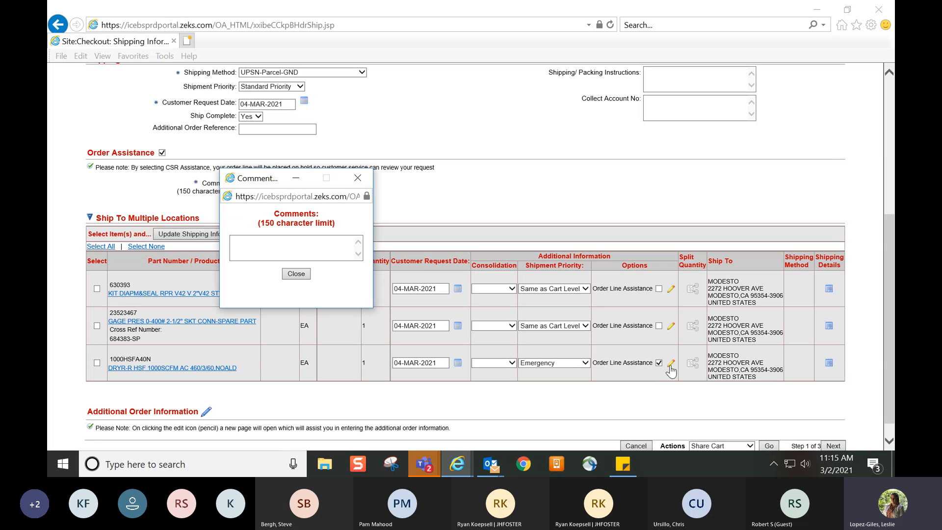
left_click(282, 242)
type("pleaser v")
key("BackSpace")
key("BackSpace")
key("BackSpace")
key("BackSpace")
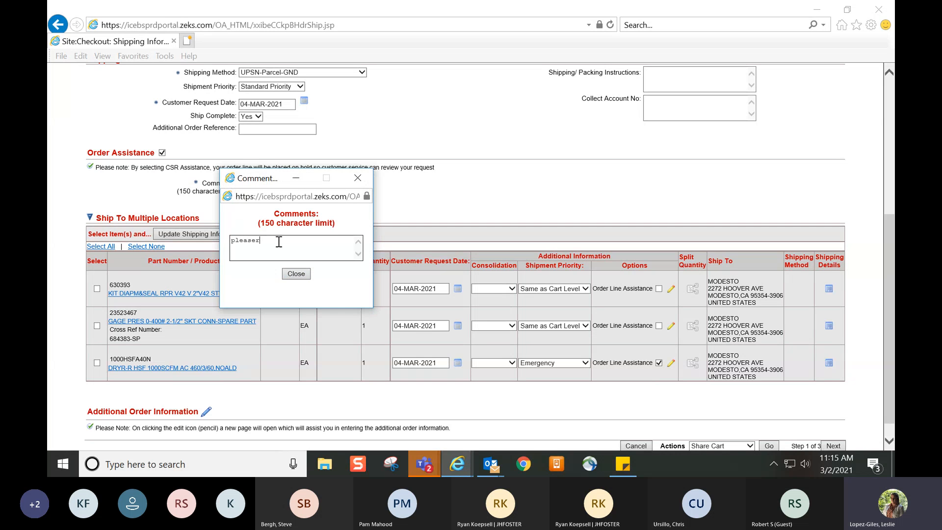
type("e verify ship date before releasing")
left_click(302, 273)
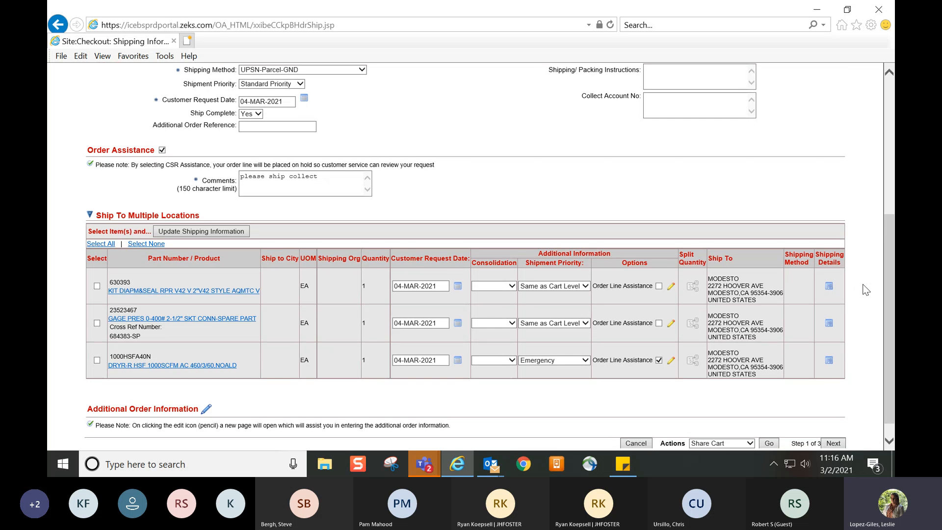
Open the shipping information update for line item 630393, look over its ship-to address choices, and cancel the update
scroll(832, 292, "down", 1)
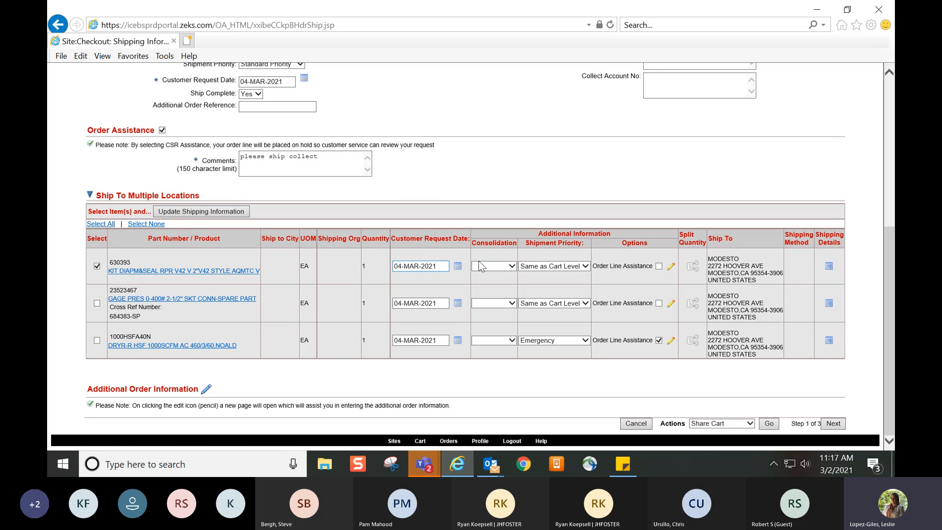
left_click(188, 217)
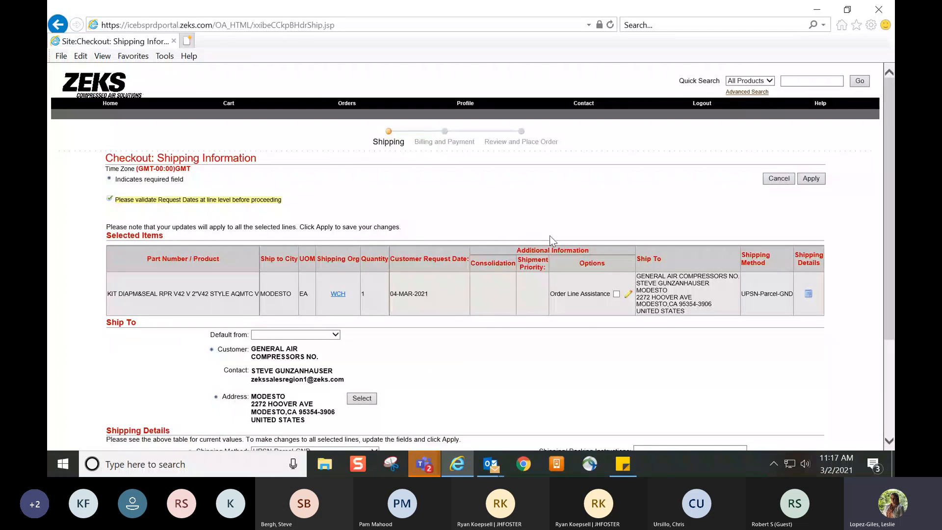
scroll(552, 241, "down", 3)
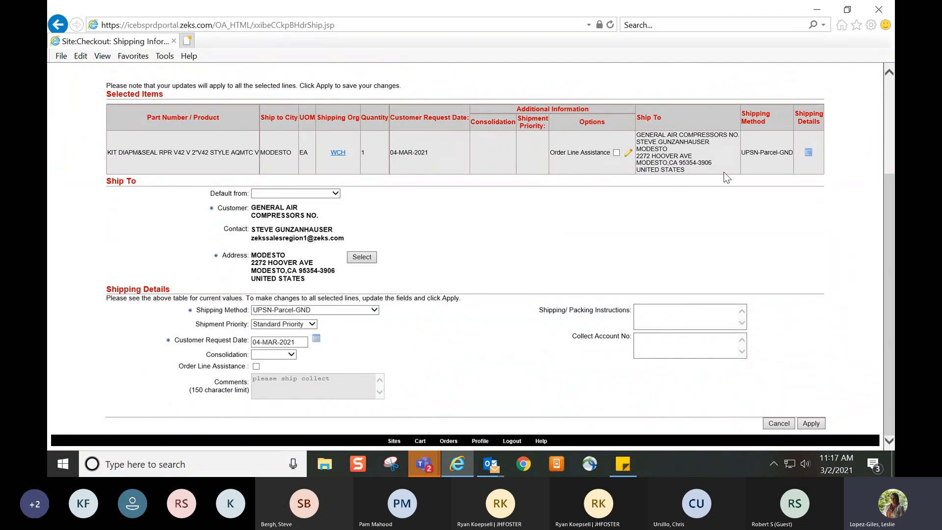
left_click(365, 255)
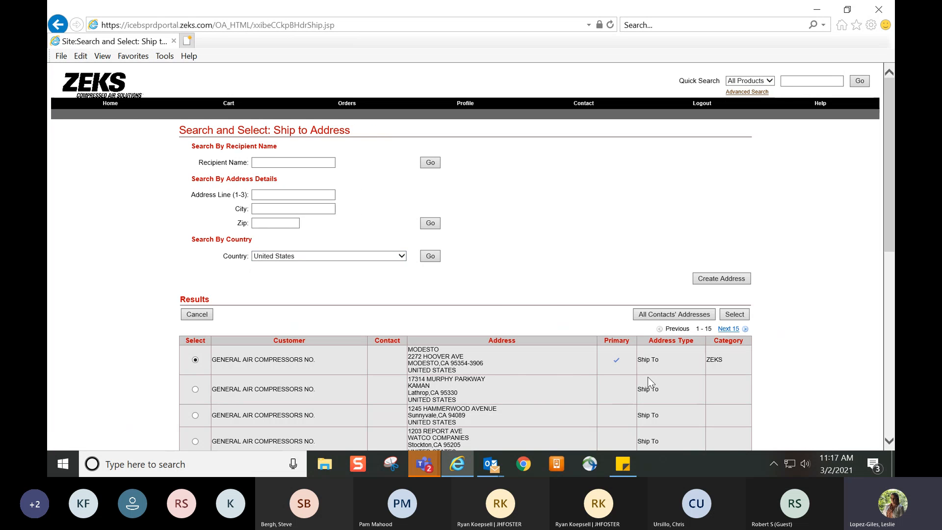
left_click(198, 315)
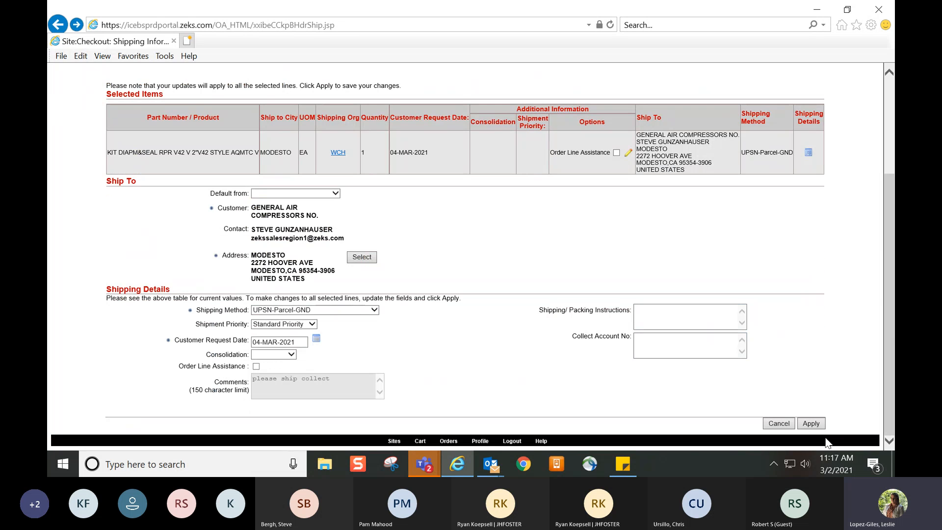
left_click(779, 423)
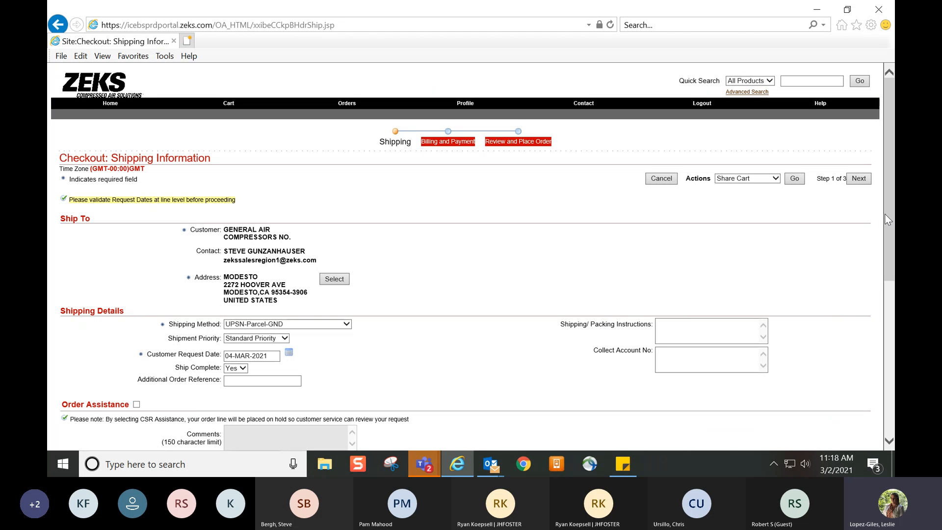
Turn on Order Assistance again with the comment "please ship collect" and continue to the billing and payment step
left_click_drag(889, 211, 863, 349)
left_click(136, 144)
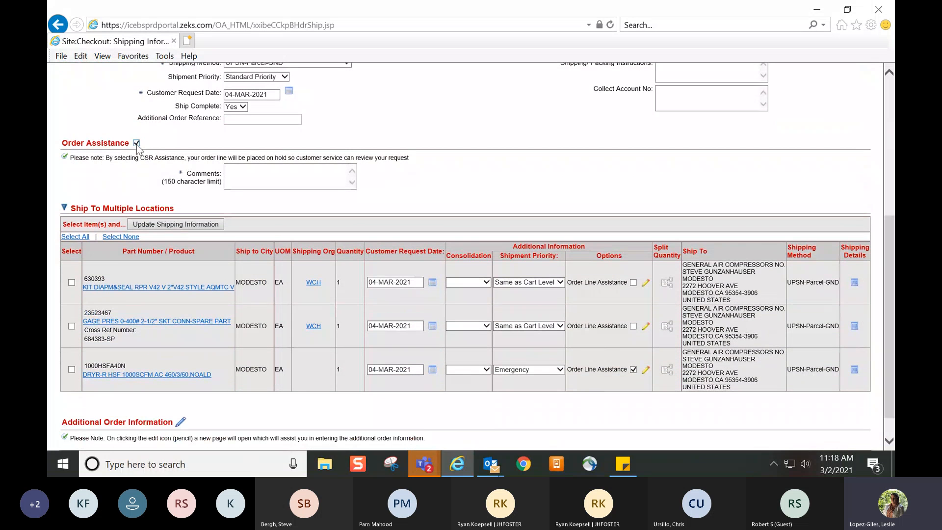
left_click(255, 182)
type("P")
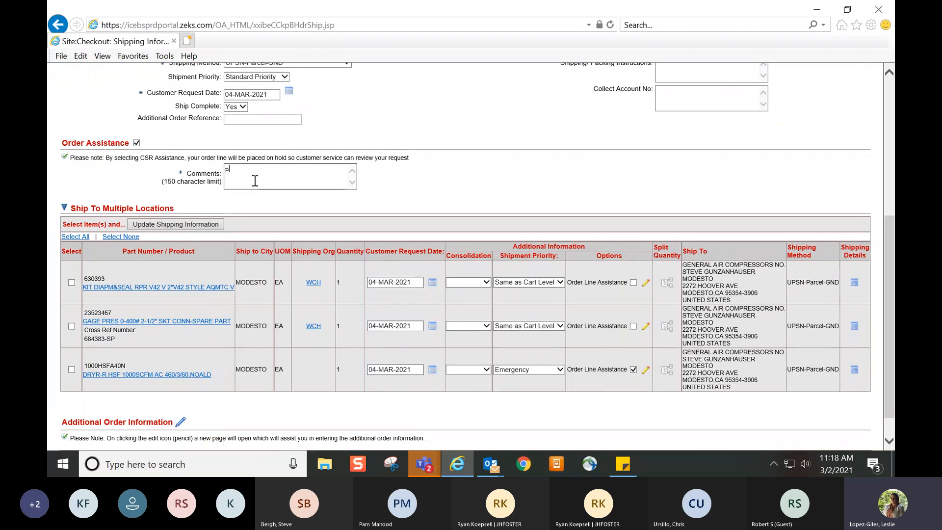
type("lease ship collect")
scroll(468, 156, "down", 2)
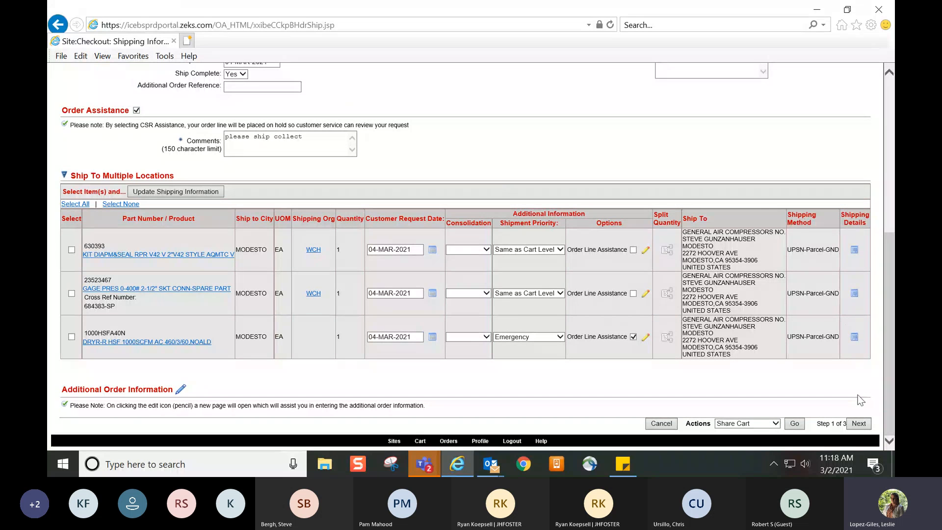
left_click(859, 424)
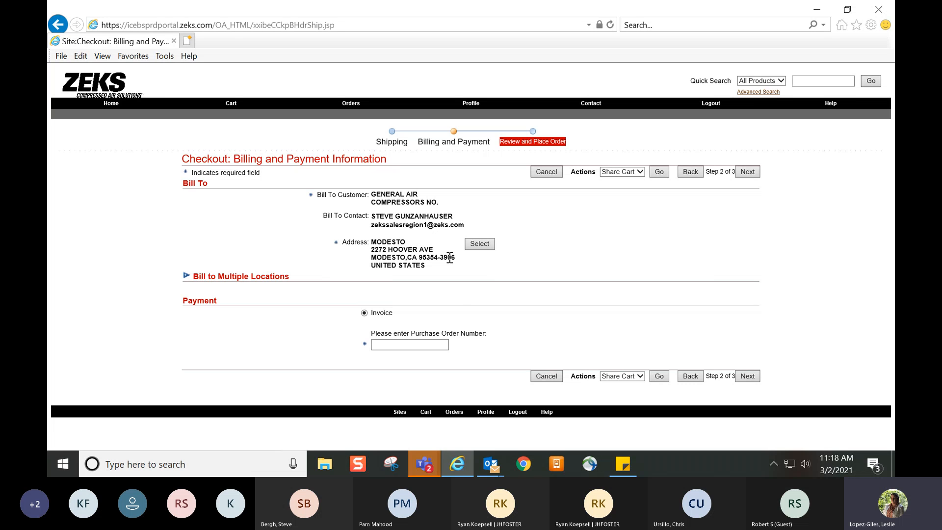
Enter the purchase order number for the invoice payment and continue to the order review
left_click(409, 344)
left_click(387, 349)
type("POtest")
left_click(747, 378)
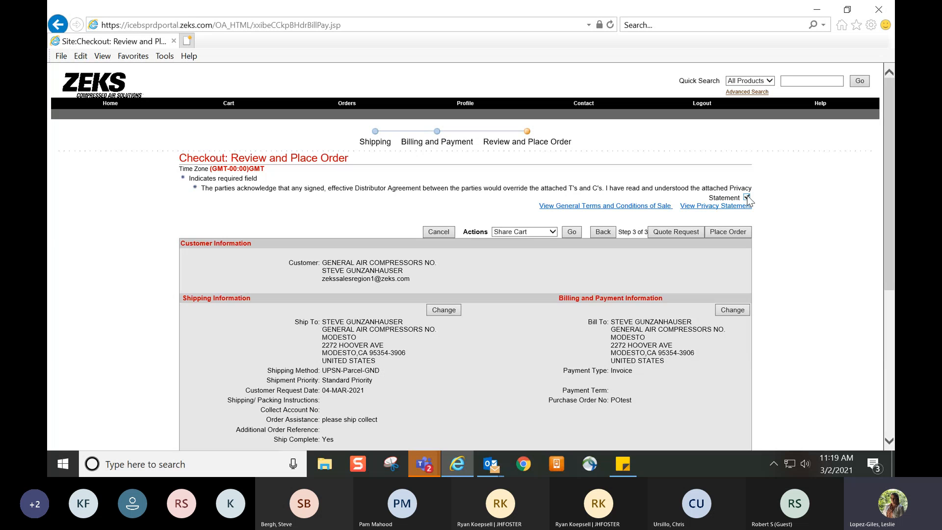
Look over the order review, including the Ship Complete setting, part lines and pricing
left_click_drag(886, 187, 894, 267)
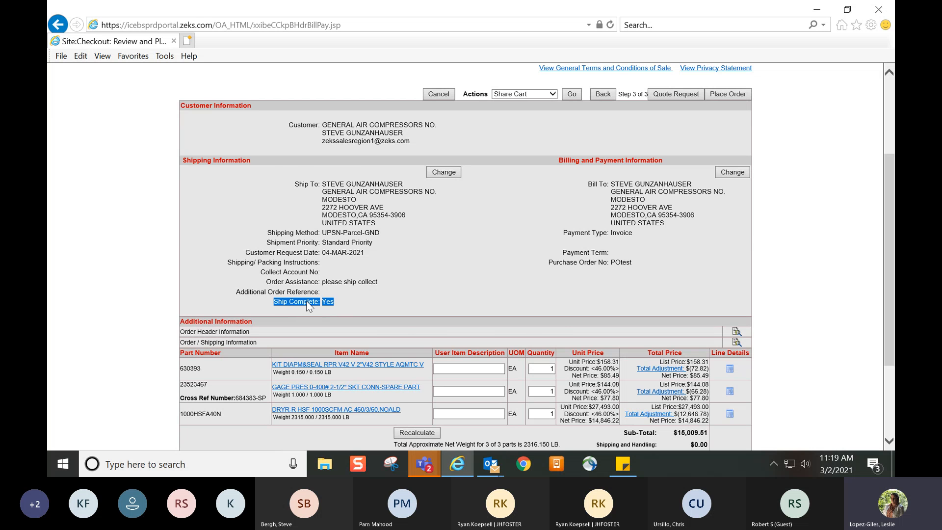
left_click(457, 276)
scroll(457, 276, "down", 3)
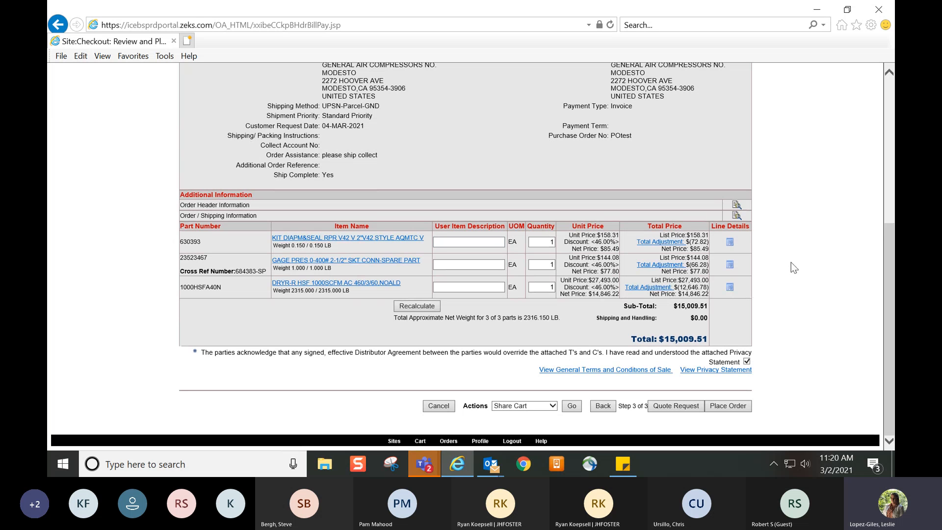
Set the quantity of part 630393 to 3 and recalculate the order
left_click(548, 245)
left_click(551, 244)
key("BackSpace")
left_click(435, 305)
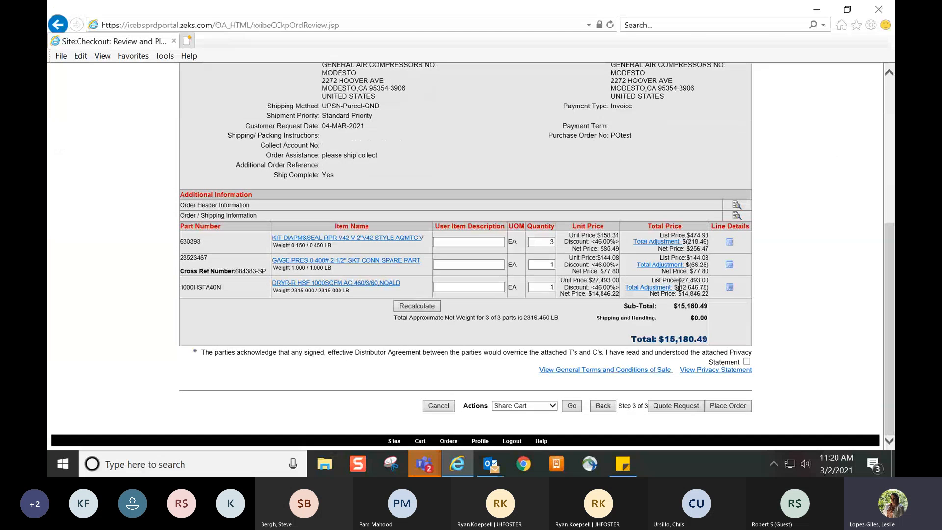
Examine the recalculated order, its acknowledgment statement, and the options for placing it or requesting a quote
scroll(787, 291, "up", 10)
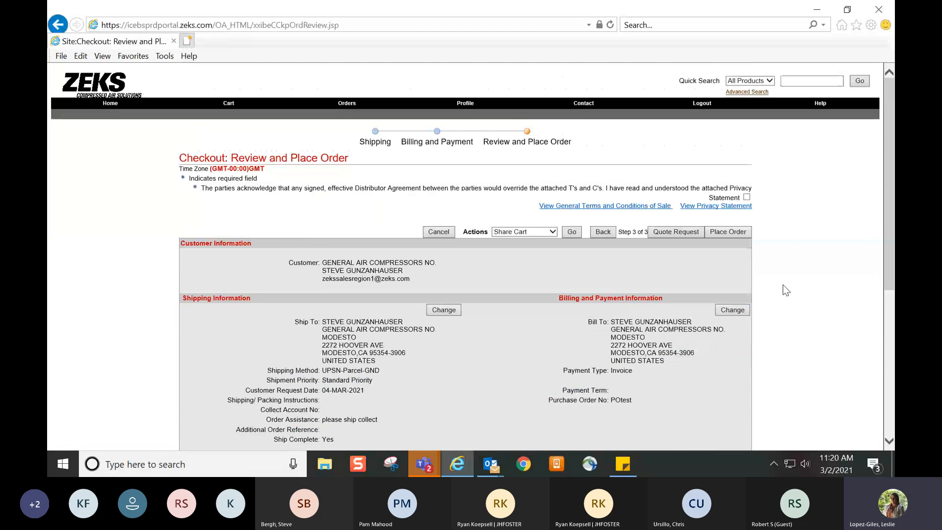
scroll(786, 291, "down", 10)
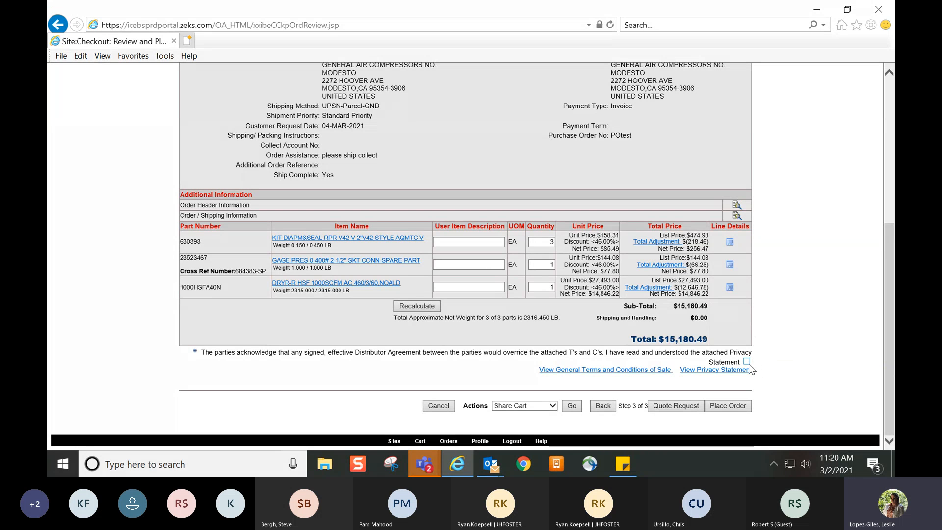
scroll(773, 346, "up", 5)
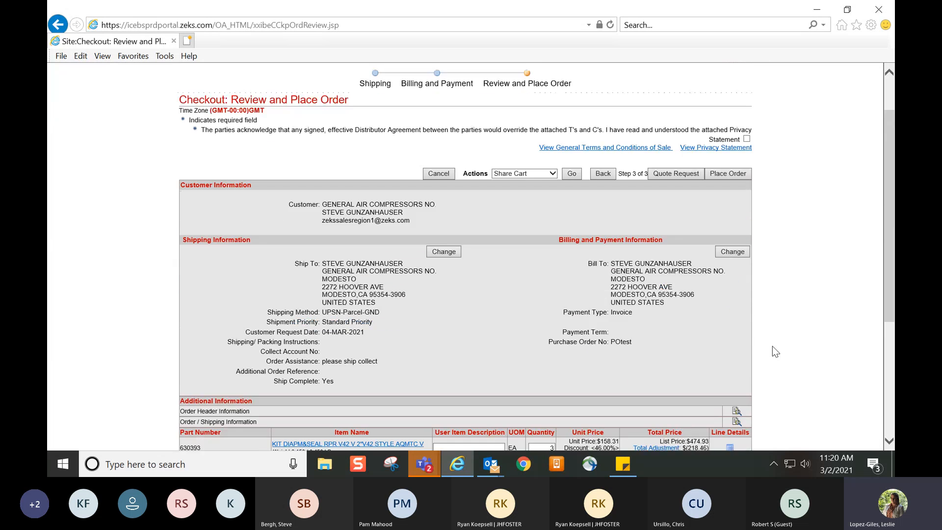
Accept the acknowledgment of the terms and privacy statement, recheck the order details, and place the order
scroll(770, 195, "down", 5)
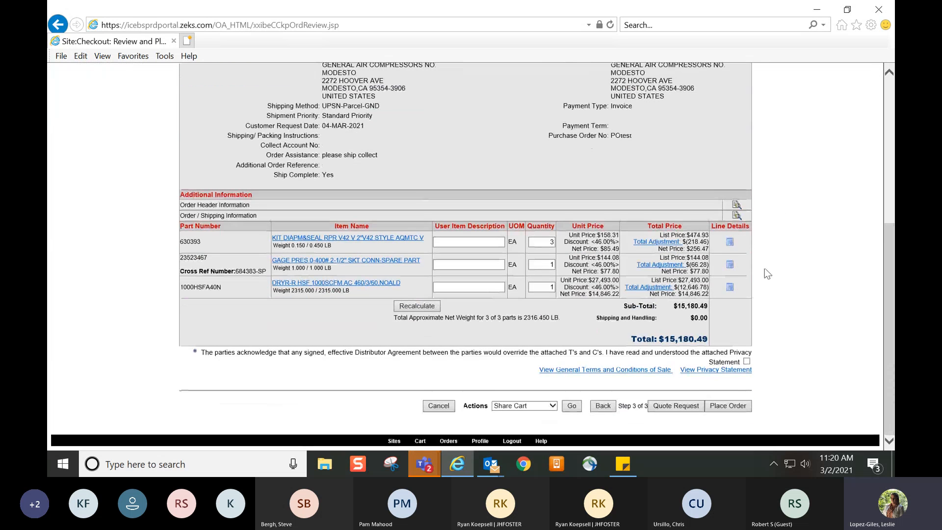
left_click(746, 361)
scroll(749, 368, "up", 5)
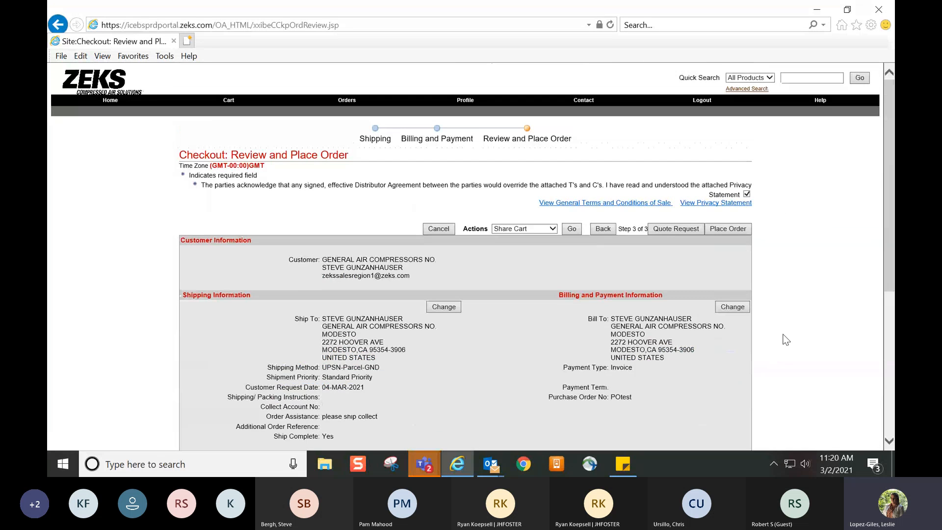
scroll(760, 217, "down", 5)
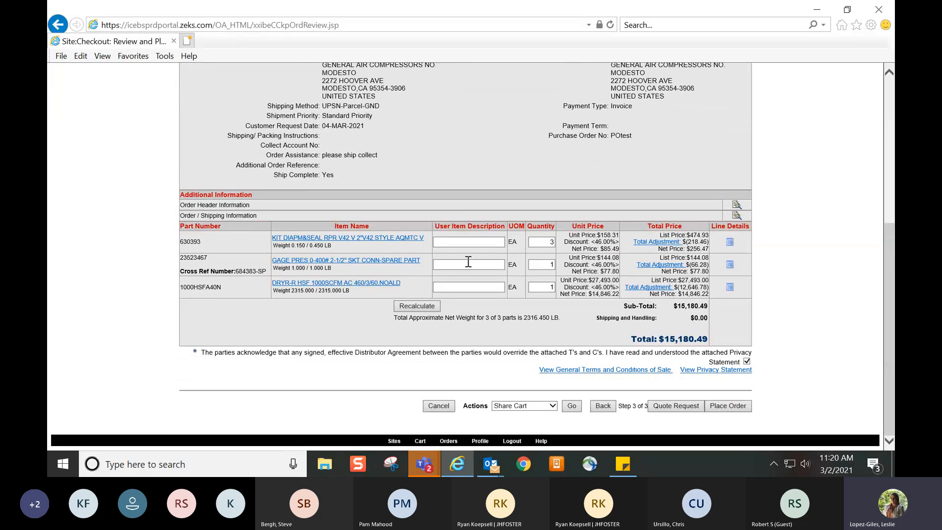
left_click(748, 404)
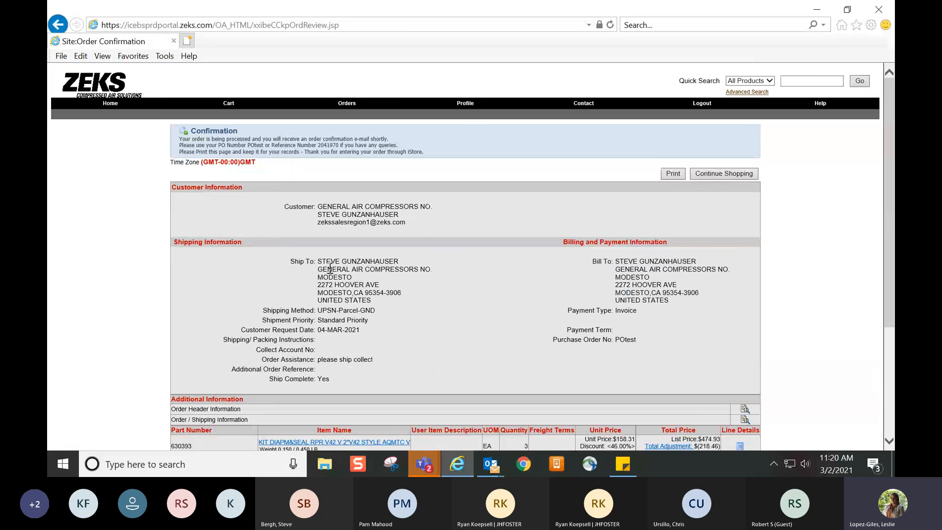
Check the purchase order number in the order confirmation and open the order tracking list
double_click(254, 145)
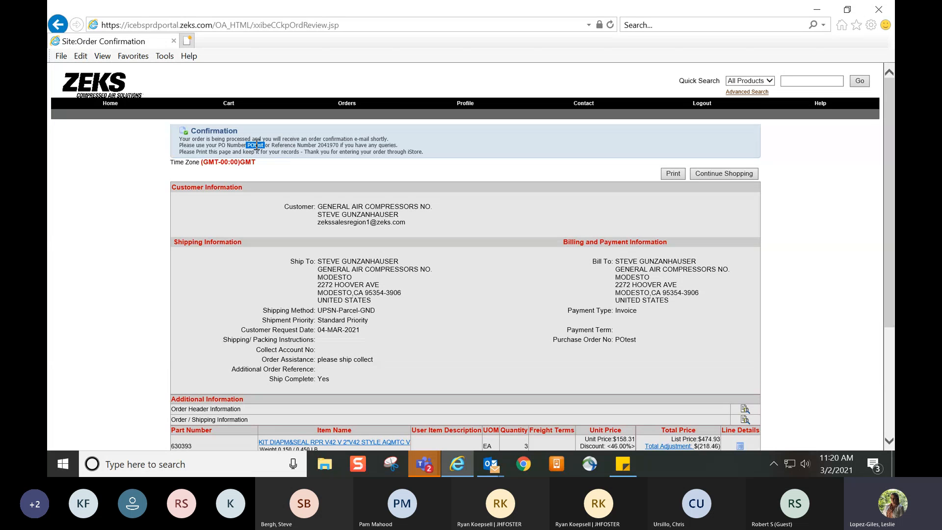
left_click(345, 144)
left_click(345, 107)
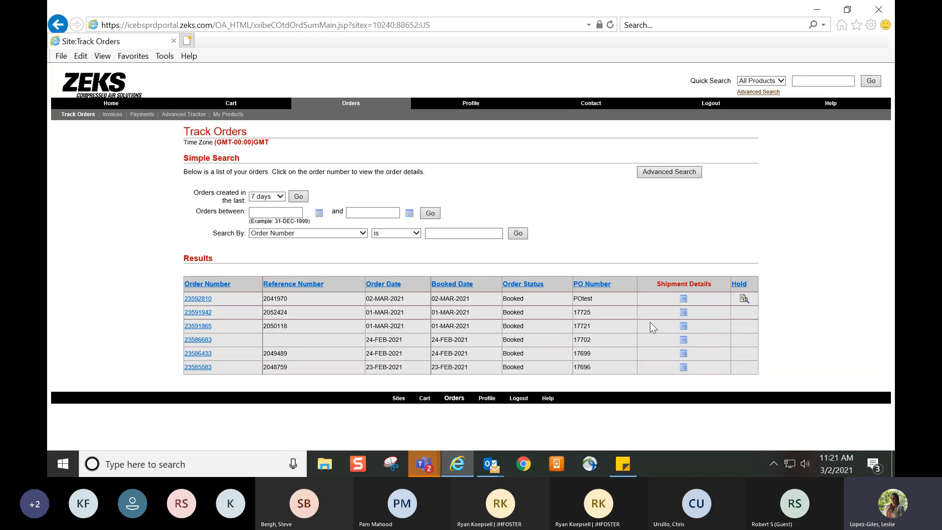
Check shipment details for the second listed order, then the shipping method and waybill number of the oldest order, and return to the list
left_click(684, 313)
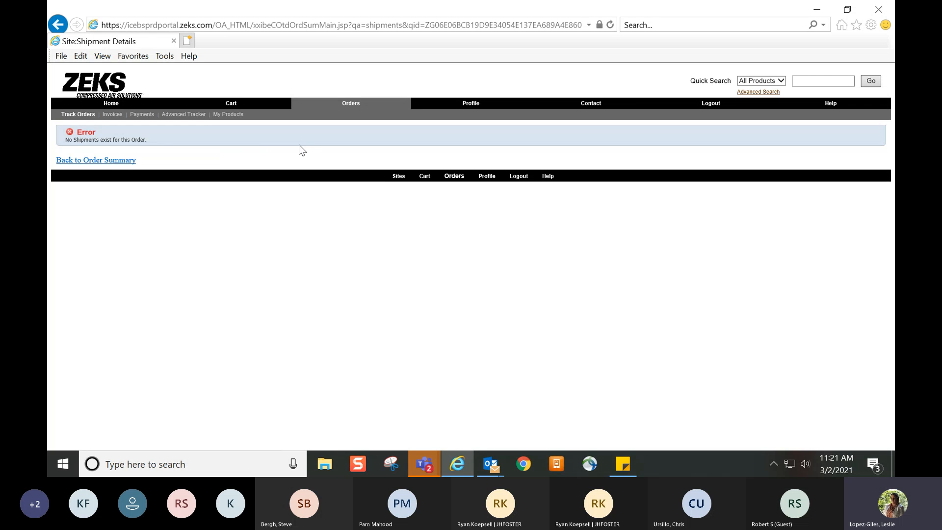
left_click(120, 160)
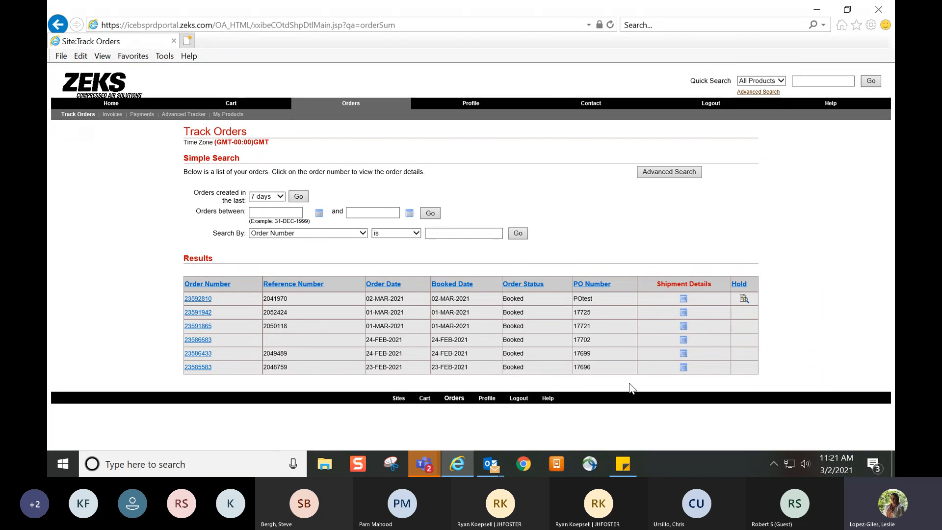
left_click(687, 368)
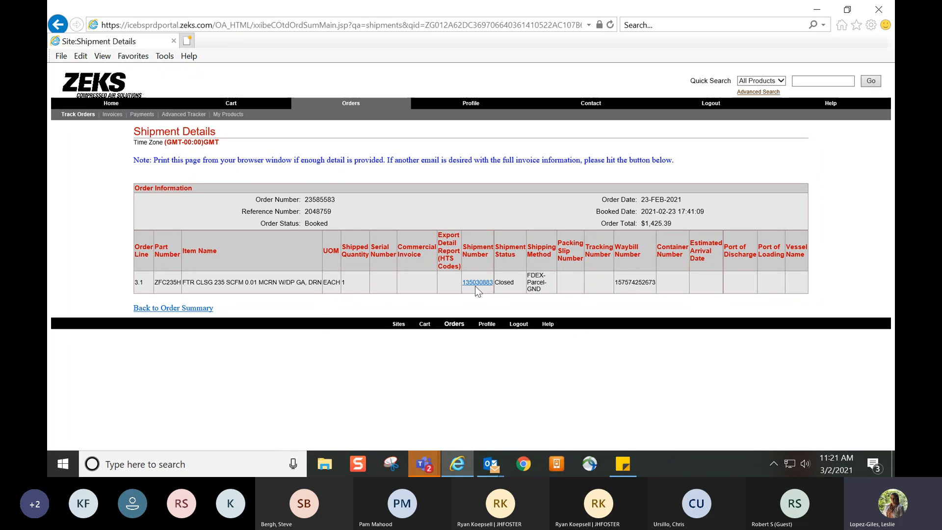
triple_click(539, 289)
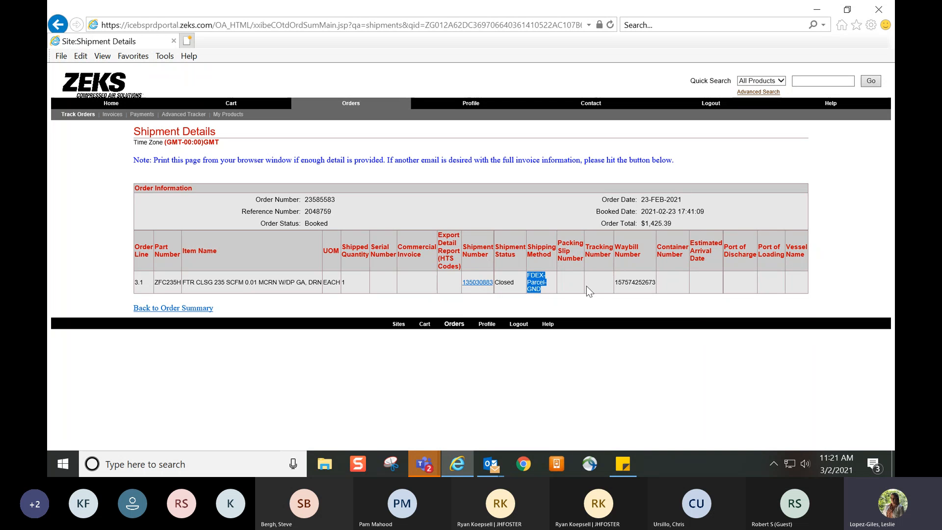
double_click(628, 286)
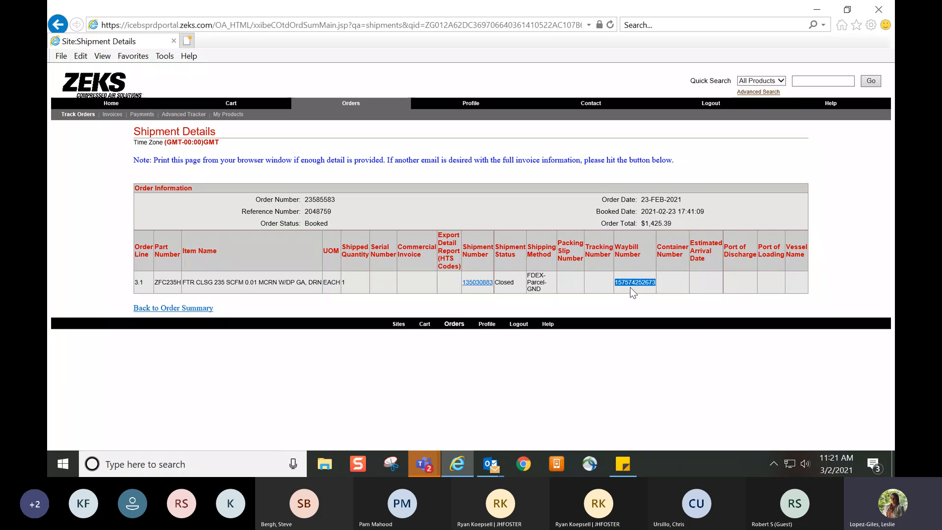
left_click(630, 287)
left_click(193, 310)
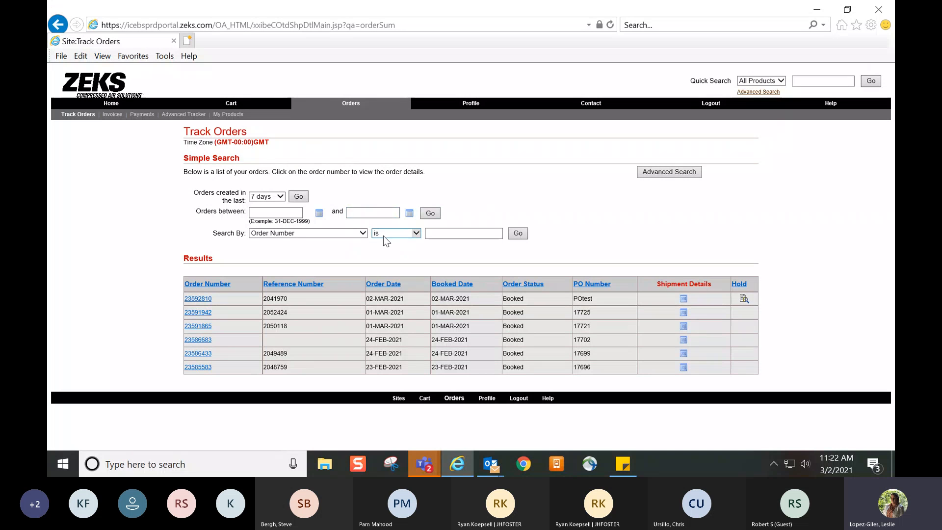
Examine the order search options: the search-by criteria, the date range fields, and the created-in-the-last period choices
left_click(362, 232)
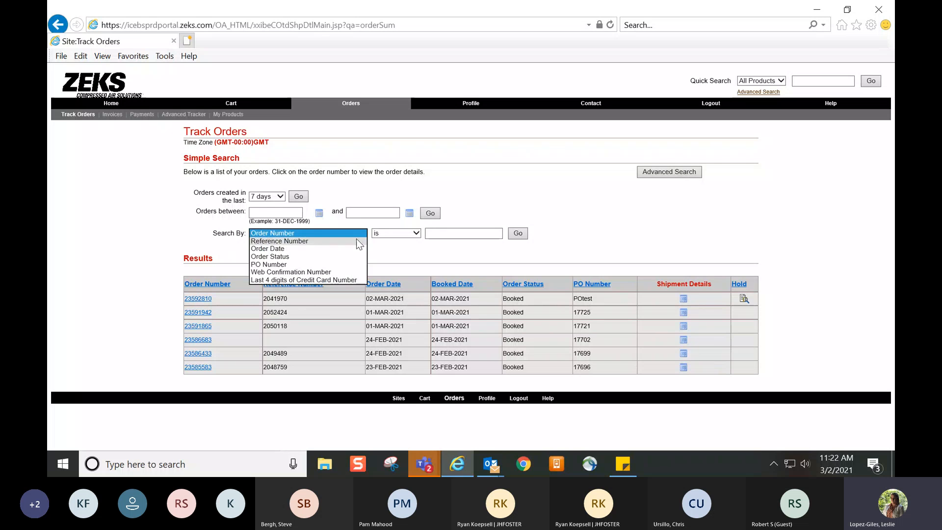
left_click(406, 259)
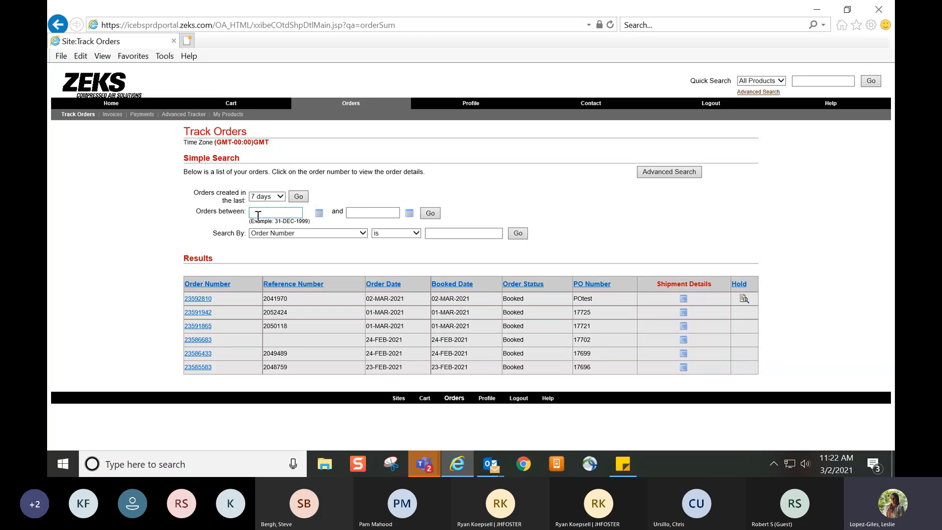
left_click(390, 216)
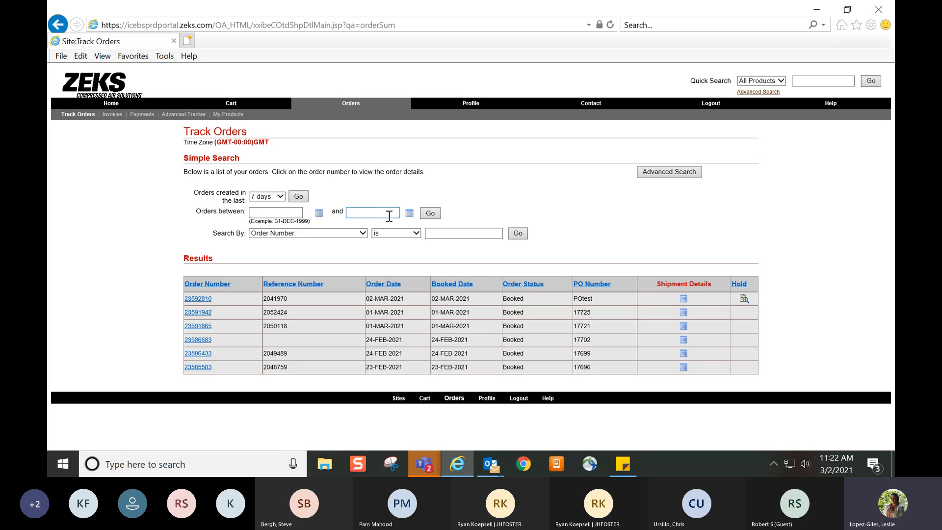
left_click(278, 198)
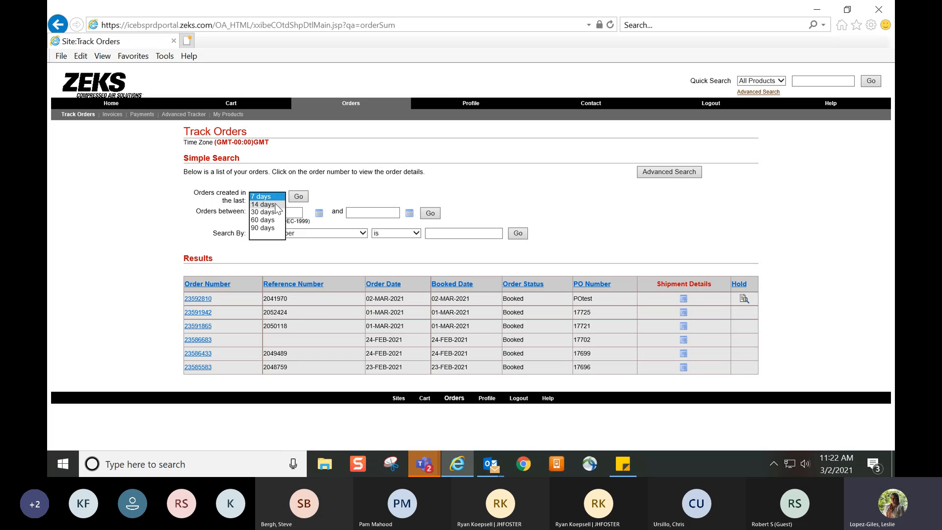
left_click(268, 196)
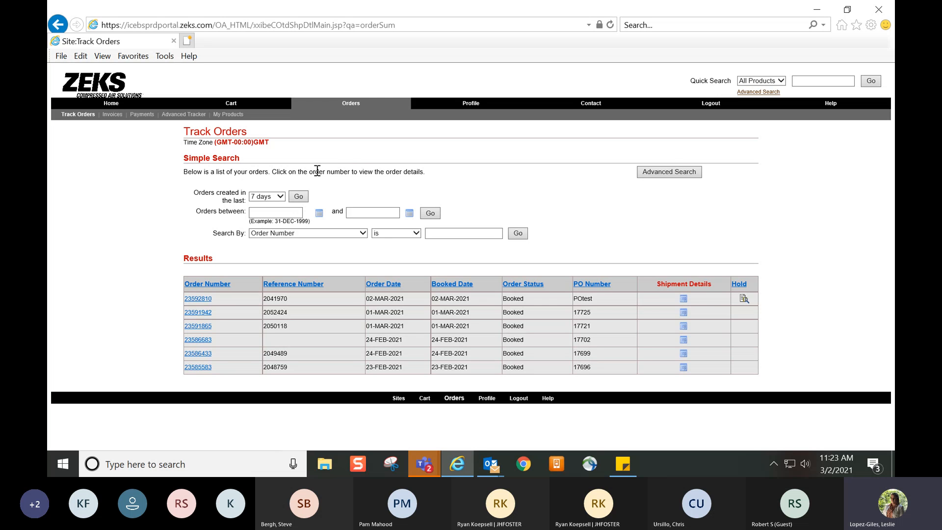
Go to Direct Item Entry in the cart and open its item upload page
left_click(231, 109)
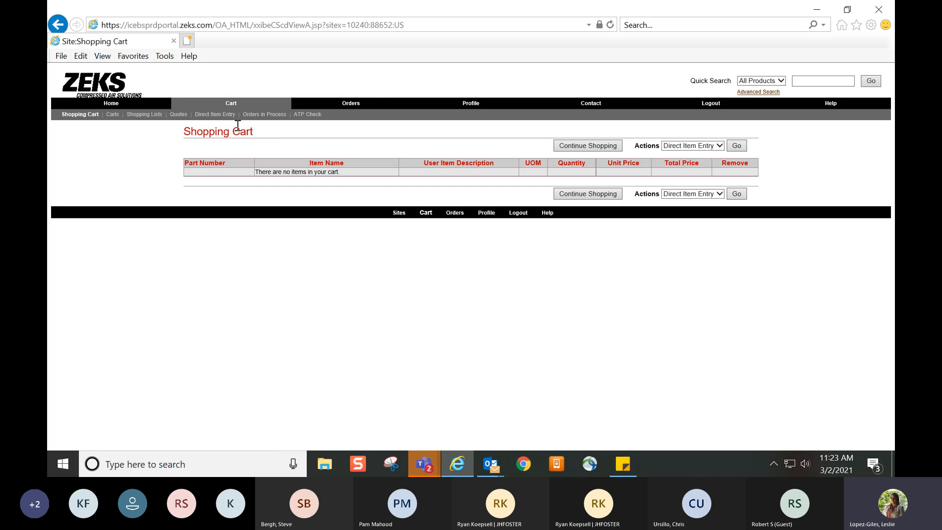
left_click(220, 114)
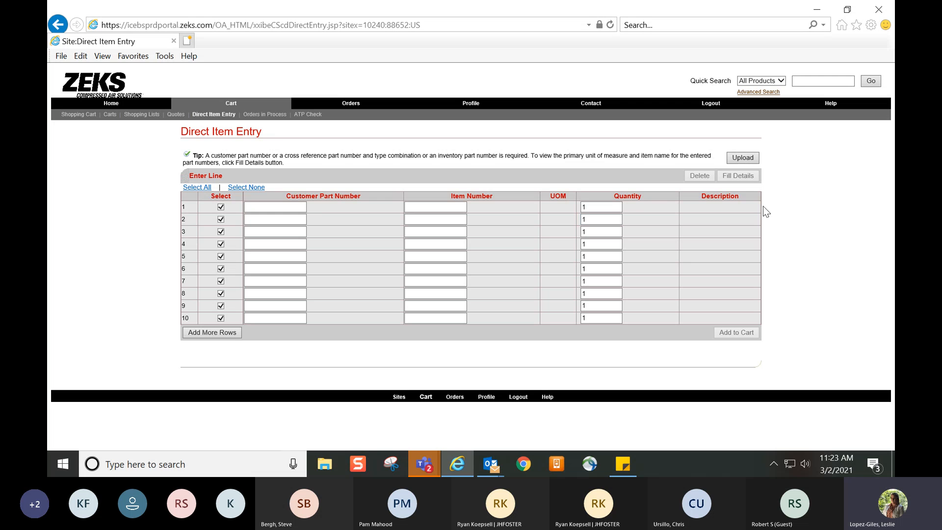
left_click(753, 162)
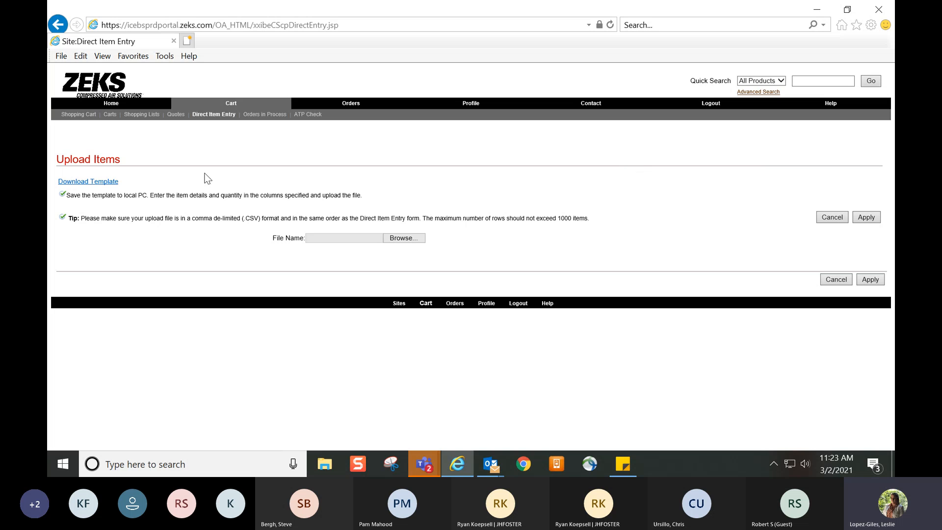
Download the item upload template sample.csv and open it in Excel, allowing the program to launch
left_click(112, 185)
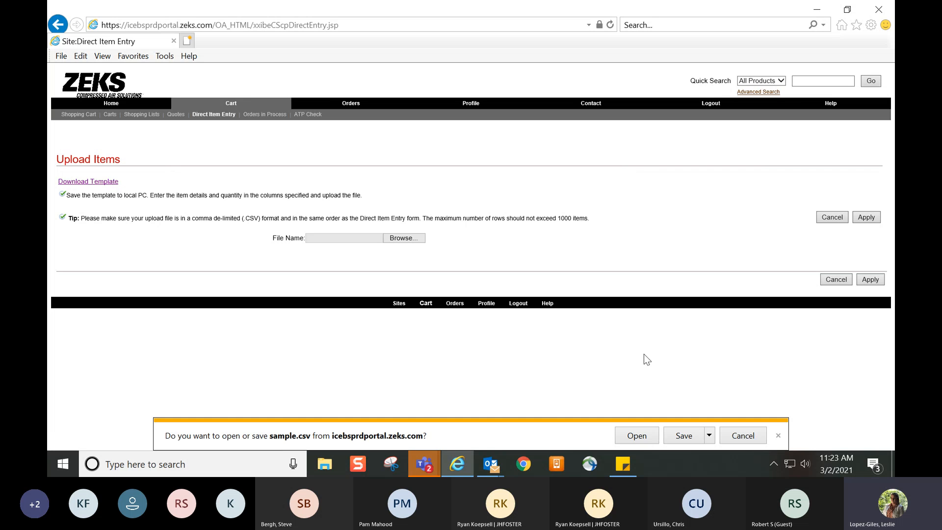
left_click(646, 440)
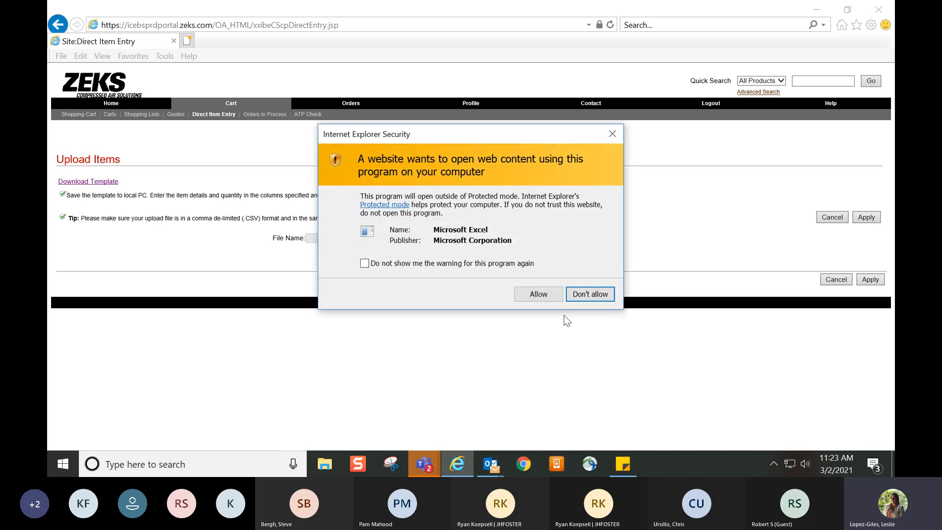
left_click(544, 294)
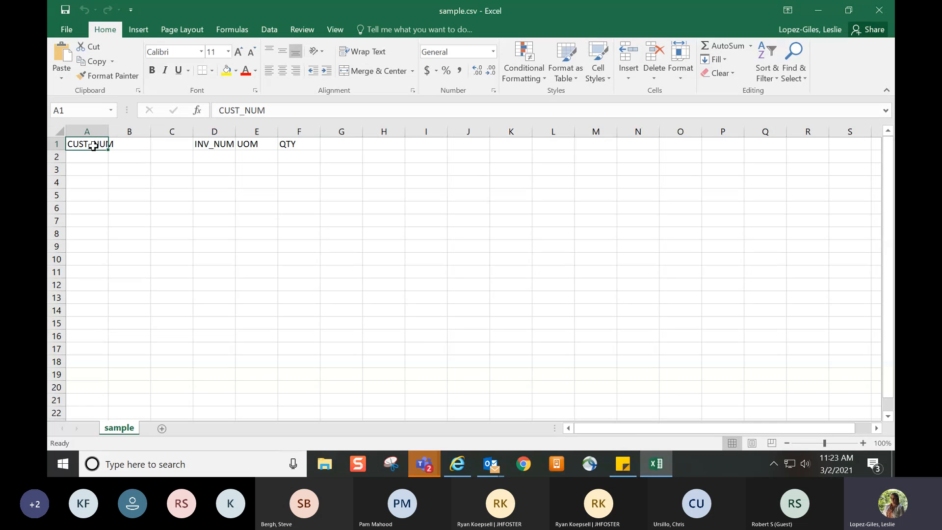
Examine the template's INV_NUM, UOM and QTY columns to see where item numbers and quantities go
left_click(207, 146)
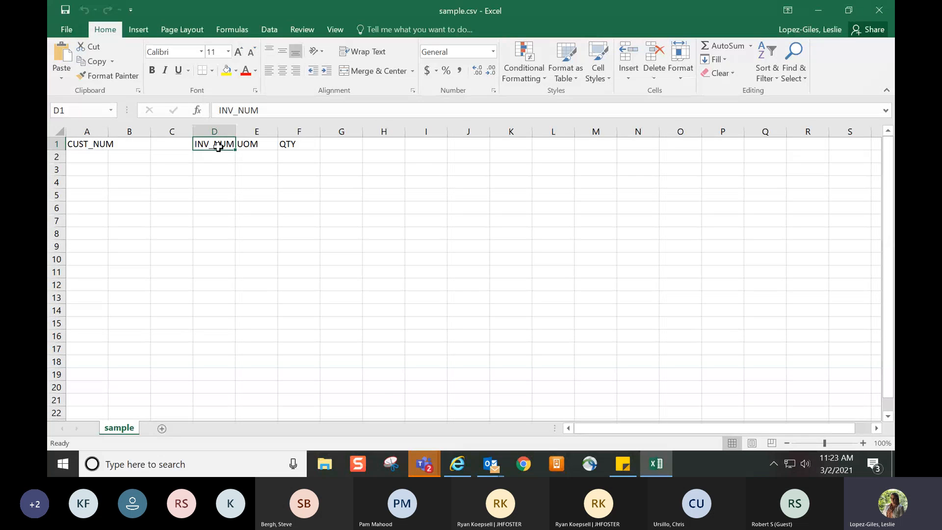
left_click(252, 147)
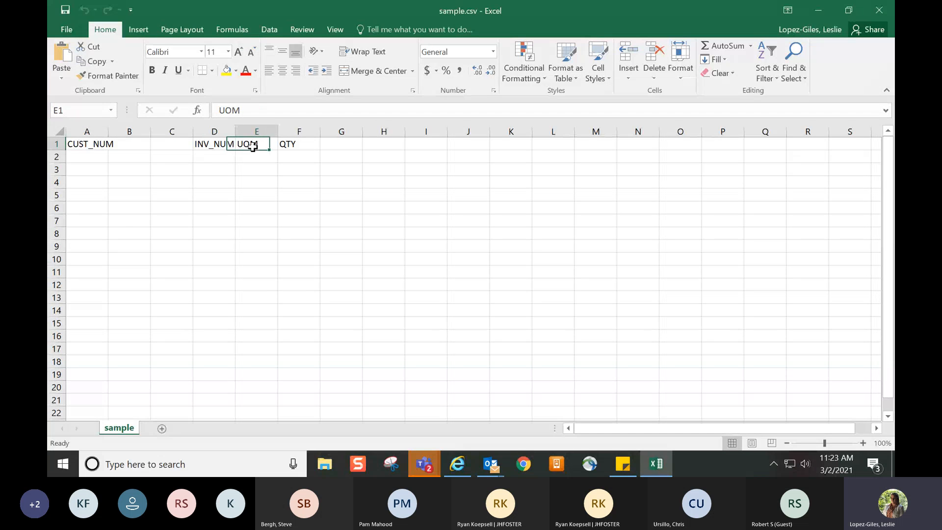
left_click(286, 147)
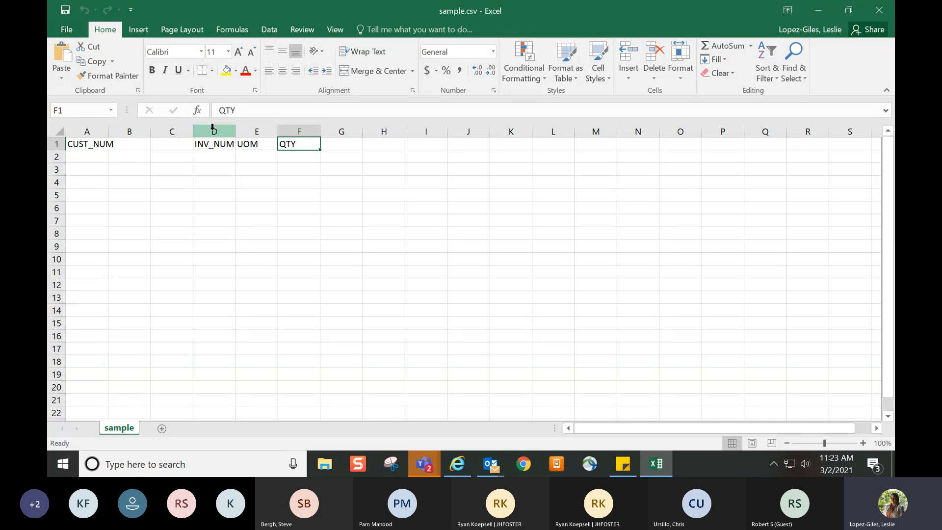
left_click(203, 148)
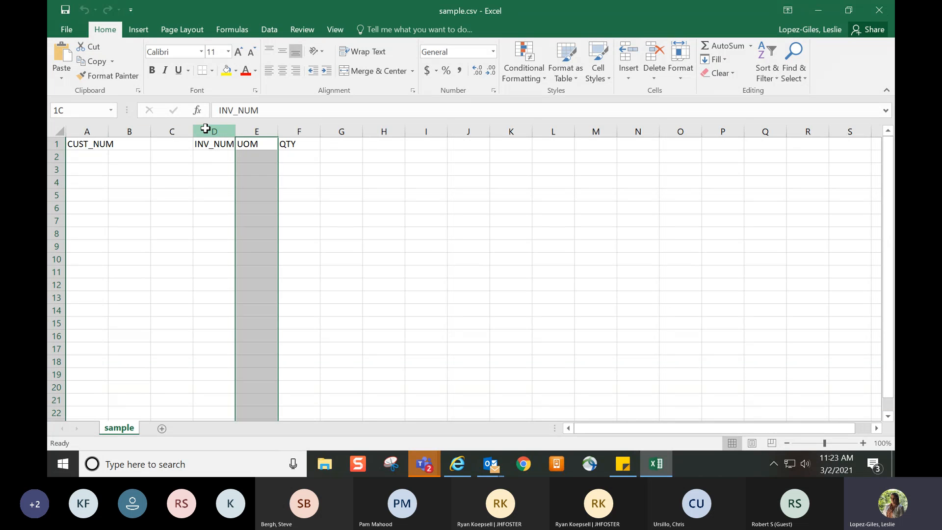
left_click(206, 128)
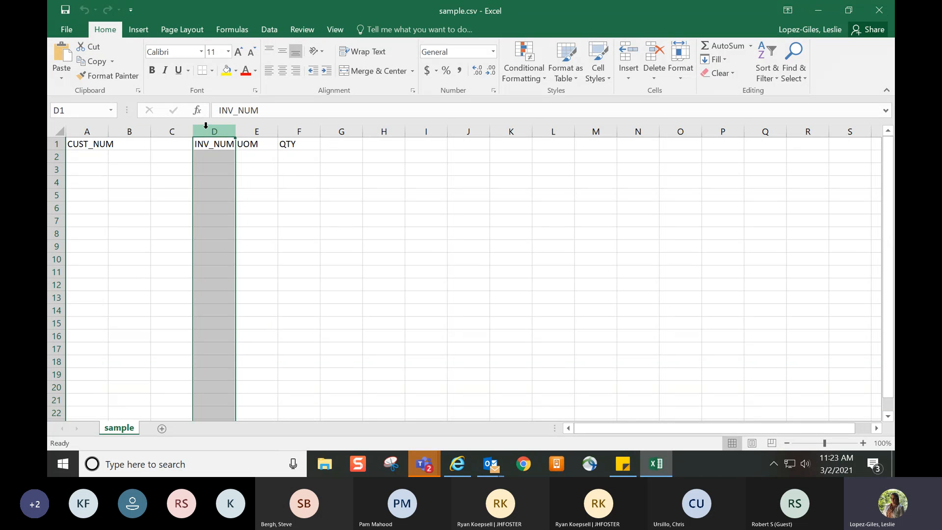
left_click(300, 132)
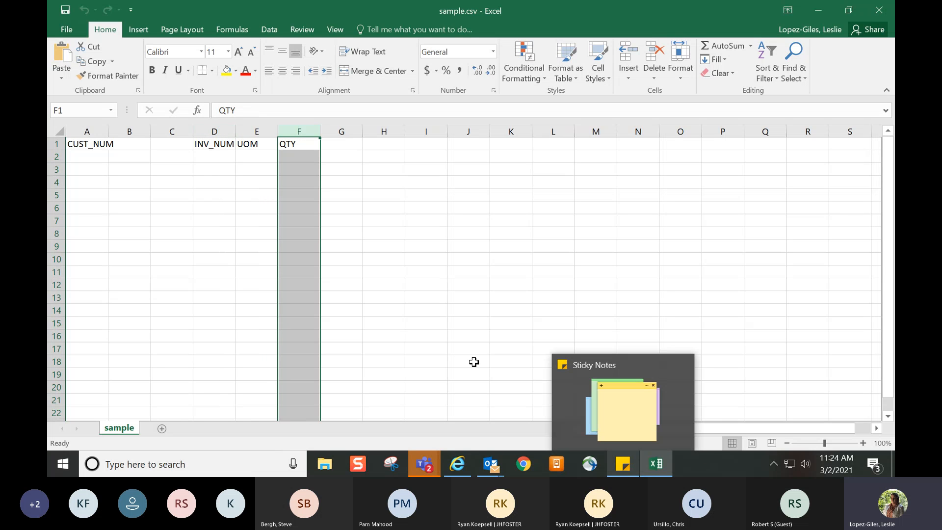
left_click(432, 260)
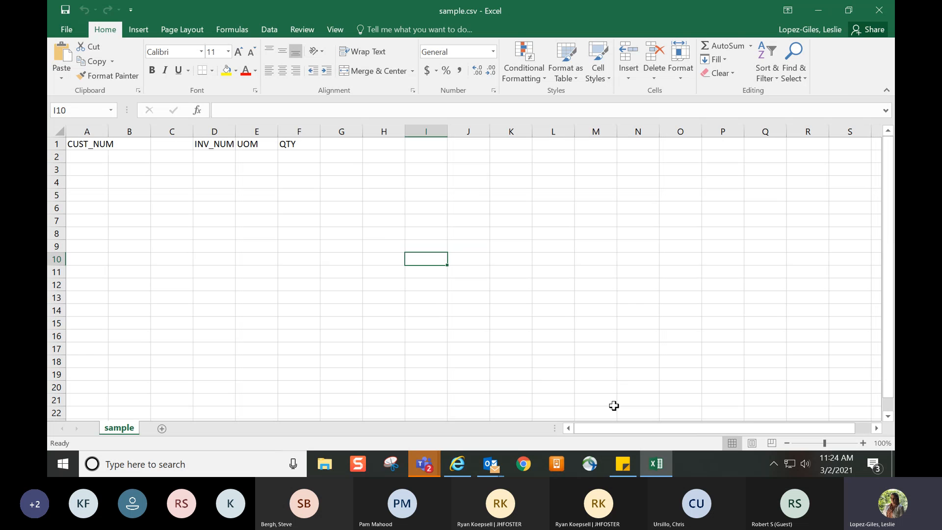
Copy part number 22260046 from the sticky note into row 2 under INV_NUM, with quantity 3
left_click(623, 464)
double_click(726, 206)
key("ctrl+c")
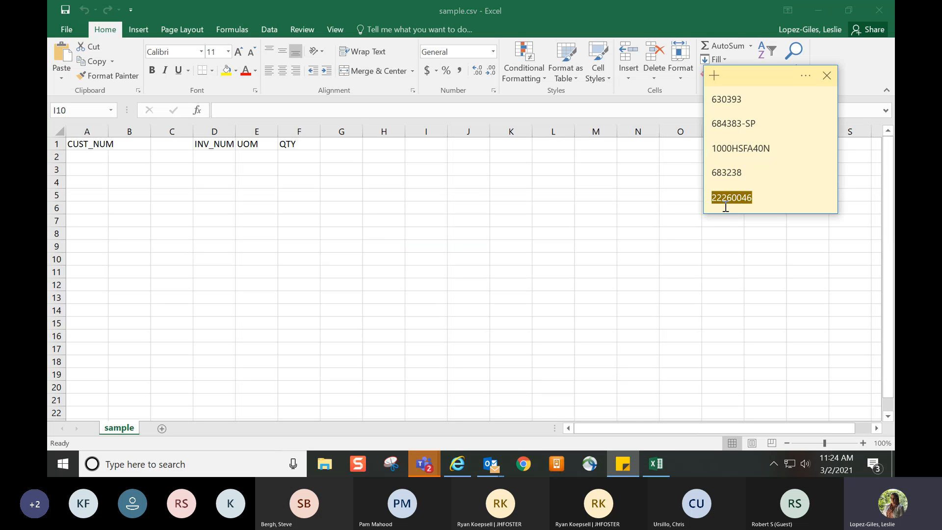
left_click(206, 158)
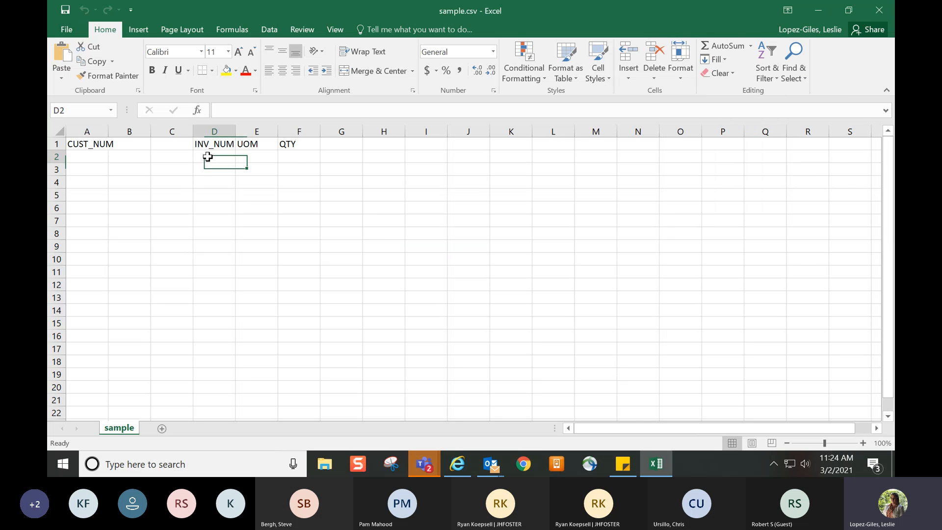
key("ctrl+v")
left_click(293, 158)
type("3")
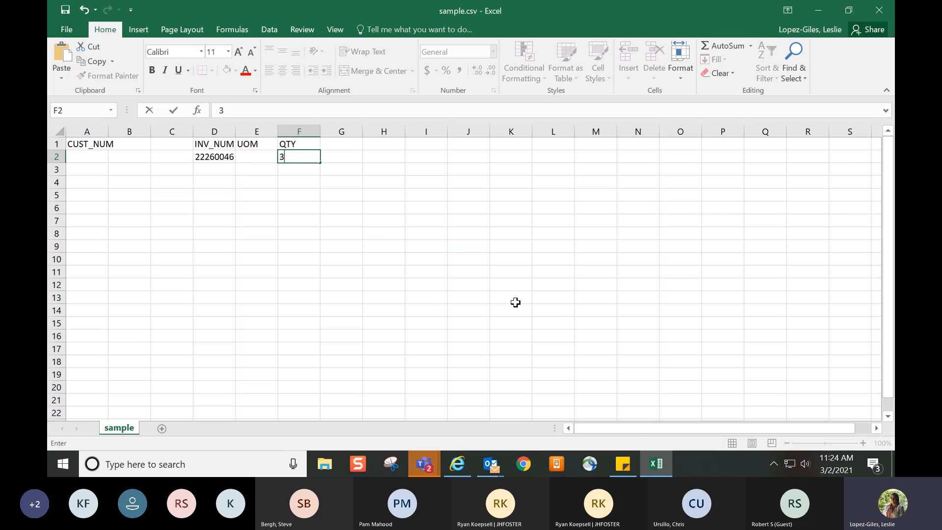
Copy part number 683238 from the sticky note into row 3 under INV_NUM, with quantity 2
left_click(623, 464)
double_click(728, 173)
key("ctrl+c")
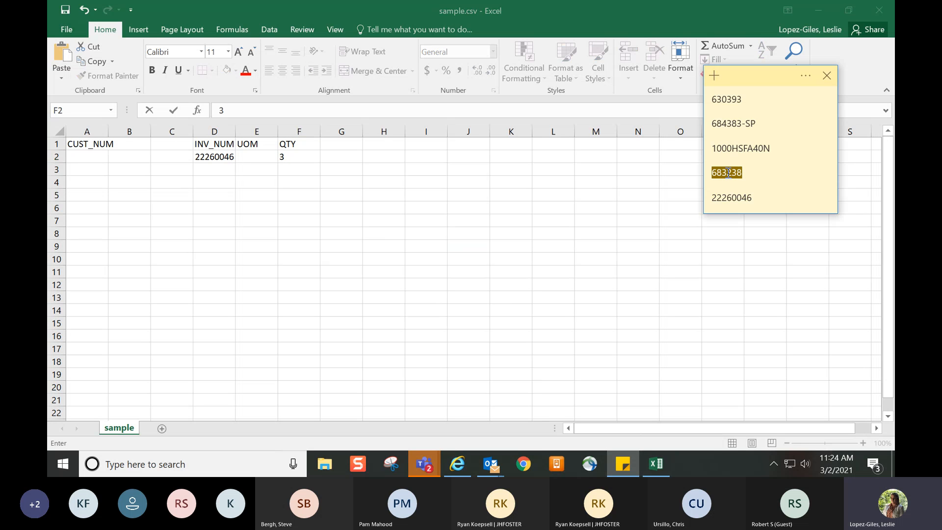
left_click(222, 168)
key("ctrl+v")
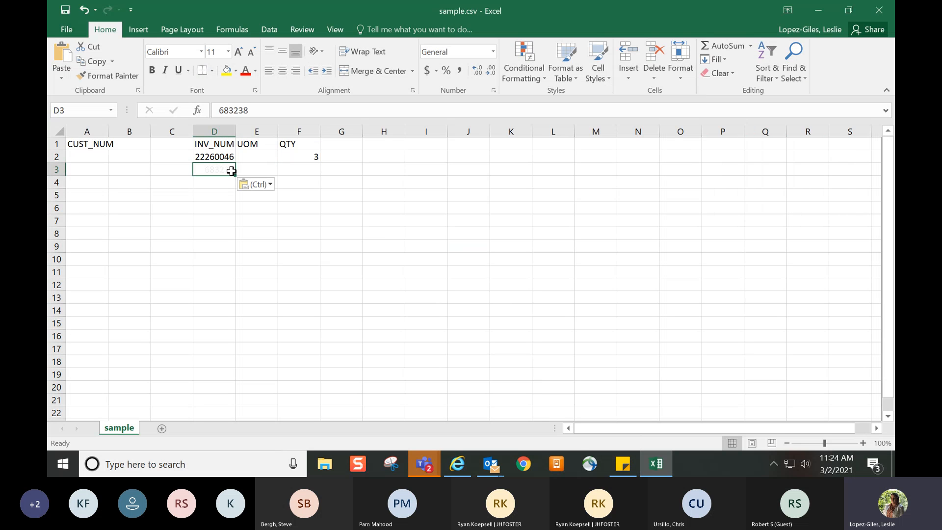
left_click(304, 173)
type("2")
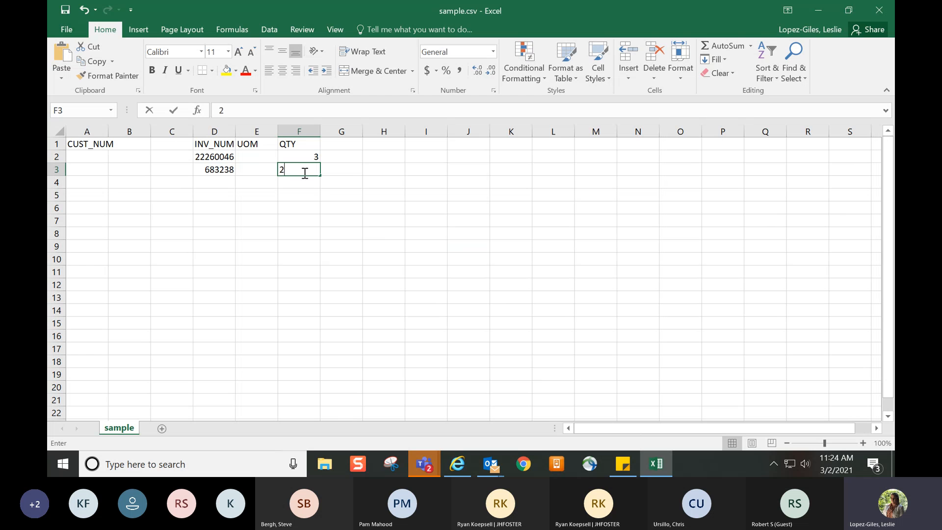
left_click(218, 181)
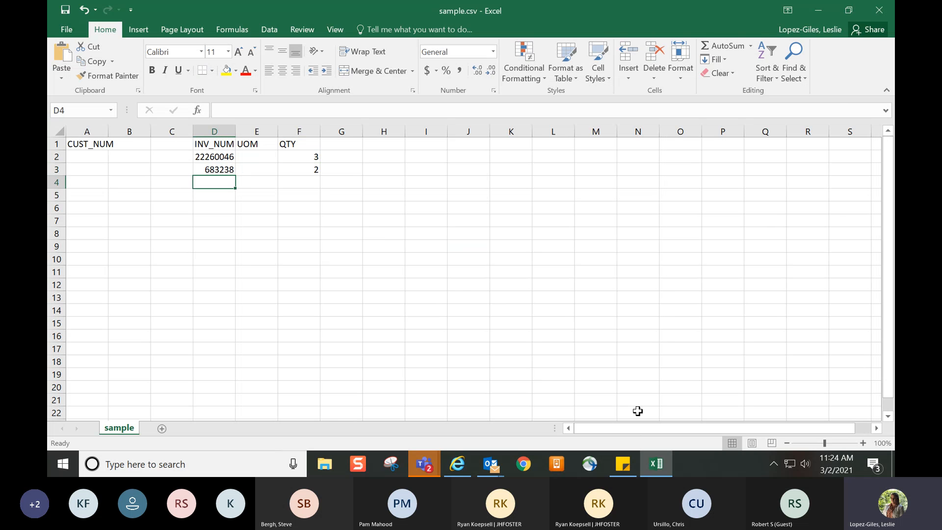
Copy part number 630393 from the sticky note into row 4 under INV_NUM, with quantity 1
left_click(634, 470)
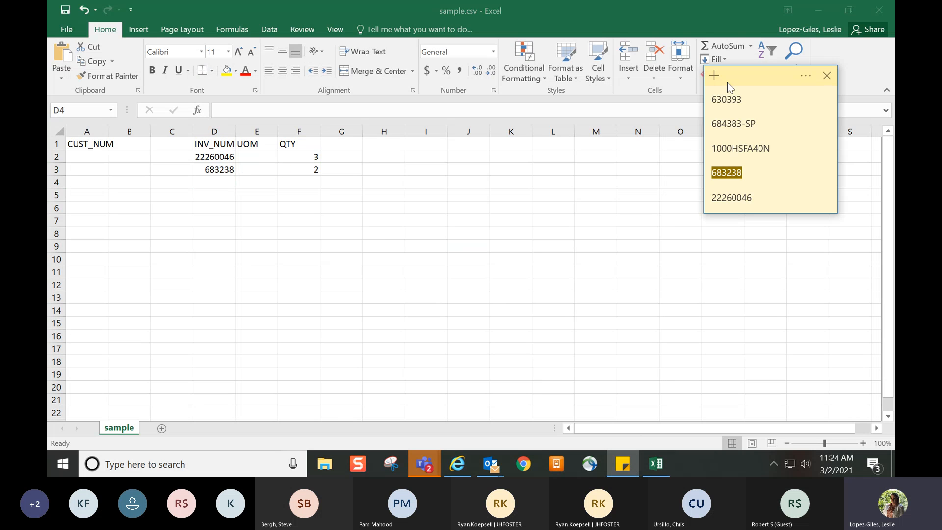
double_click(731, 100)
key("ctrl+c")
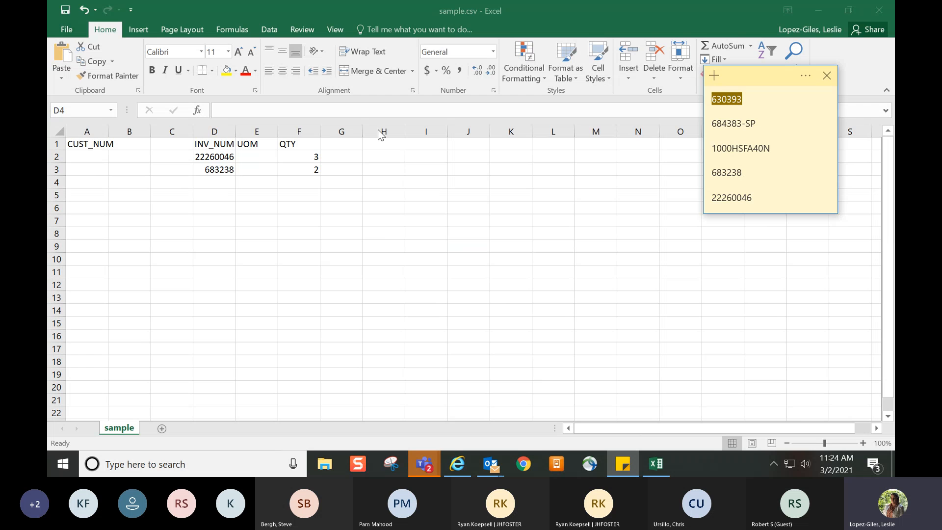
left_click(210, 183)
key("ctrl+v")
left_click(299, 181)
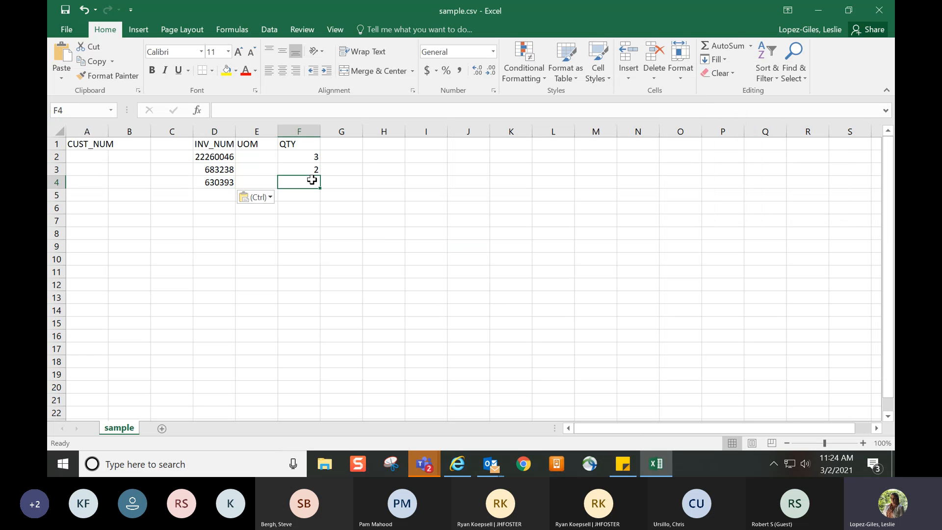
type("1")
left_click(388, 221)
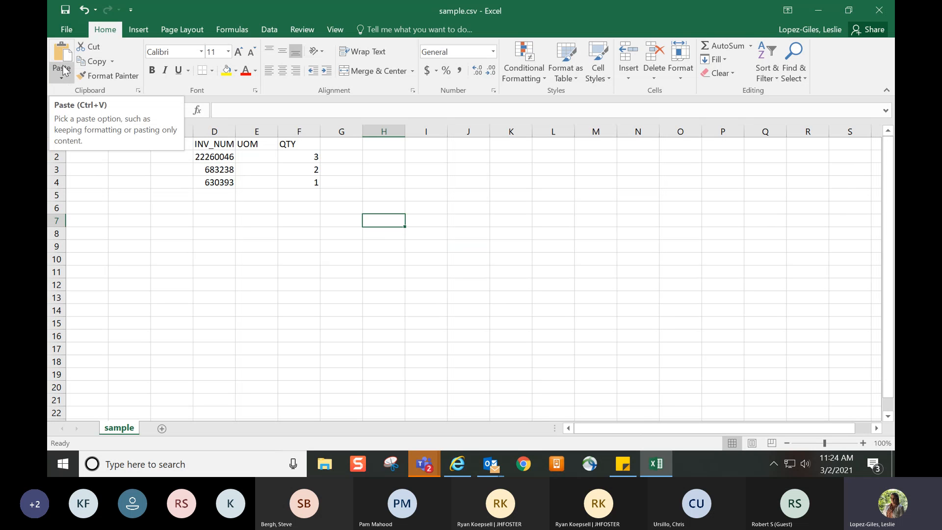
Save the completed template as sample.csv in the Documents folder on this PC, keeping the CSV format
left_click(60, 31)
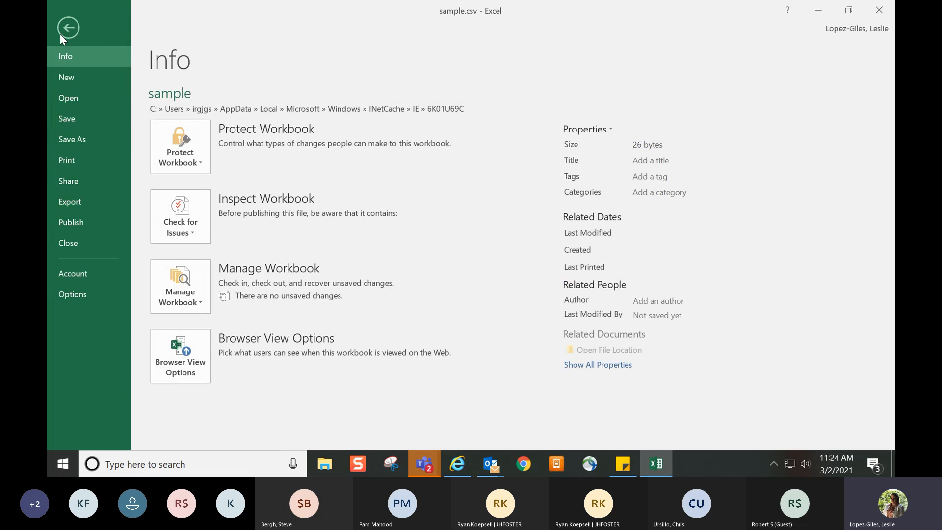
left_click(91, 139)
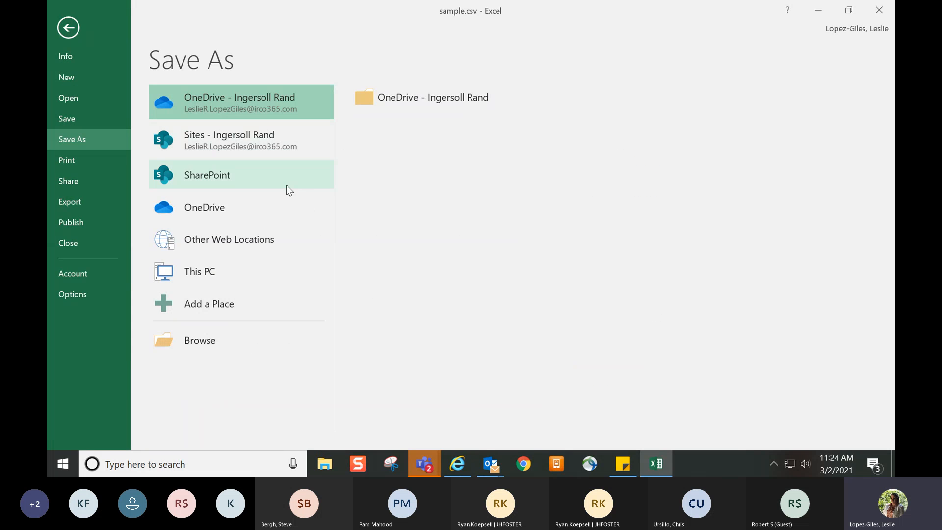
left_click(252, 279)
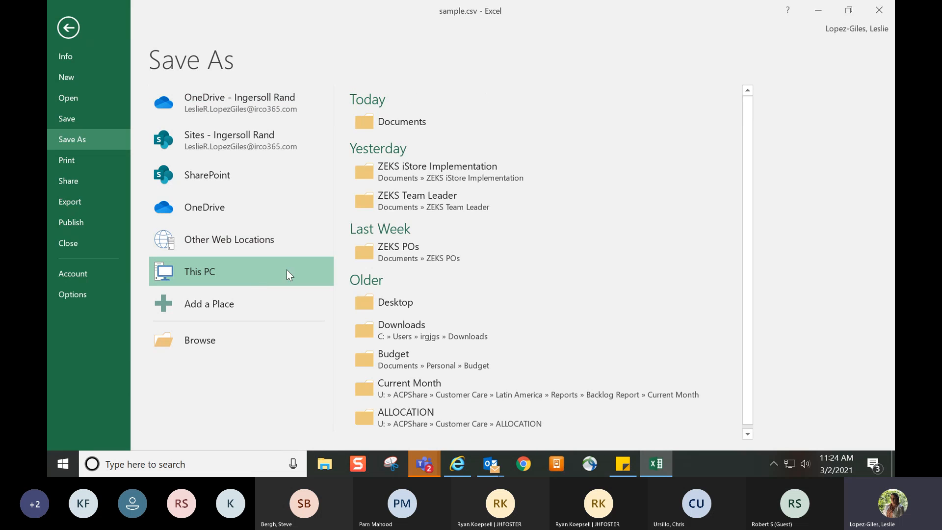
left_click(394, 121)
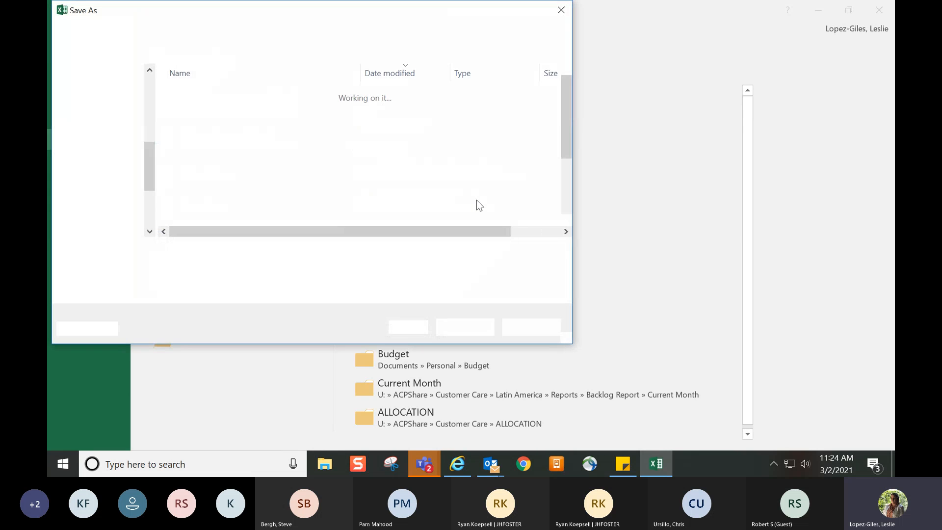
left_click(466, 326)
left_click(503, 234)
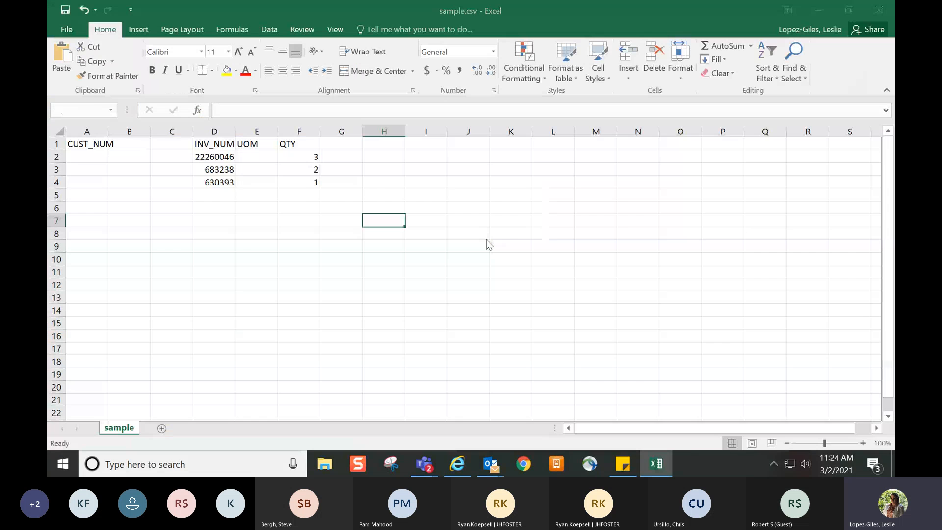
left_click(428, 273)
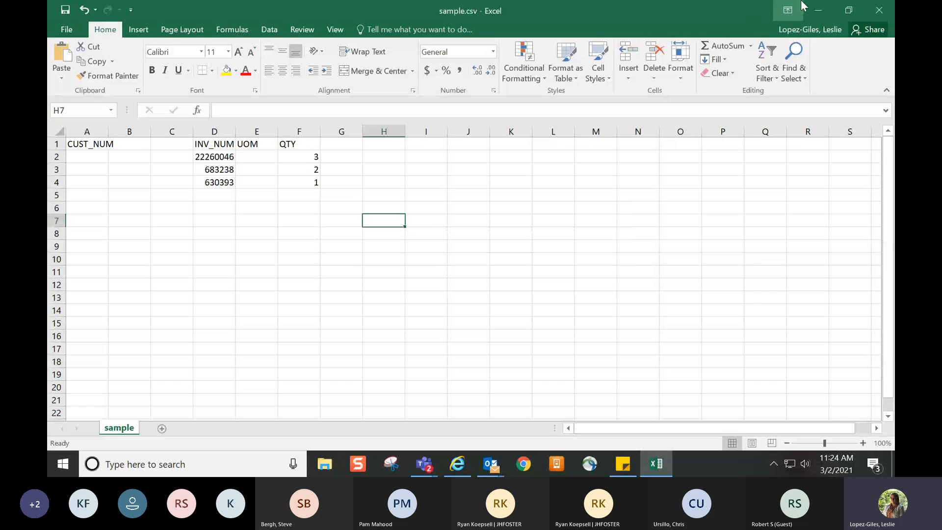
Switch back to the ZEKS Upload Items page, choose sample.csv from the Documents folder and apply the upload
left_click(818, 10)
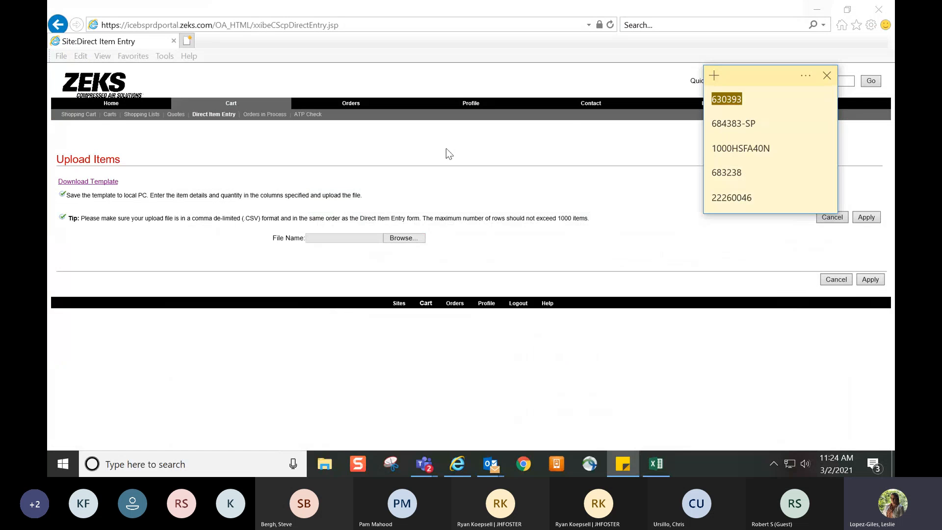
left_click(516, 205)
left_click(400, 239)
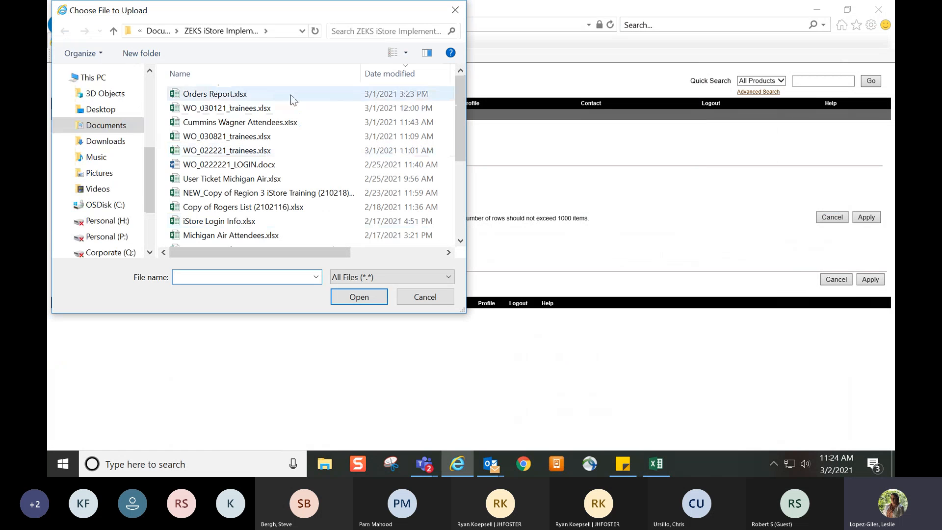
left_click(162, 31)
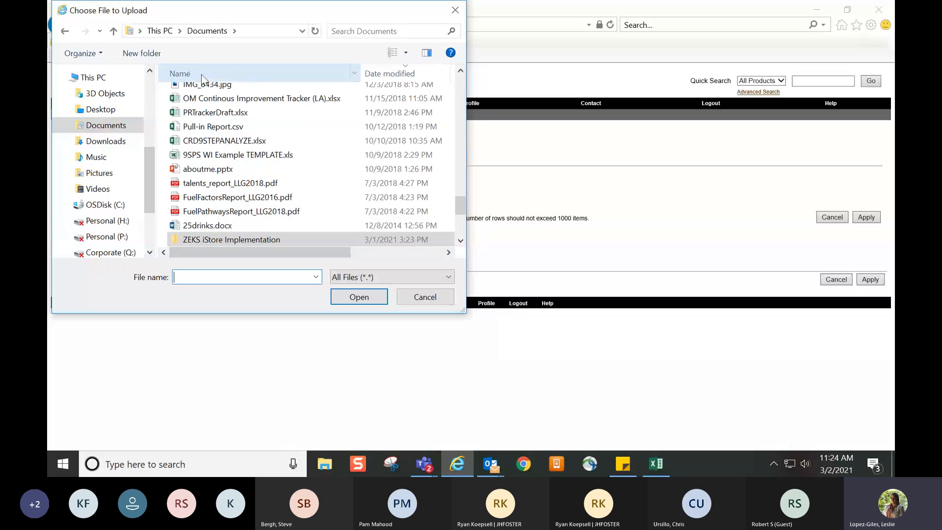
scroll(260, 123, "up", 15)
double_click(260, 93)
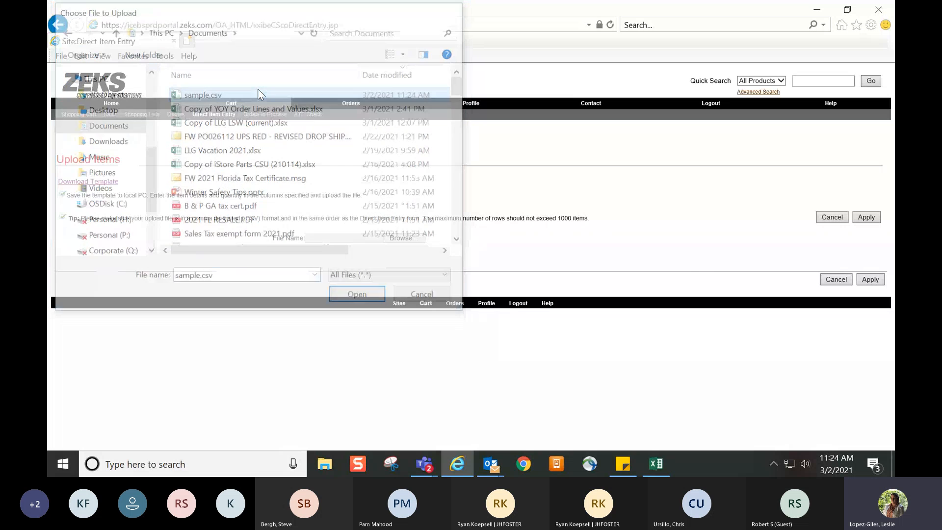
left_click(865, 283)
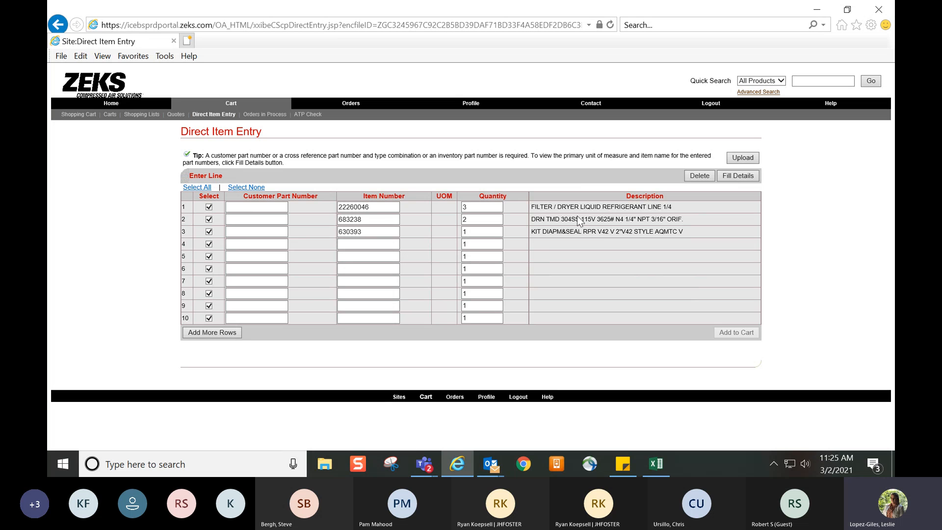
Fill in the details of the three uploaded items, select their rows and add them to the cart
left_click(368, 231)
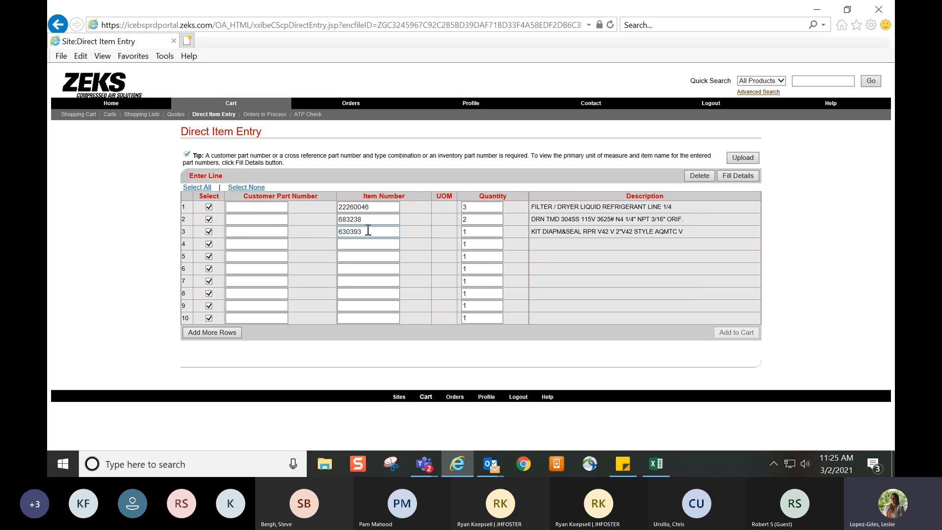
left_click(729, 174)
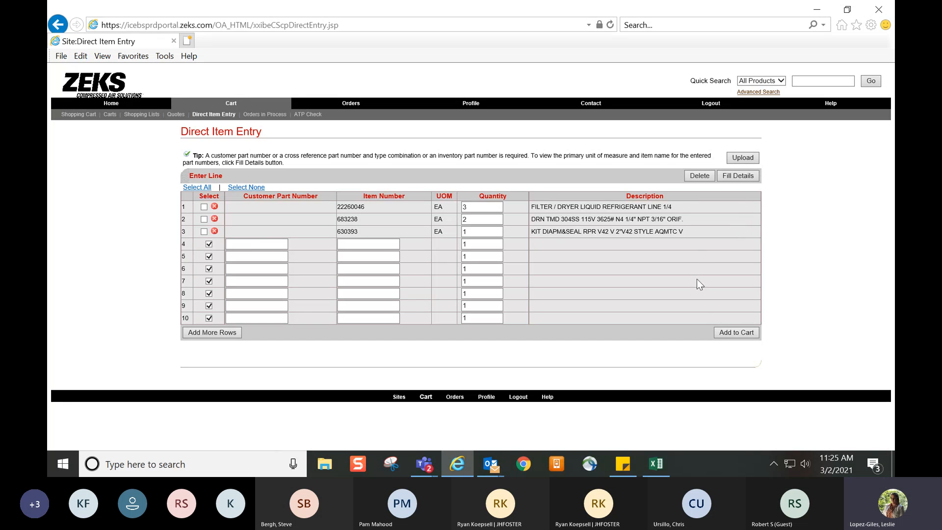
left_click(203, 207)
left_click(204, 219)
left_click(204, 231)
left_click(722, 333)
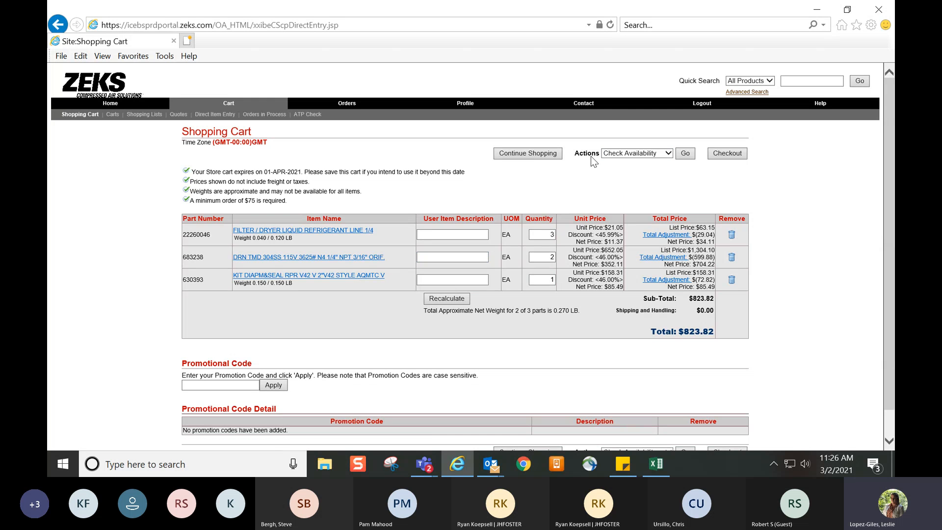
Check the availability and earliest ship dates of the cart items, and return to the shopping cart
left_click(626, 153)
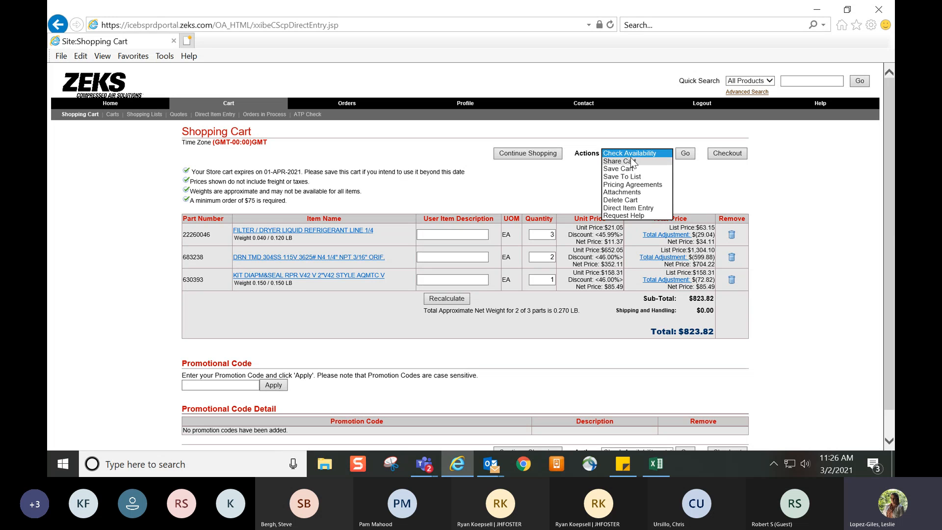
left_click(644, 154)
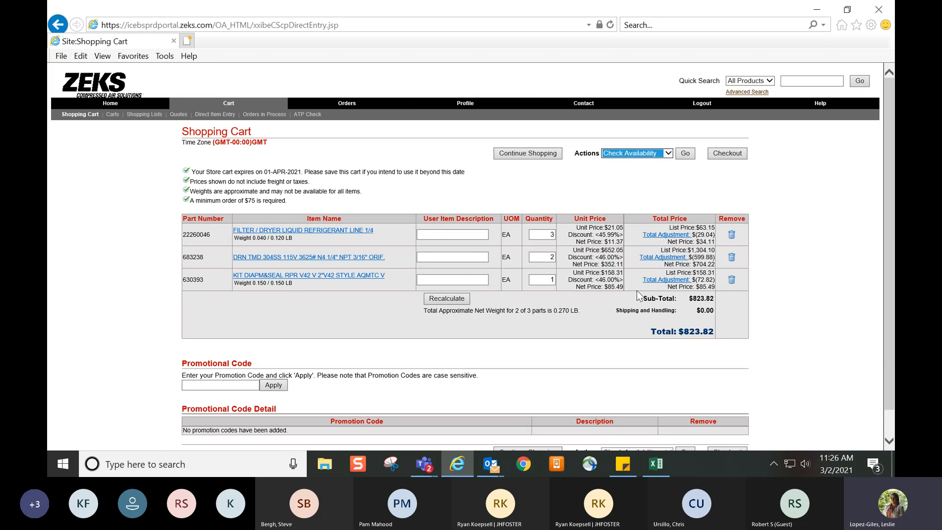
left_click(686, 153)
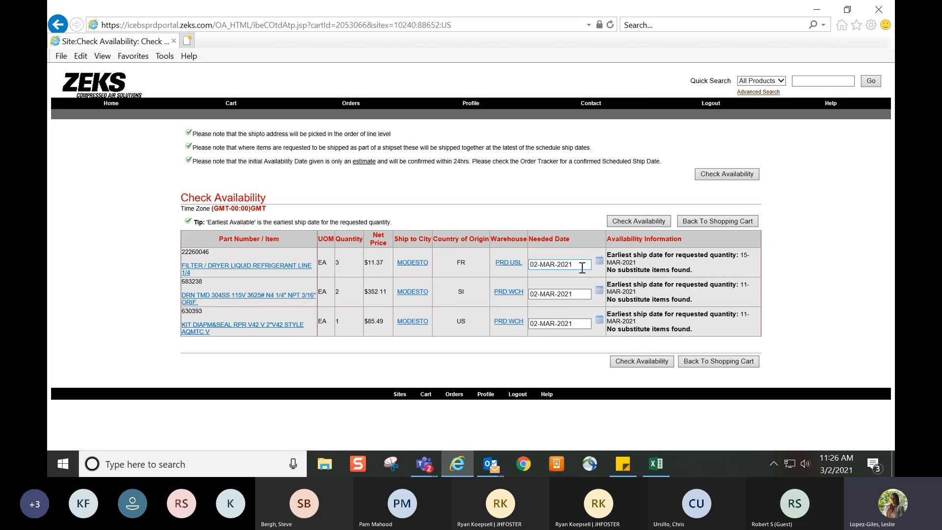
left_click(574, 294)
left_click(716, 222)
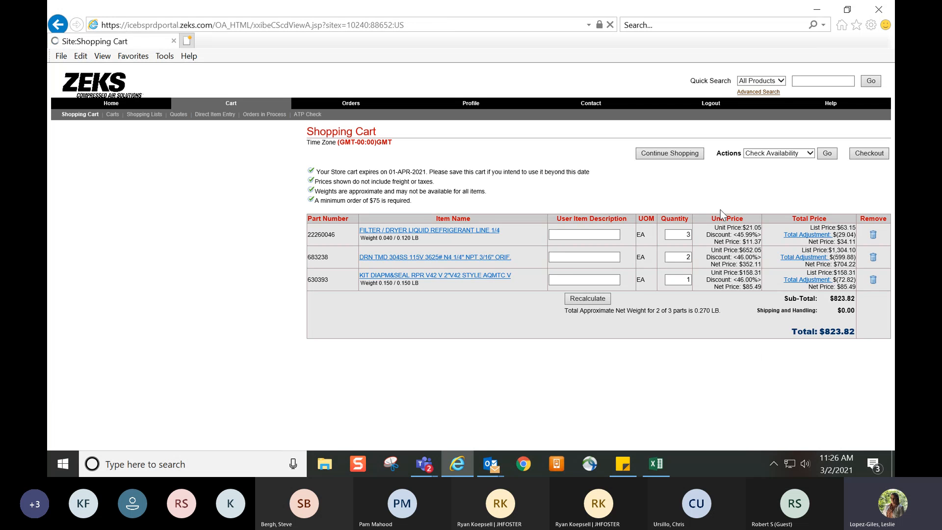
Start sharing the cart and enter PO123 as the cart name
left_click(669, 154)
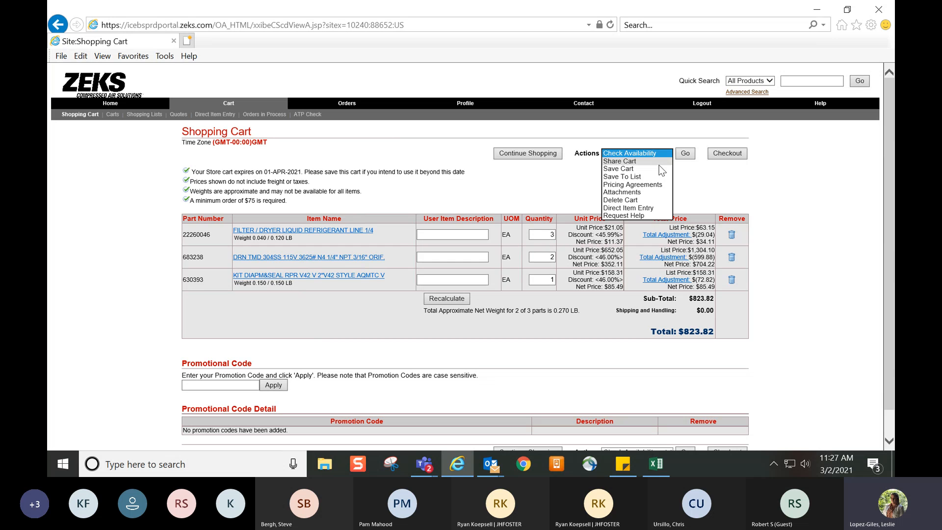
left_click(660, 163)
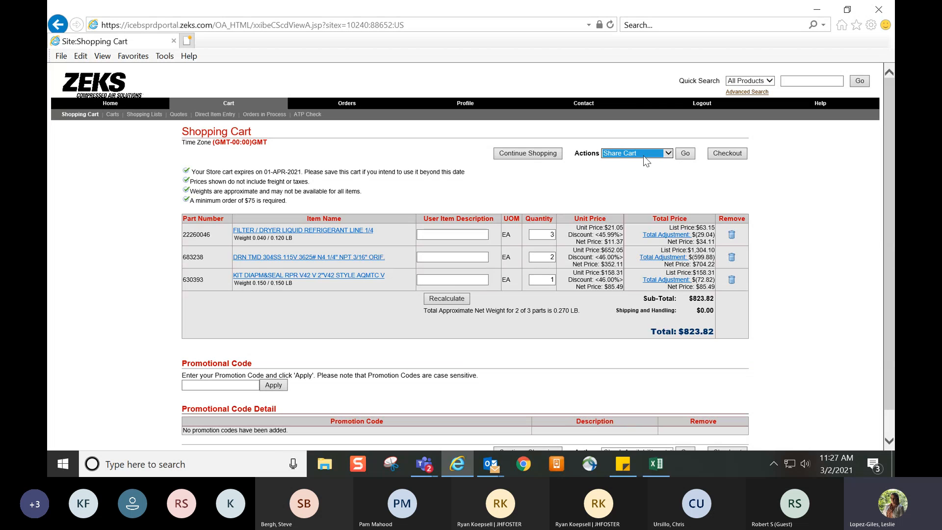
left_click(684, 155)
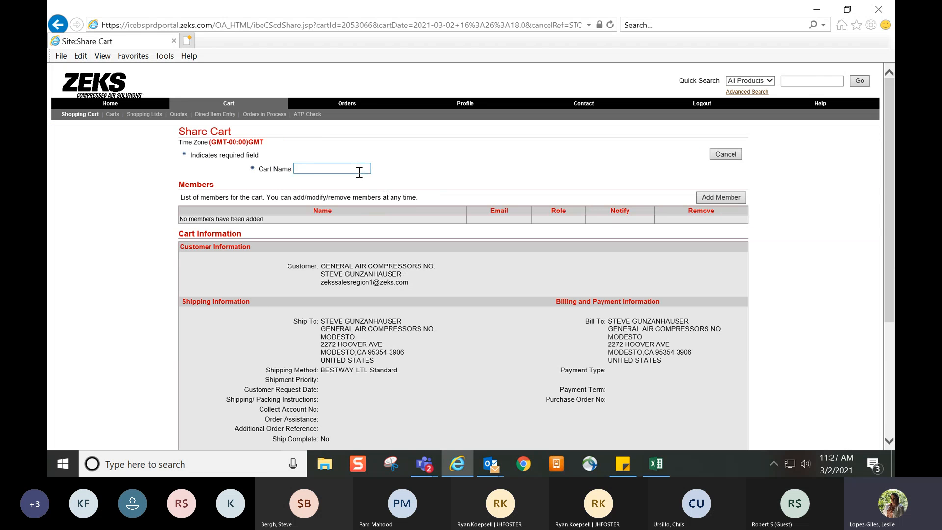
left_click(359, 172)
type("PO123")
Open the member search for the shared cart, and cancel both the search and the sharing
left_click(728, 198)
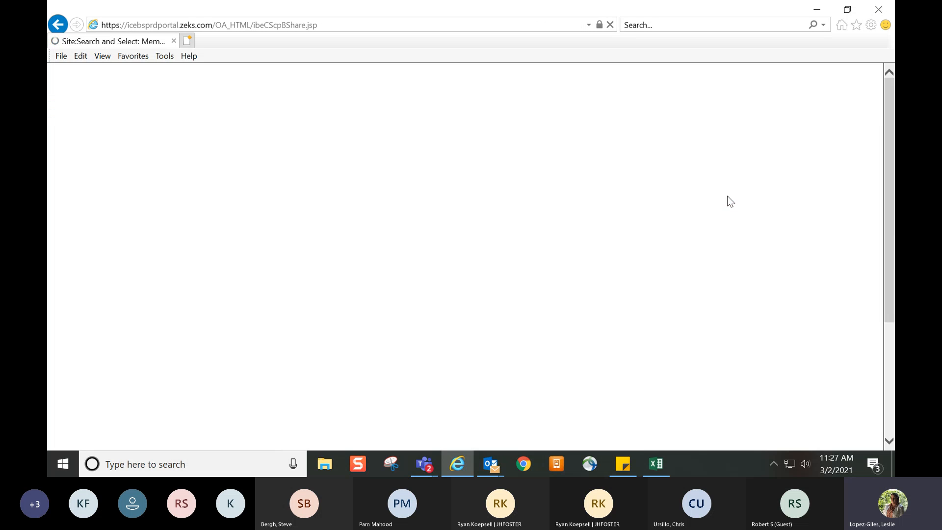
left_click(299, 181)
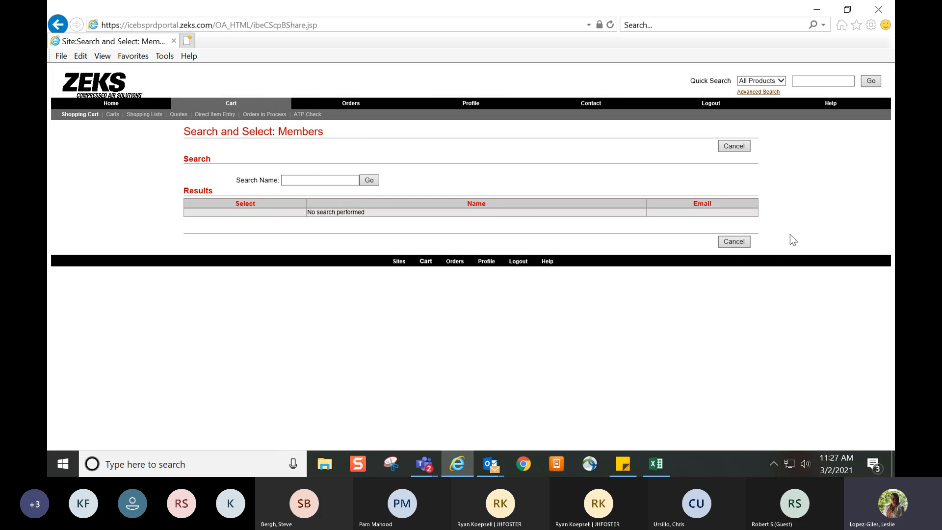
left_click(736, 242)
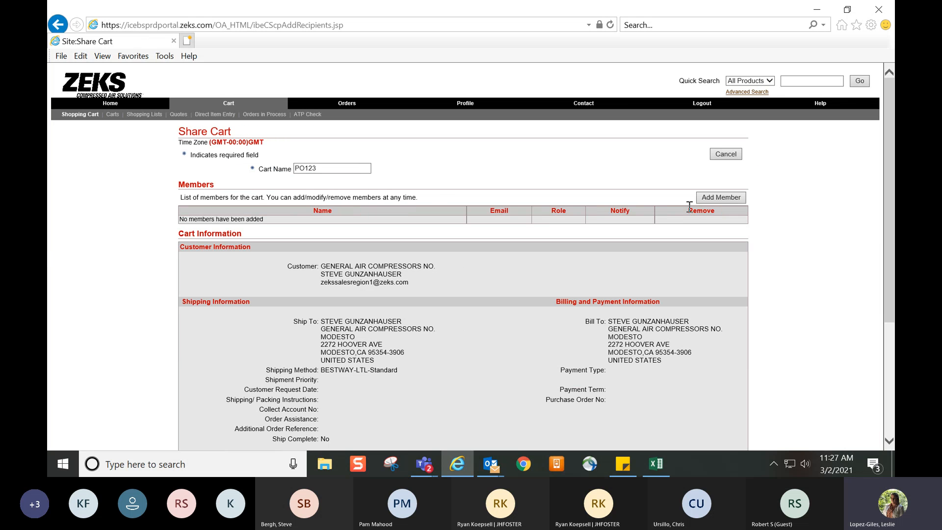
left_click(714, 156)
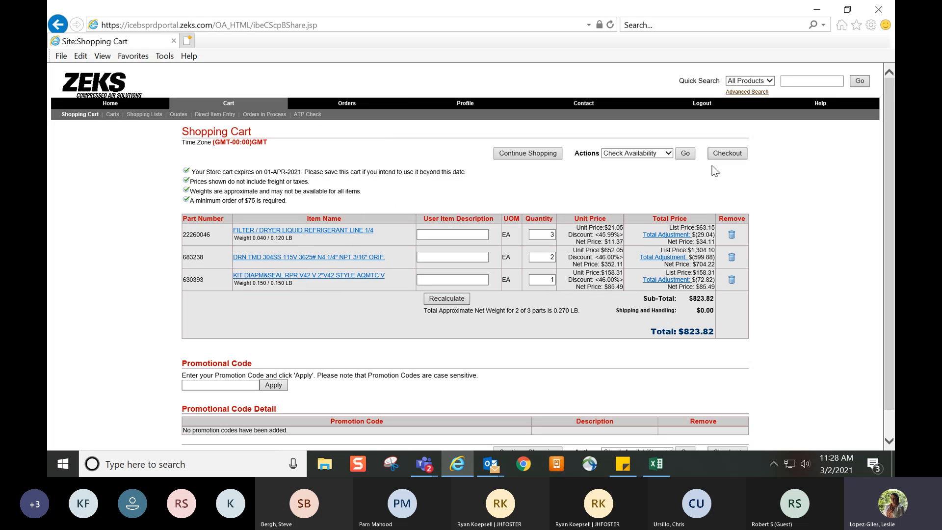
Save the current cart under the name Cart123 and open the list of saved carts
left_click(669, 153)
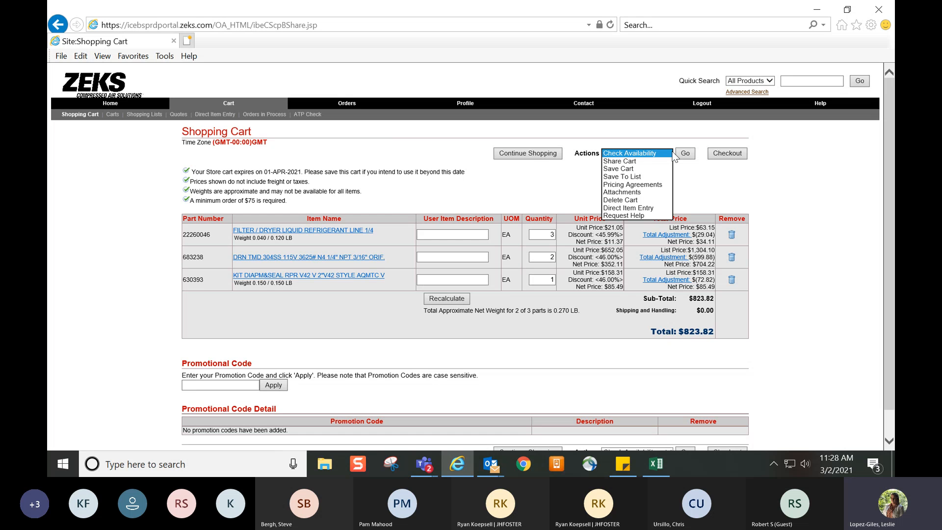
left_click(652, 169)
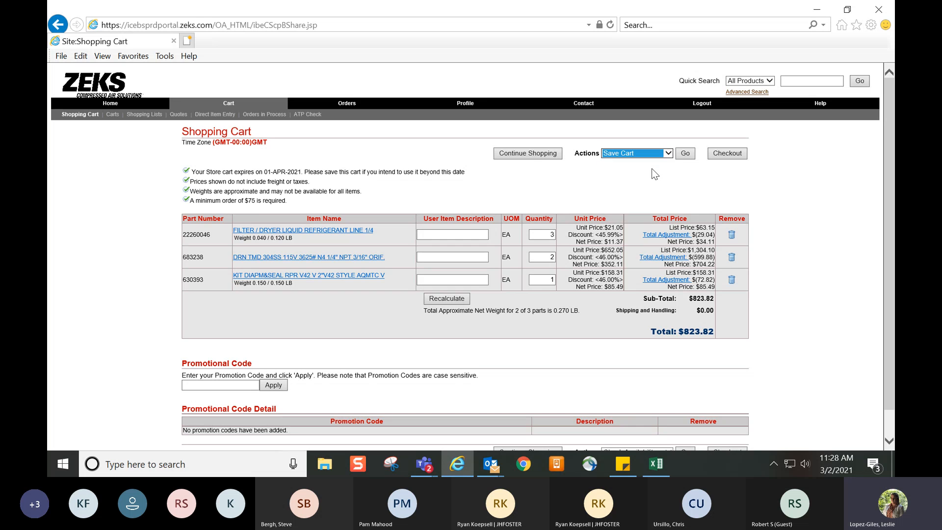
left_click(683, 154)
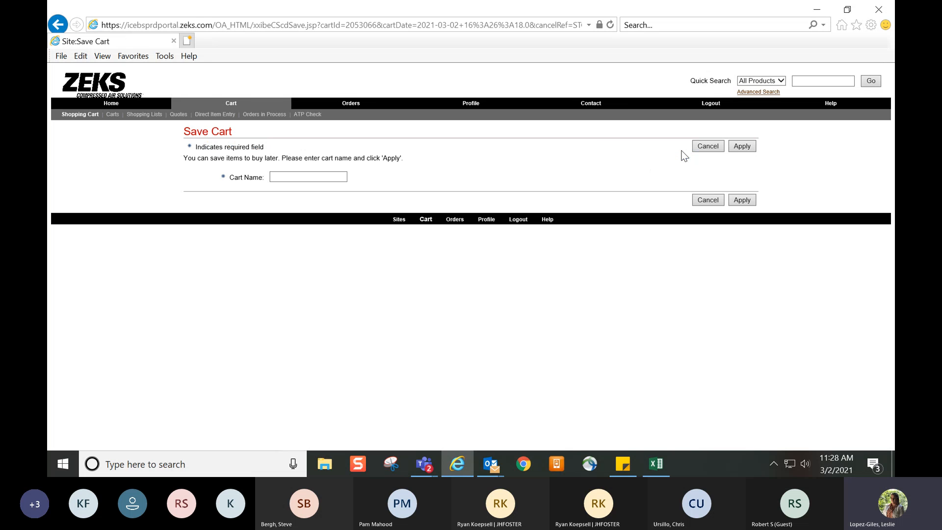
left_click(316, 178)
type("Cart123")
left_click(748, 206)
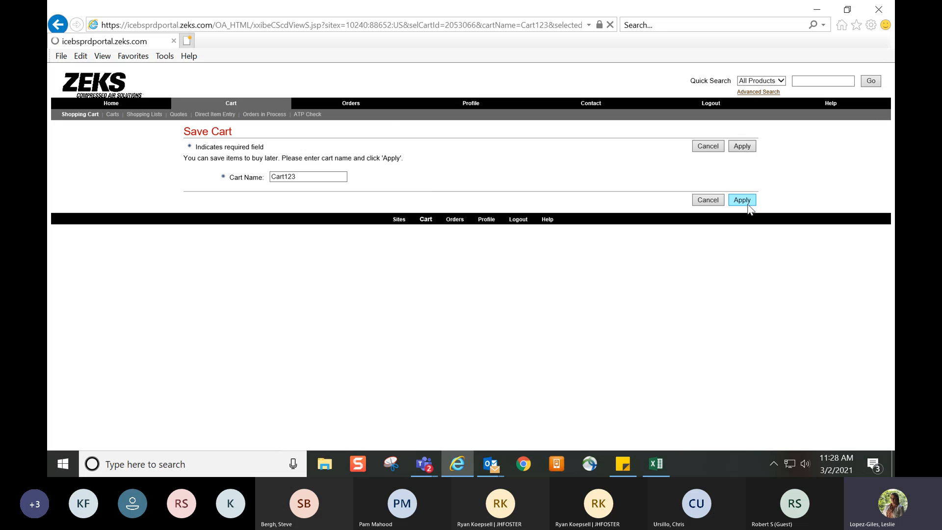
scroll(541, 184, "down", 2)
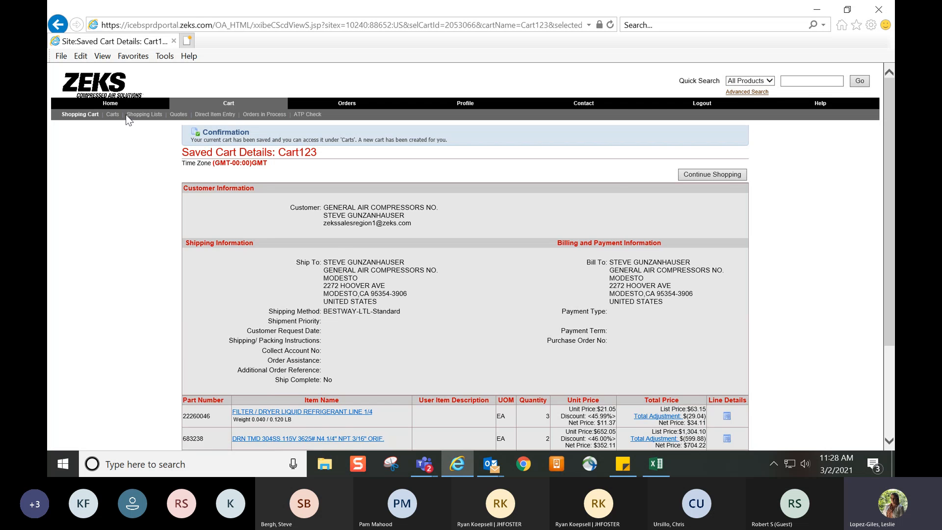
left_click(112, 114)
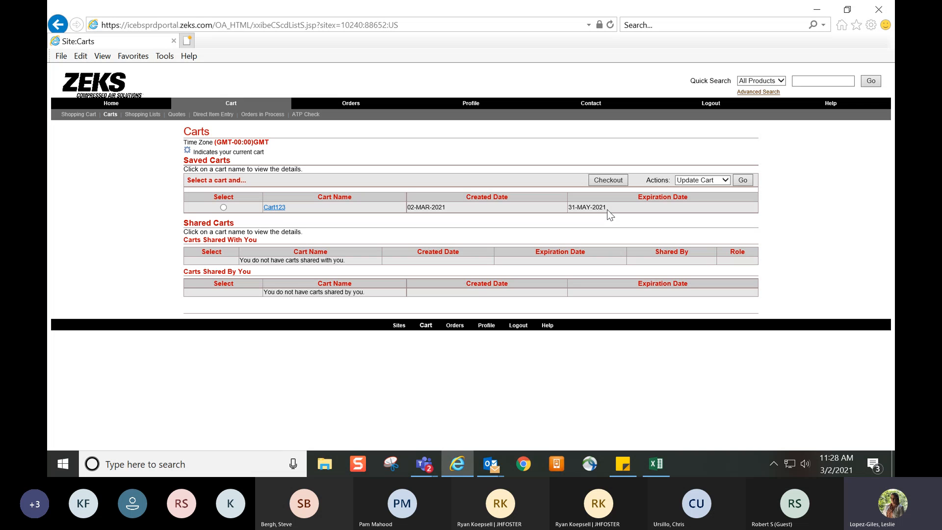
Open the details of the saved cart Cart123 and load it into the shopping cart for updating
left_click(274, 208)
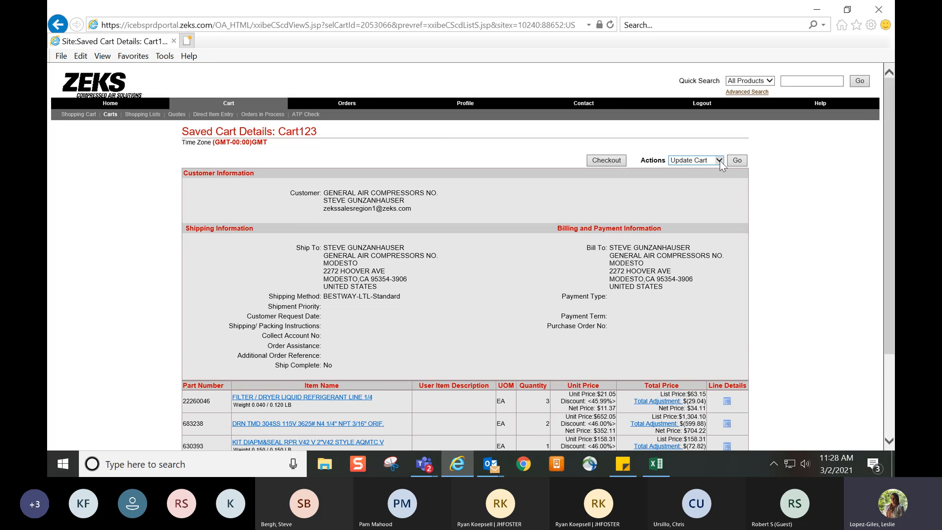
left_click(737, 161)
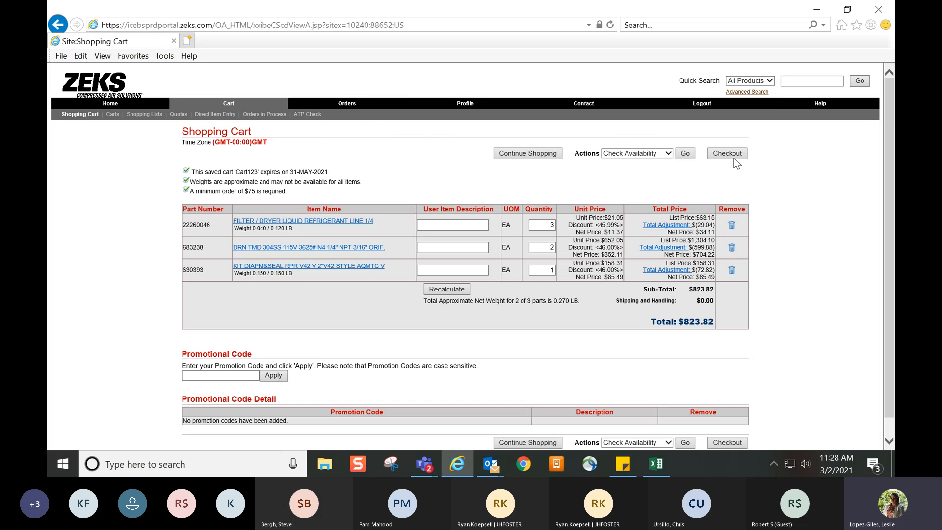
Save the cart items to a new shopping list named Frequently Used with the comment "Items ordered every Monday"
left_click(669, 154)
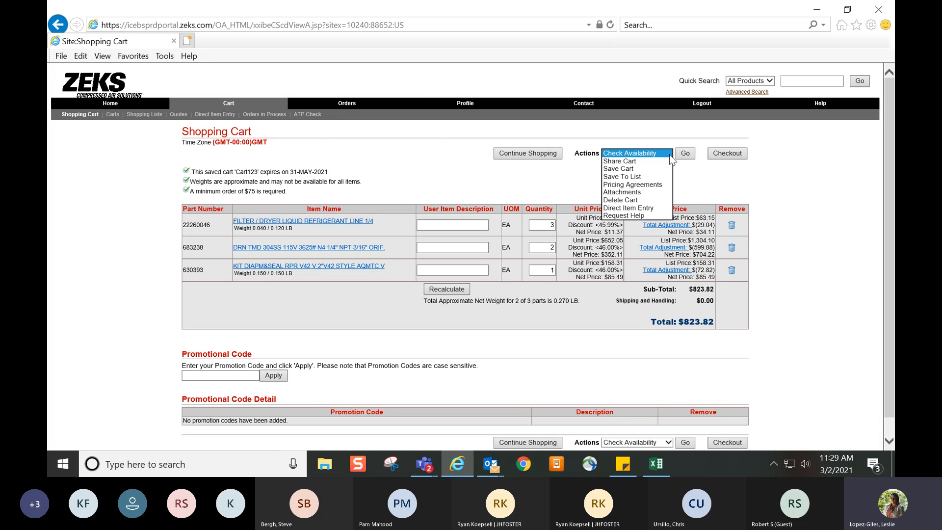
left_click(654, 176)
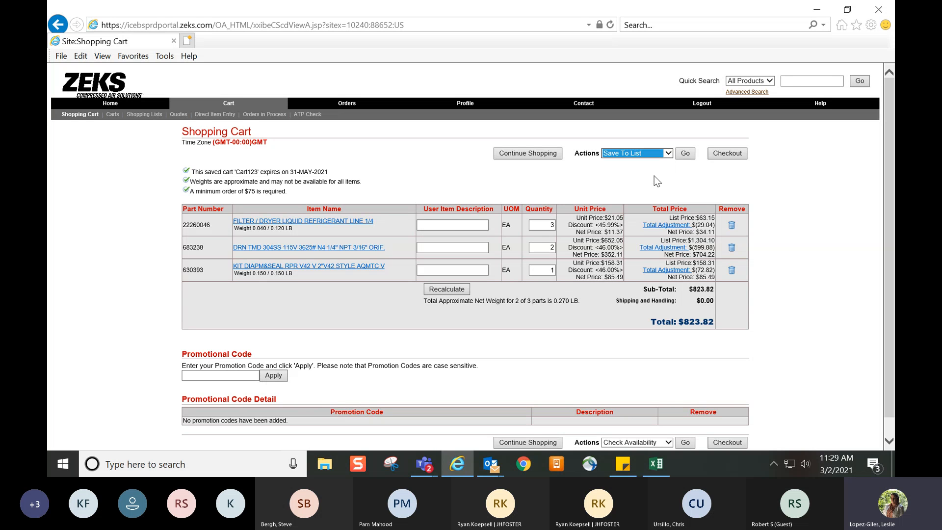
left_click(679, 155)
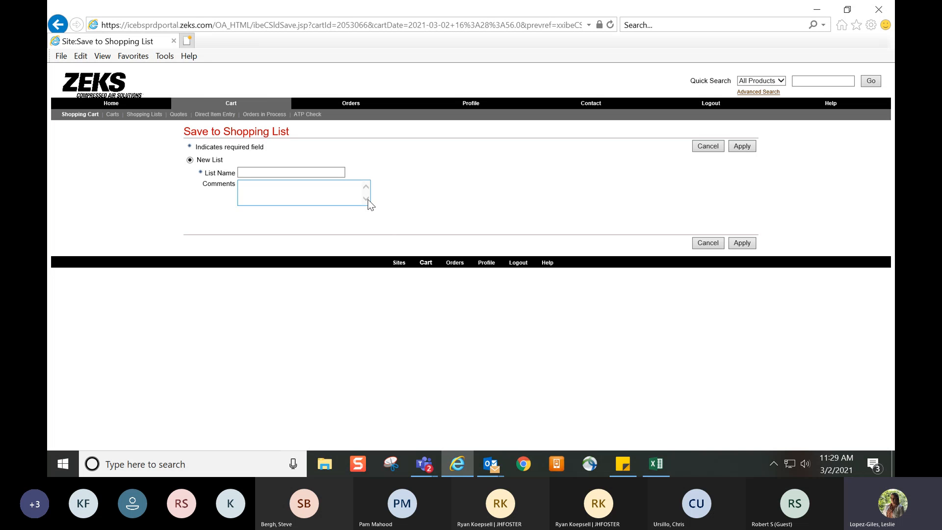
left_click(312, 171)
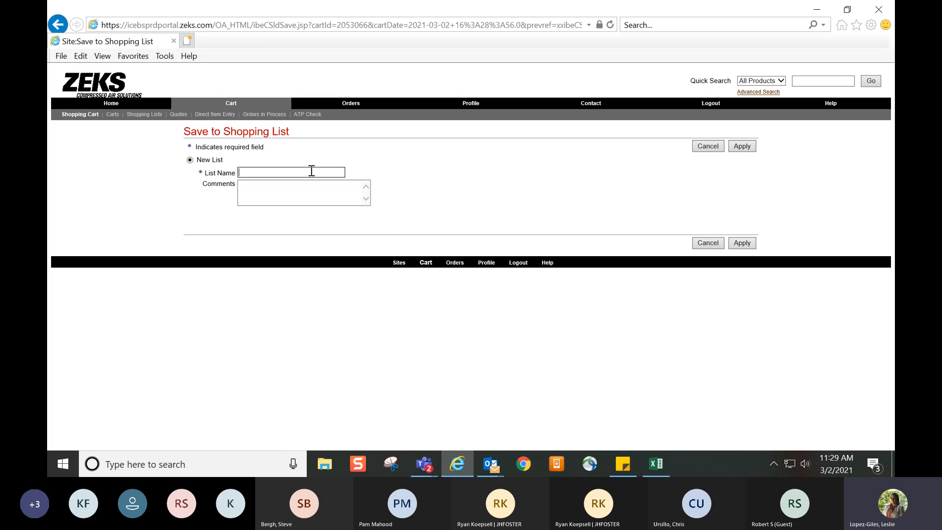
type("Frequently Used")
left_click(304, 193)
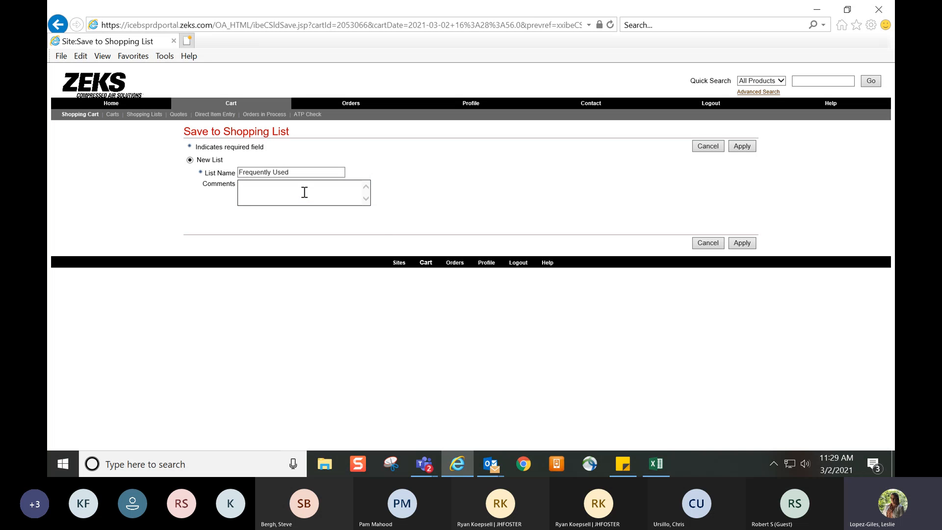
type("Items ordered every Monday")
left_click(746, 243)
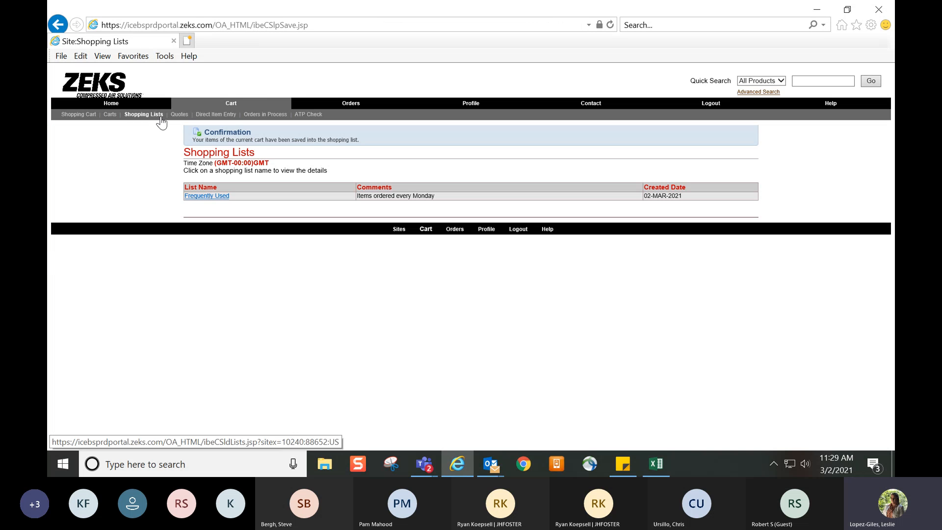
In the Frequently Used shopping list, update the quantity of part 22260046 to 2 and add part 683238 to the cart
left_click(211, 196)
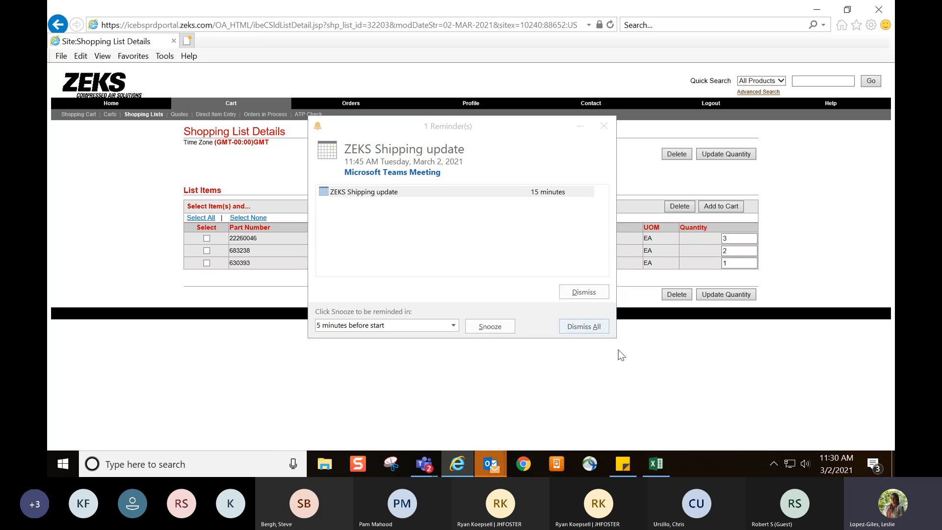
left_click(577, 295)
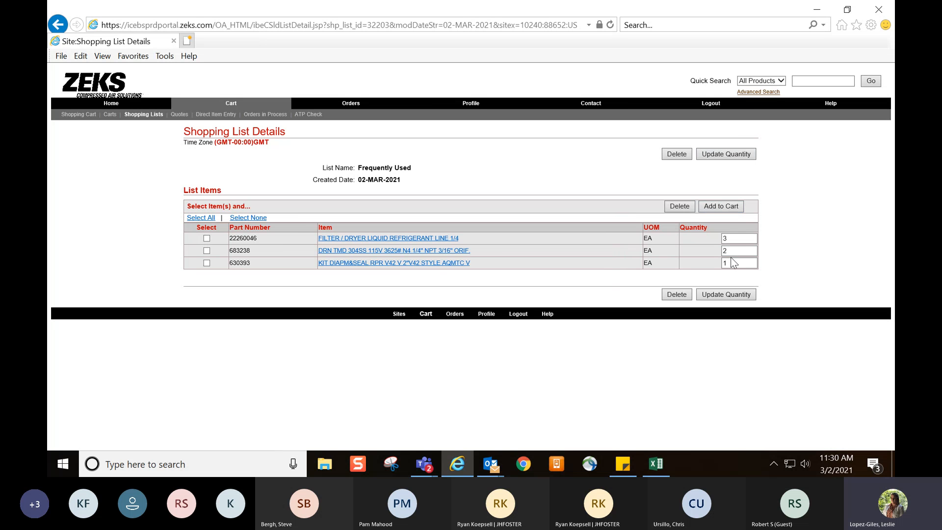
double_click(736, 239)
type("2")
left_click(734, 154)
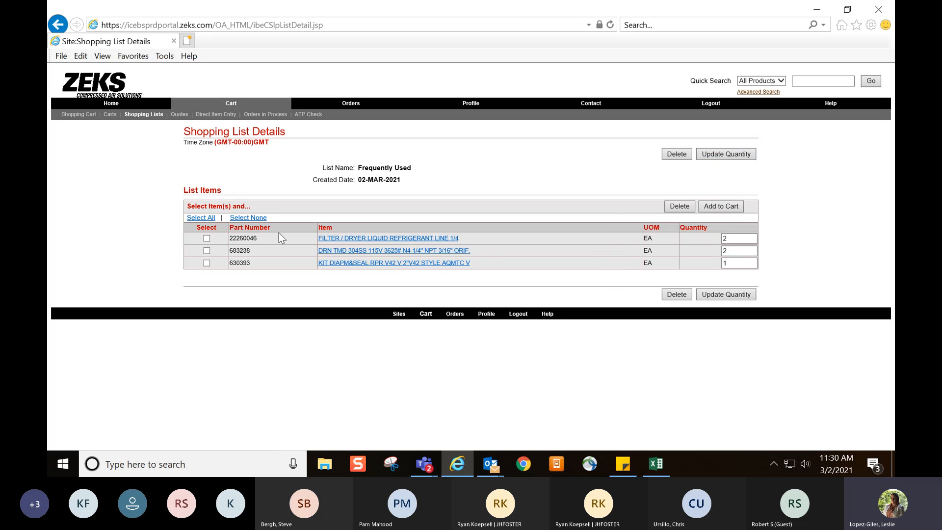
left_click(206, 251)
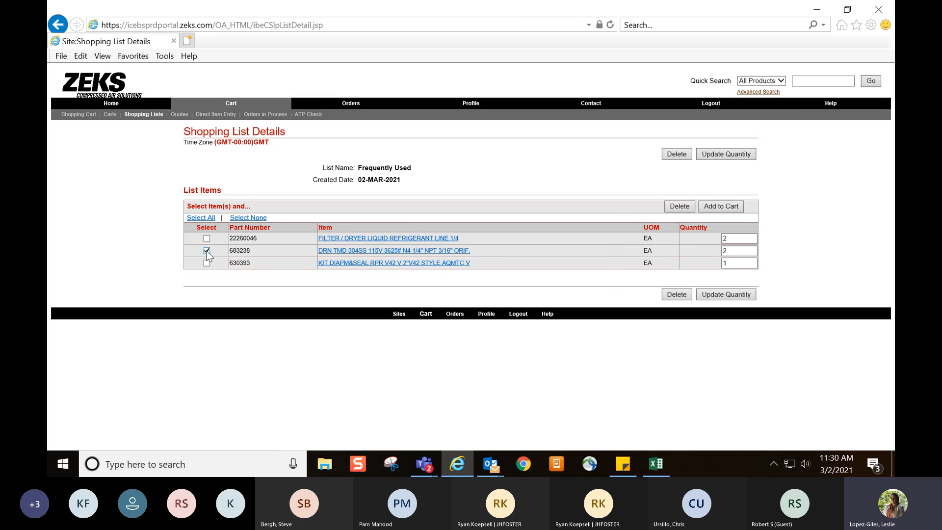
left_click(725, 206)
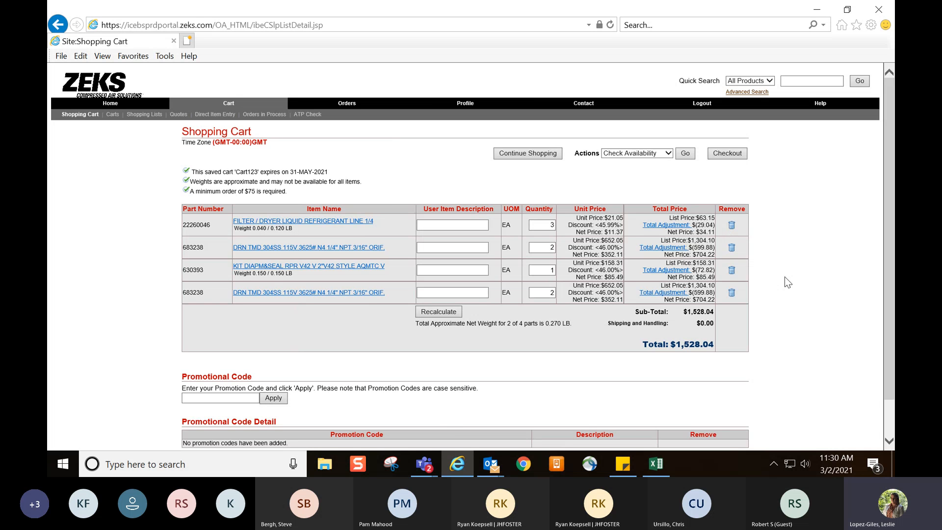
View the cart's attachments and the form for adding one, and return to the shopping cart without attaching a file
left_click(631, 156)
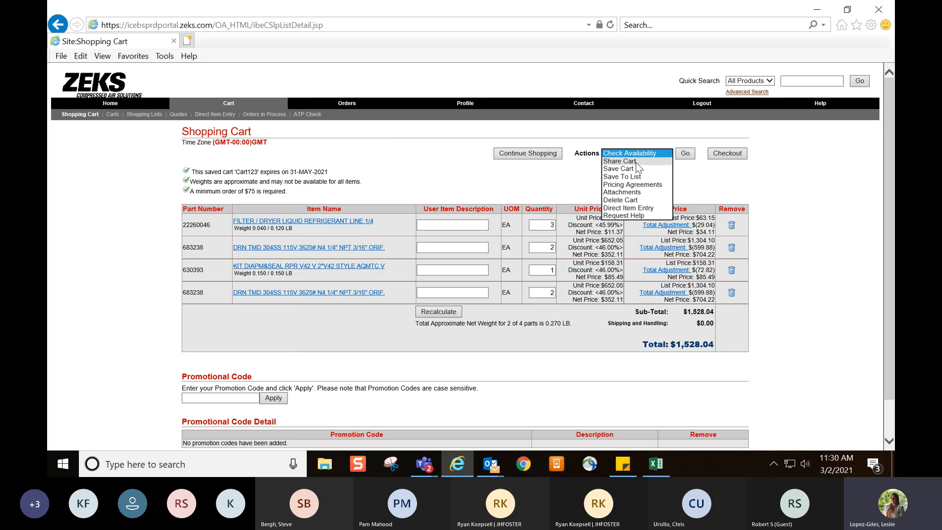
left_click(653, 196)
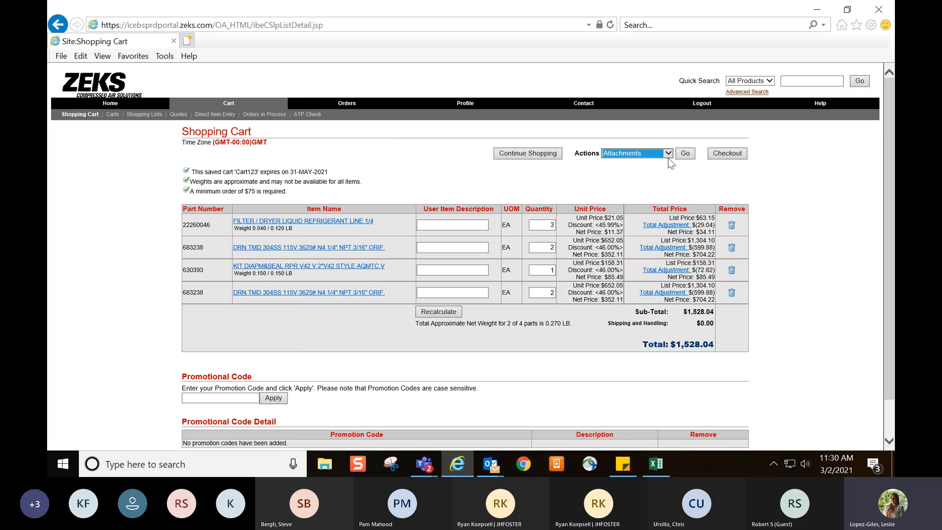
left_click(685, 154)
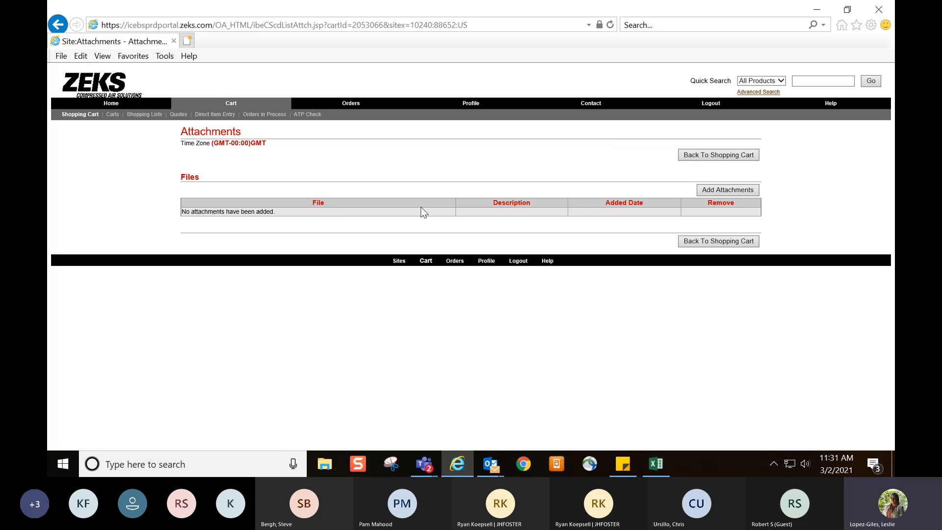
left_click(717, 191)
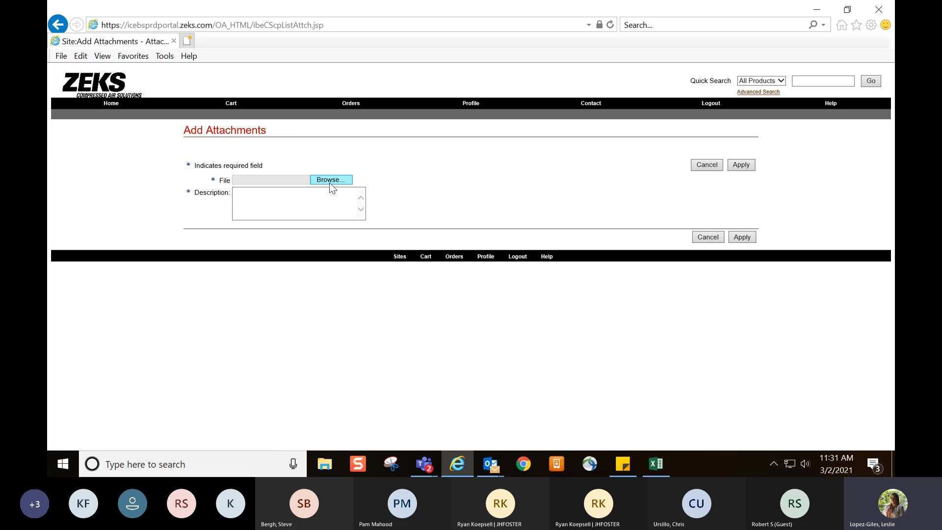
left_click(705, 237)
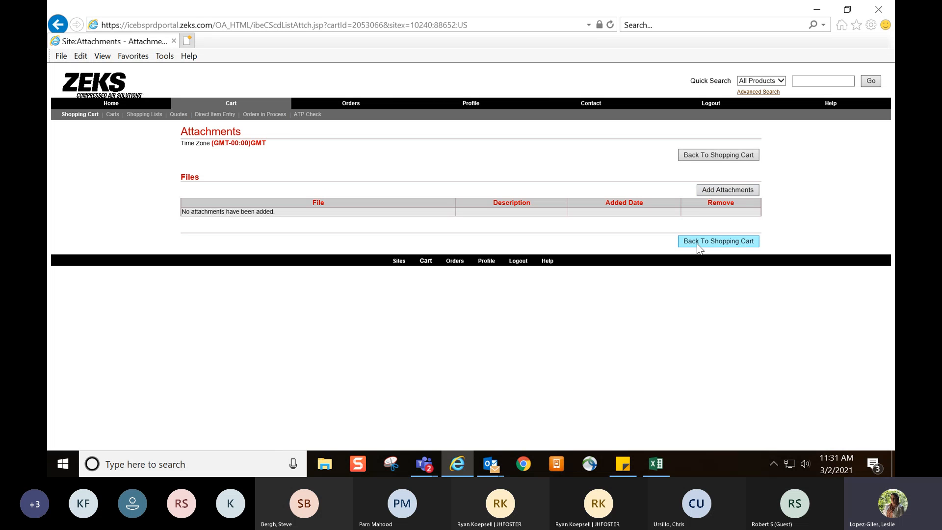
left_click(698, 242)
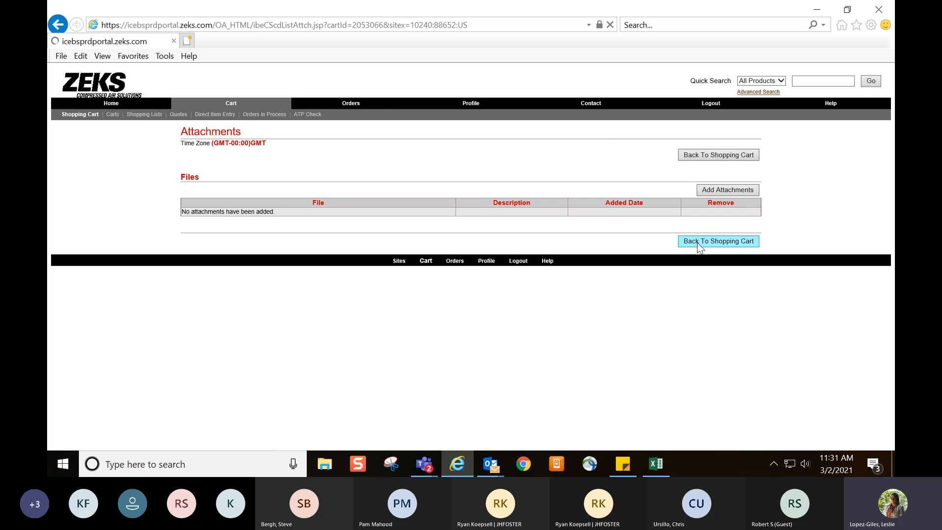
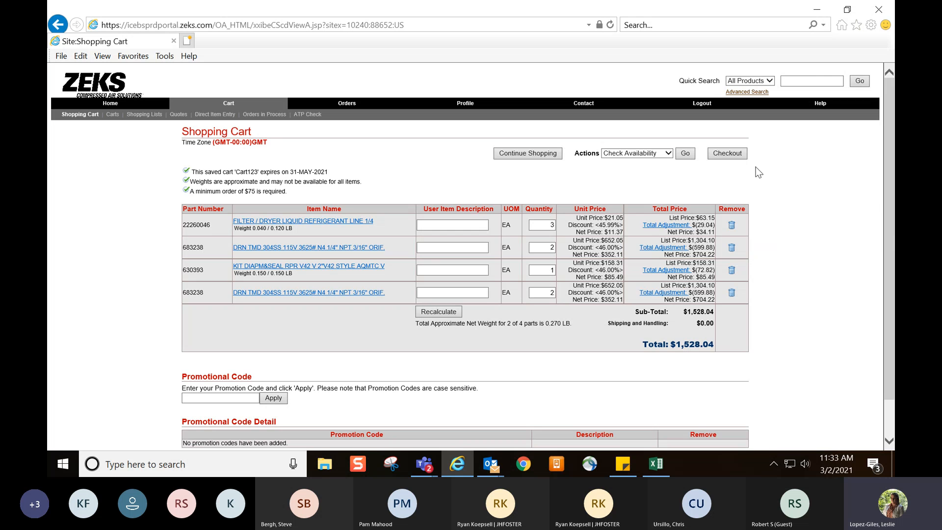
Check out the cart, keeping Standard Priority as the shipment priority and setting the customer request date to 04-MAR-2021
left_click(739, 156)
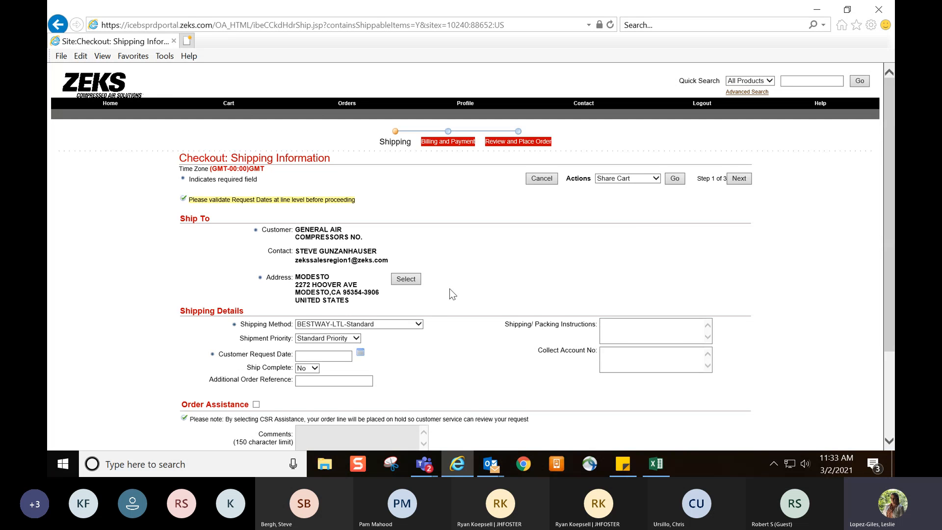
left_click(356, 339)
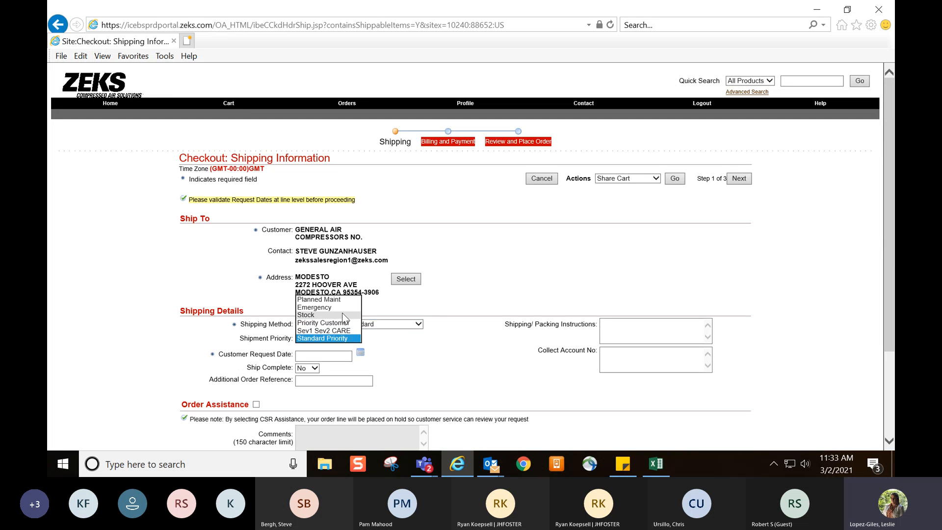
left_click(327, 338)
left_click(361, 353)
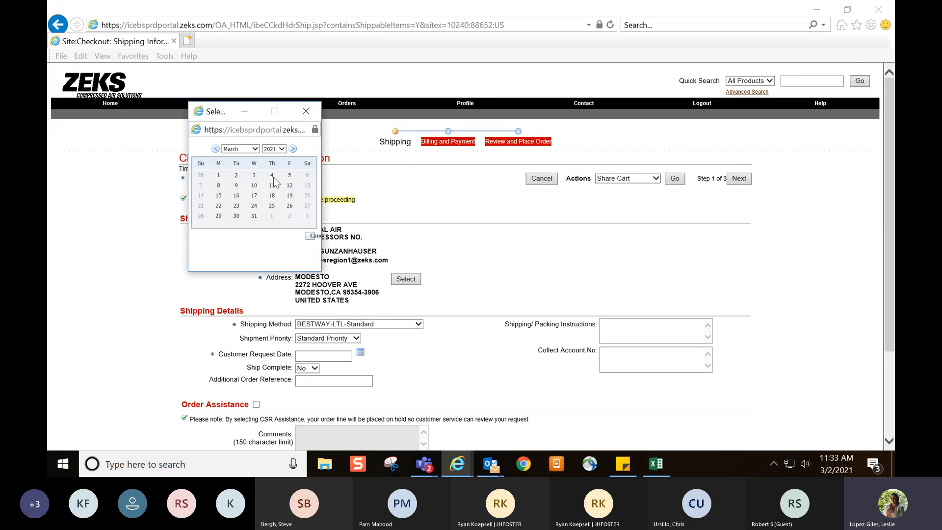
left_click(272, 175)
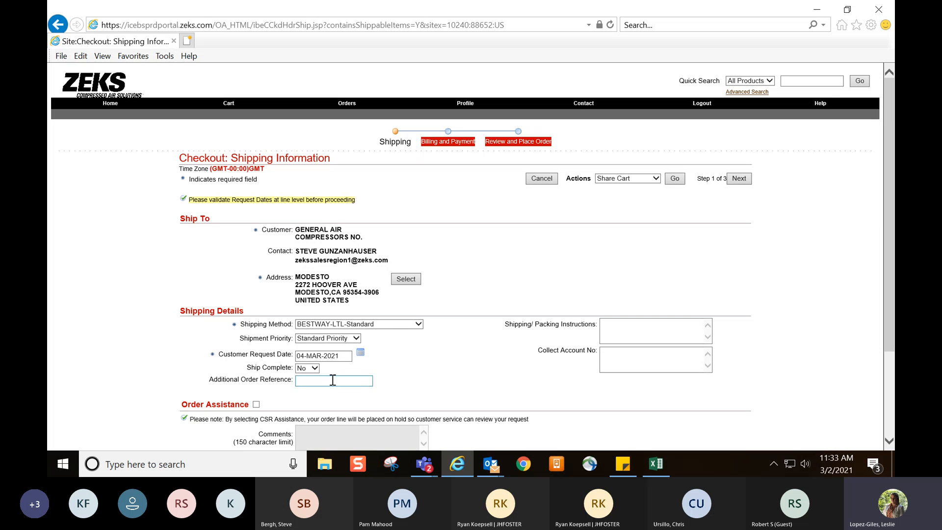
Set Ship Complete to Yes in the shipping details and continue to billing and payment
left_click(314, 369)
left_click(307, 361)
left_click(460, 378)
scroll(462, 378, "down", 3)
scroll(462, 378, "up", 3)
left_click(731, 177)
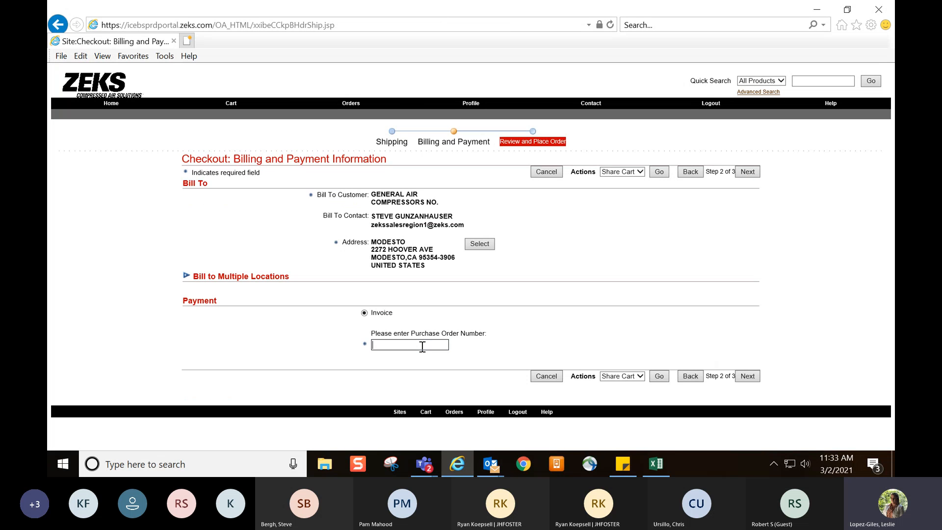
Enter the purchase order number for invoice payment and continue to the order review
type("PO567")
left_click(748, 378)
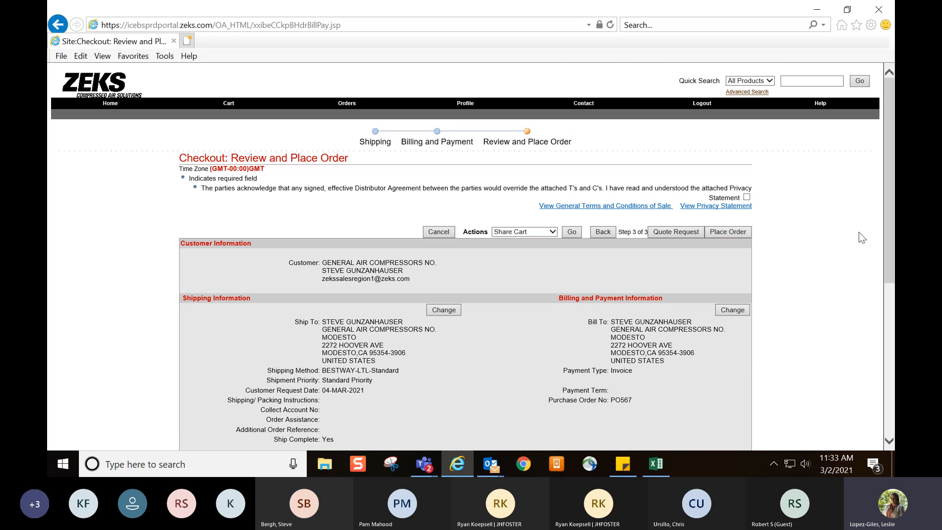
Start a quote request for the order with the comment "Please approve 5% discount approved by" followed by the approver's first name
scroll(759, 369, "down", 6)
scroll(682, 388, "up", 5)
left_click(677, 232)
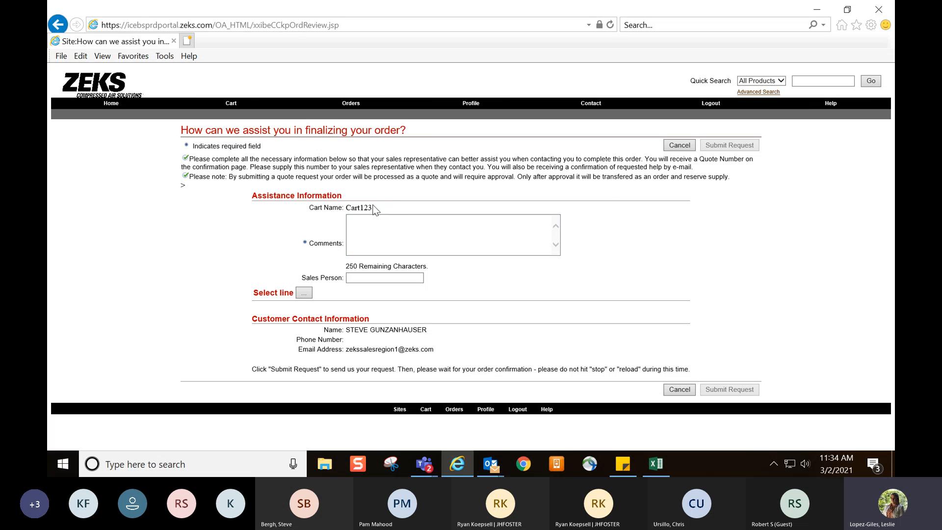
left_click_drag(373, 207, 359, 206)
left_click(416, 238)
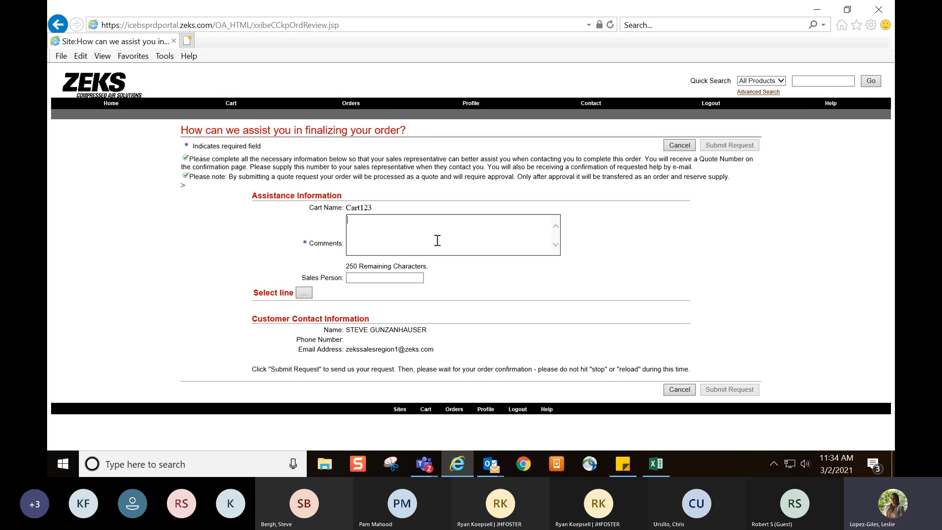
type("Please approve discoun")
key("BackSpace")
key("BackSpace")
key("BackSpace")
key("BackSpace")
key("BackSpace")
key("BackSpace")
key("BackSpace")
key("BackSpace")
type("5%")
type(" discount ")
type("to")
key("BackSpace")
key("BackSpace")
type("approved ")
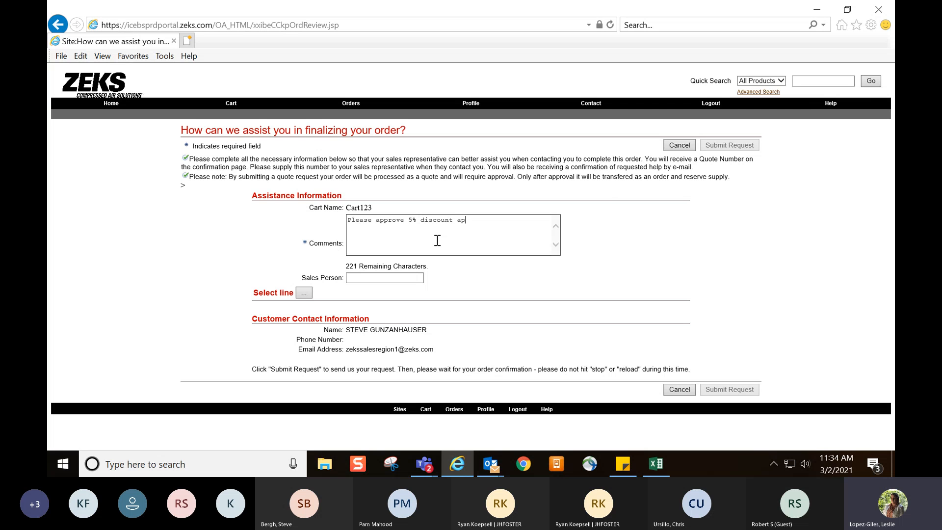
type("by Mark")
Add line 2 (part 683238) and line 3 (part 630393) to the quote request
left_click(391, 277)
left_click(303, 295)
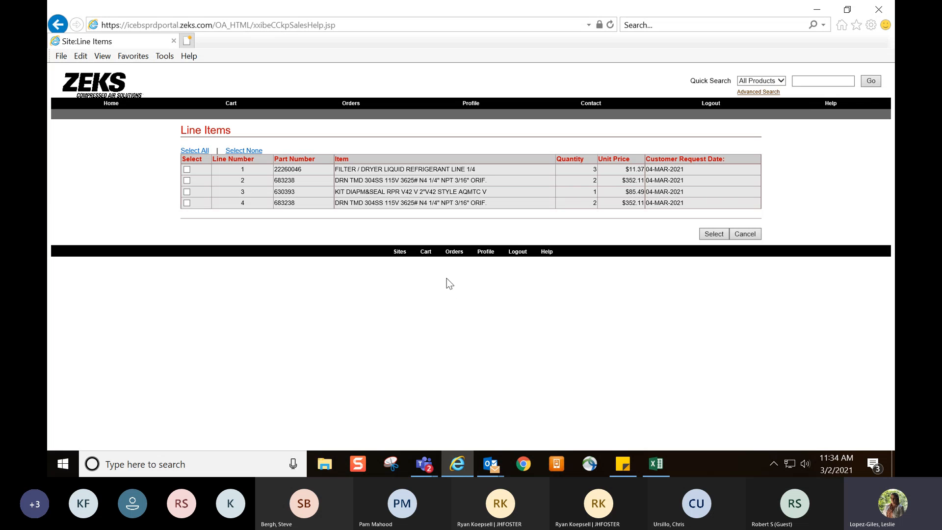
left_click(186, 191)
left_click(716, 236)
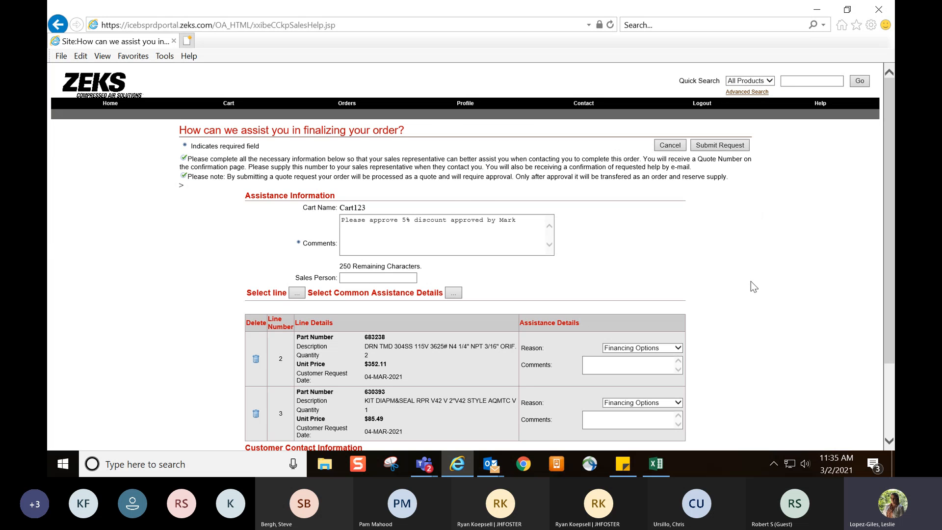
Set line 2's assistance reason to Special Price Approval and its special price code to MB5
scroll(751, 282, "down", 2)
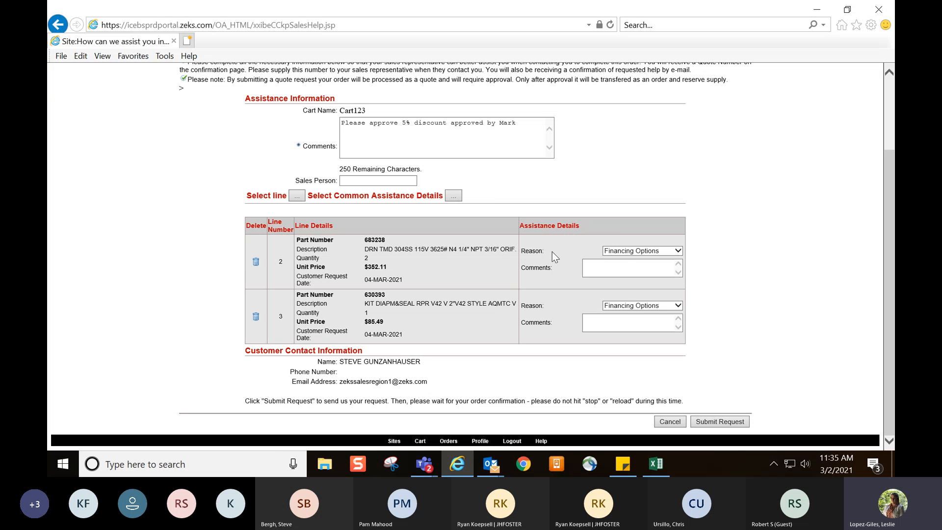
left_click(626, 254)
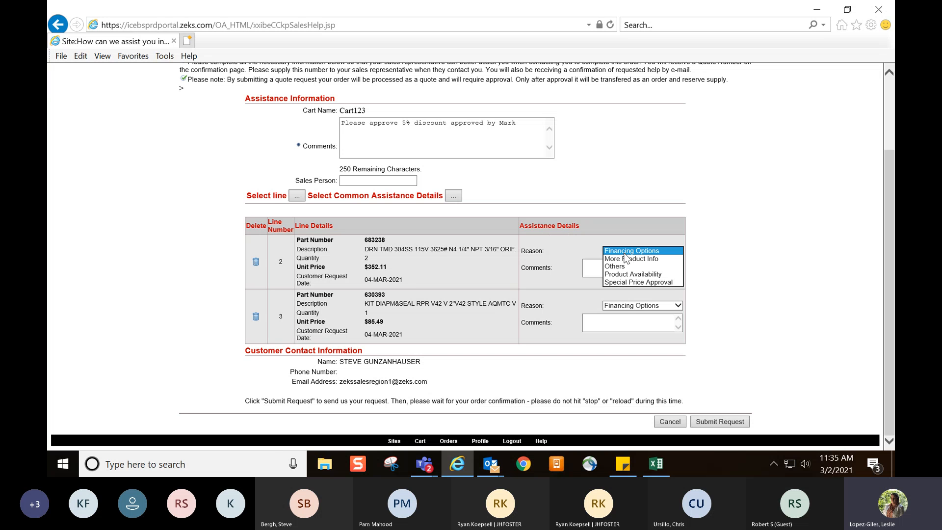
left_click(629, 283)
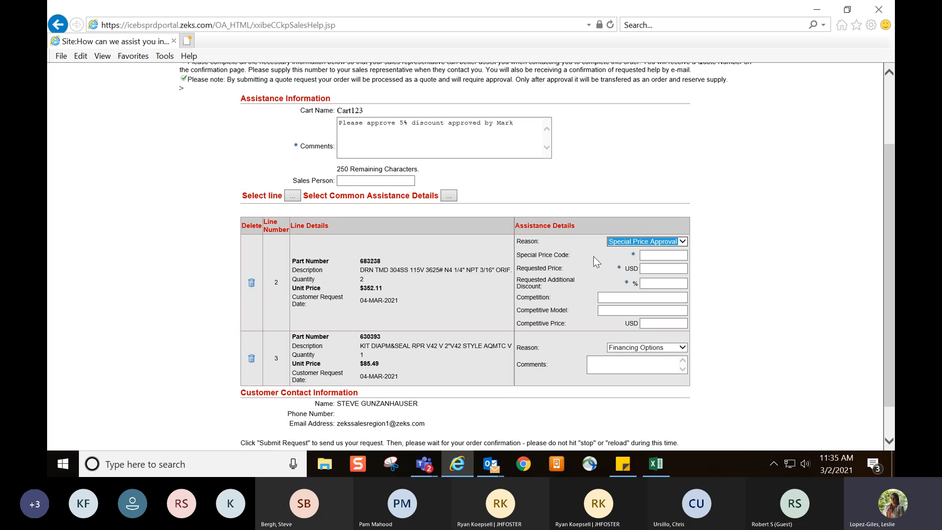
left_click(652, 256)
left_click(657, 256)
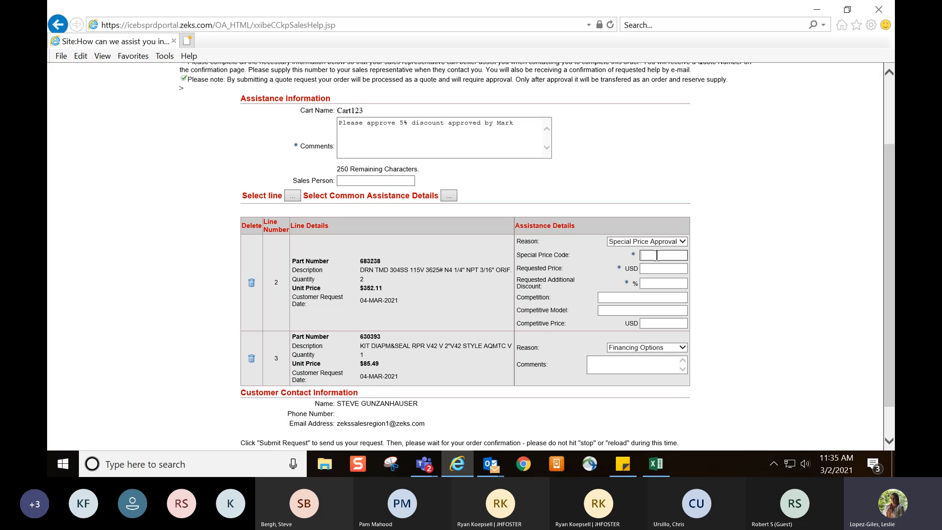
type("MB5")
left_click(740, 274)
Set line 2's requested additional discount to 5%
left_click(676, 283)
left_click(676, 269)
left_click(515, 152)
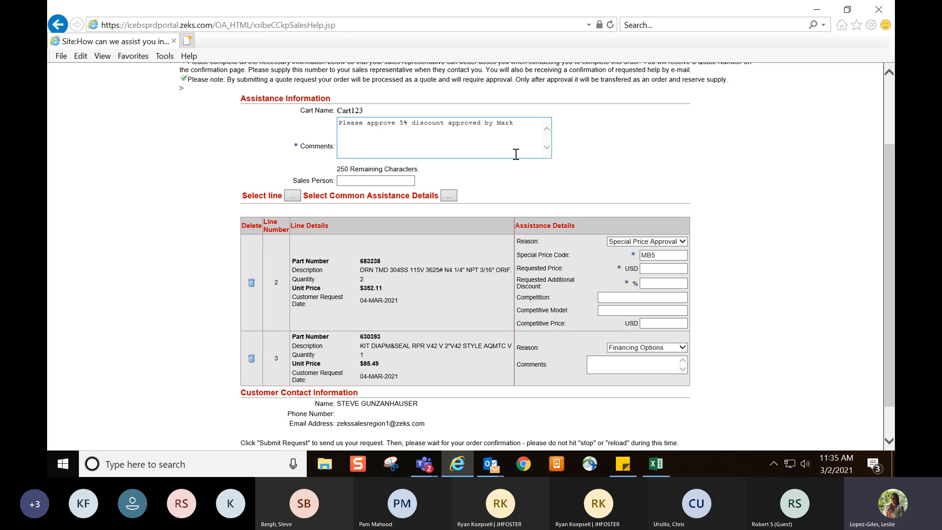
left_click(663, 285)
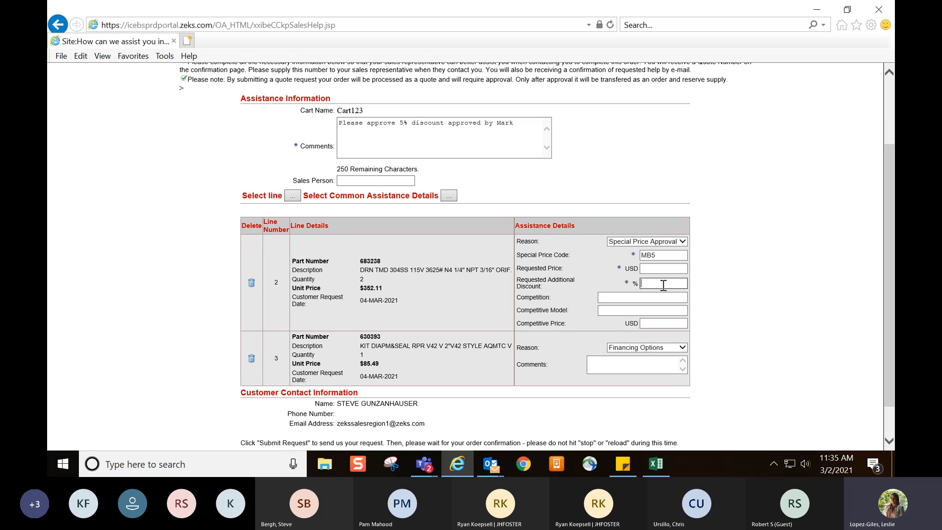
type("5")
left_click(726, 277)
For line 3, choose Special Price Approval as the reason, with special price code MB5 and a 5% additional discount
left_click(680, 349)
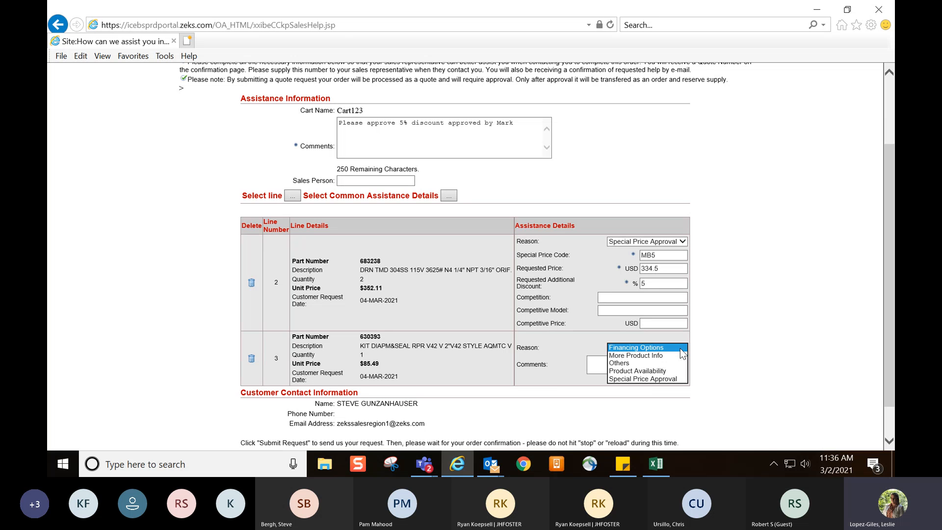
left_click(673, 380)
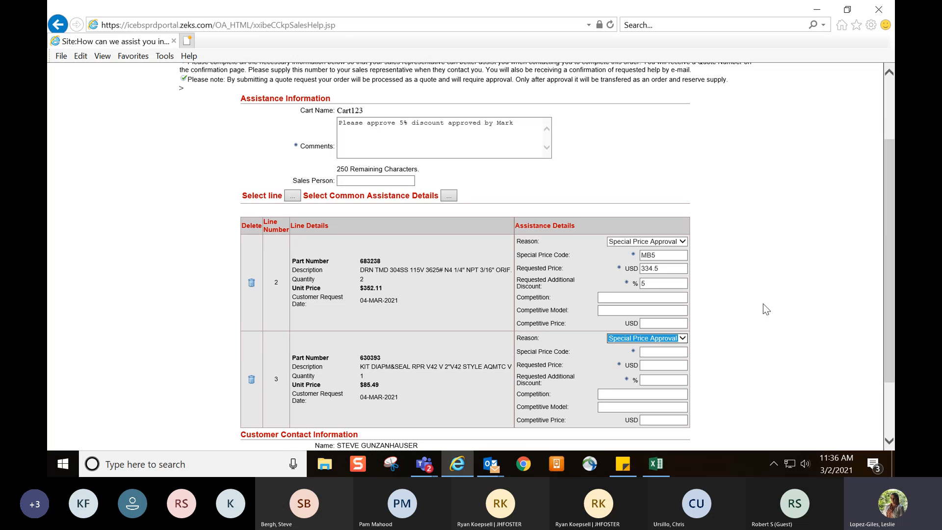
left_click(663, 352)
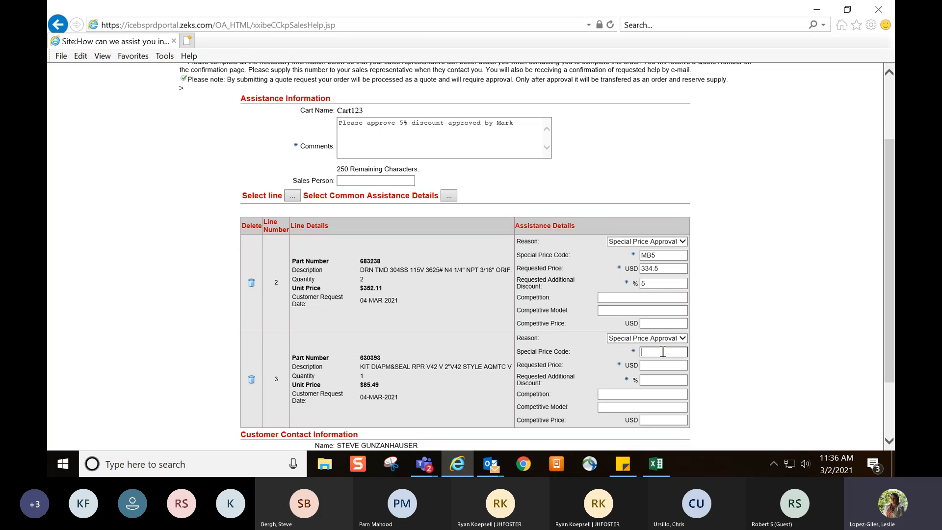
type("MB5")
left_click(669, 380)
type("5")
left_click(732, 375)
Check the completed assistance details and submit the quote request
left_click_drag(893, 307, 886, 358)
scroll(810, 166, "up", 3)
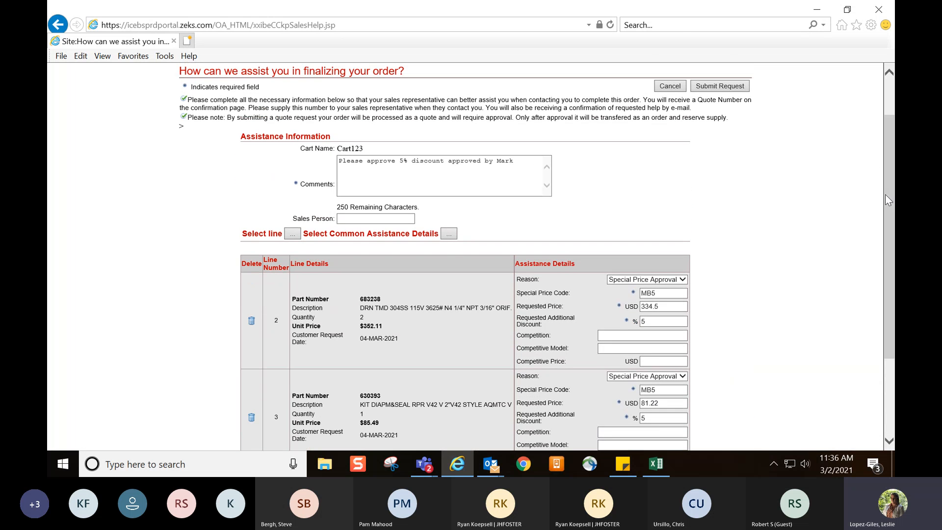
left_click_drag(886, 195, 890, 294)
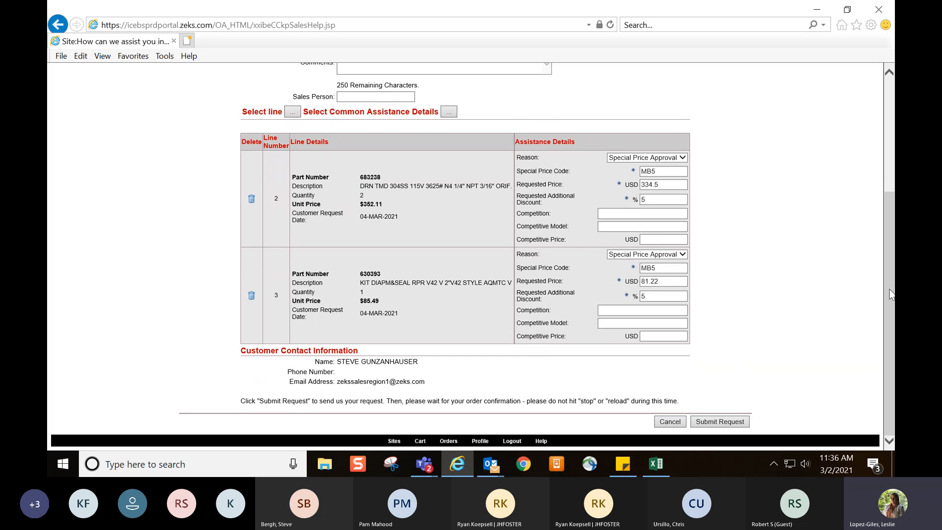
left_click(741, 423)
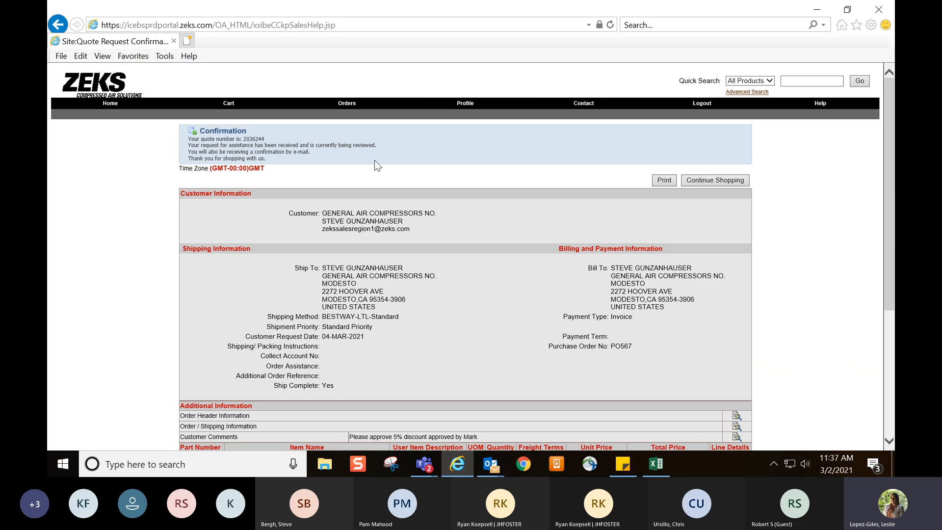
Review the quote request confirmation, including the quote number, line item prices and total
left_click_drag(261, 139, 241, 139)
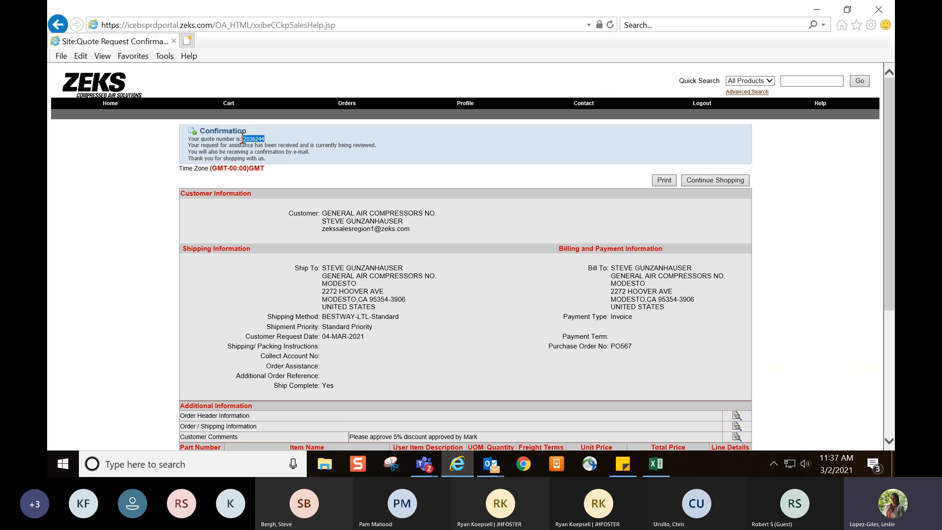
left_click(283, 140)
scroll(807, 240, "down", 5)
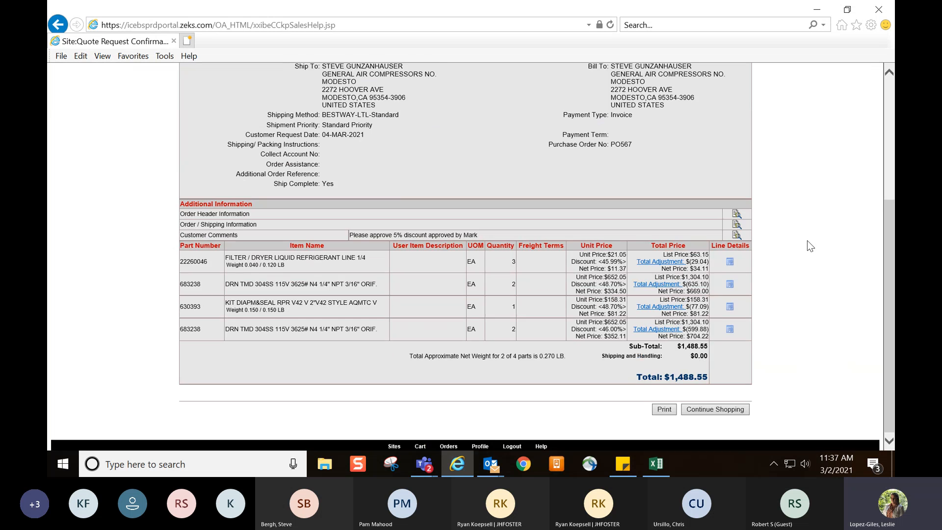
scroll(808, 241, "up", 5)
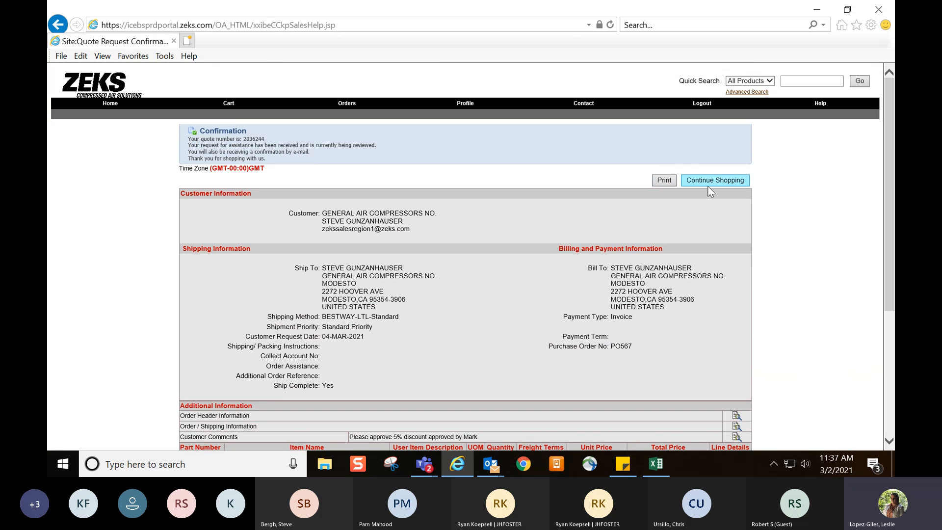
Find Cart123 among the published quotes and review its quote details
left_click(352, 104)
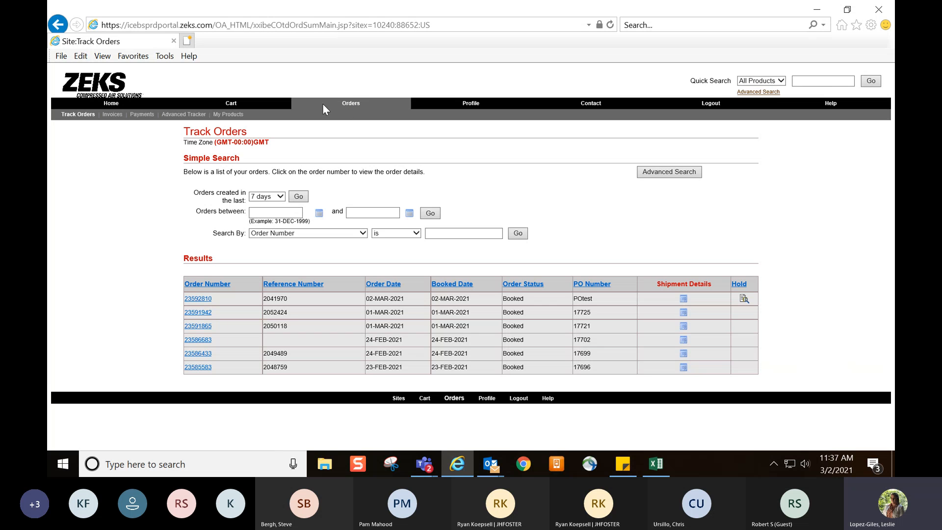
left_click(275, 104)
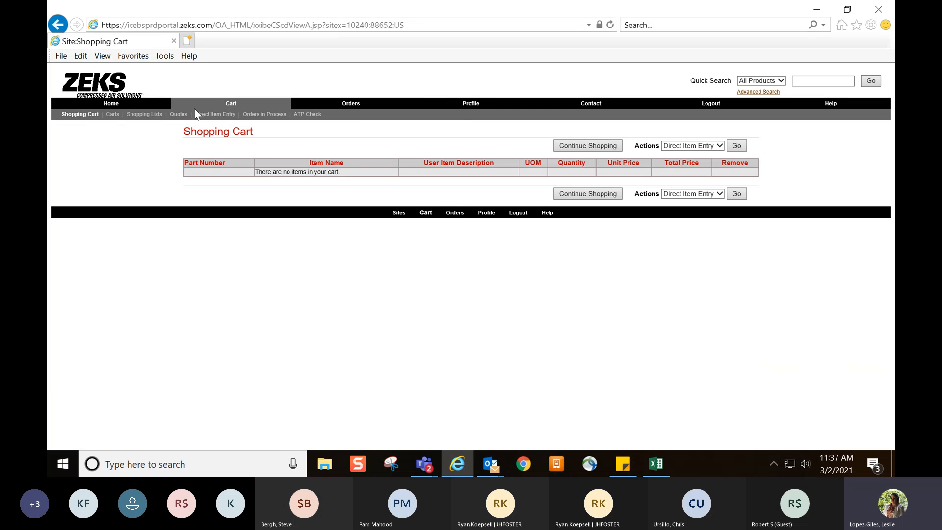
left_click(176, 116)
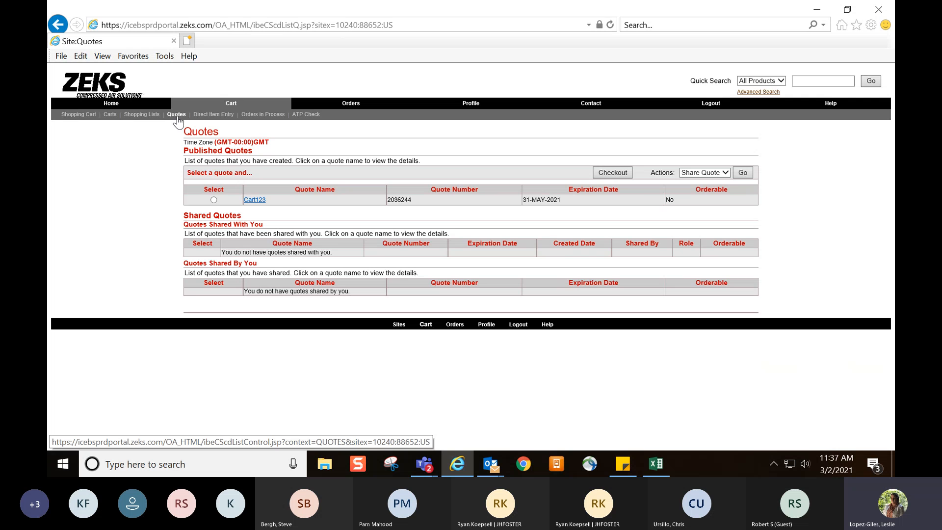
left_click(255, 200)
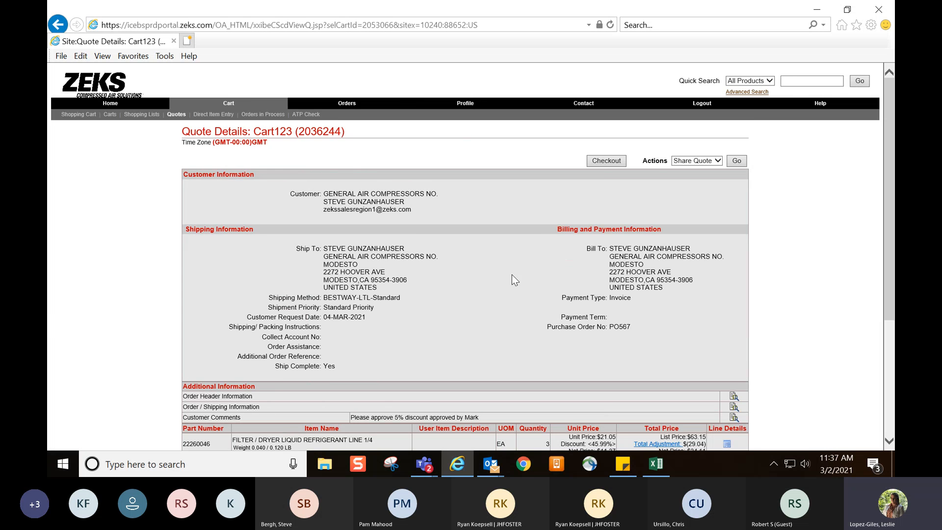
scroll(511, 275, "down", 5)
scroll(561, 300, "up", 5)
Return to the store's home page, then examine the help page's frequently asked questions and help desk contact information
left_click(118, 102)
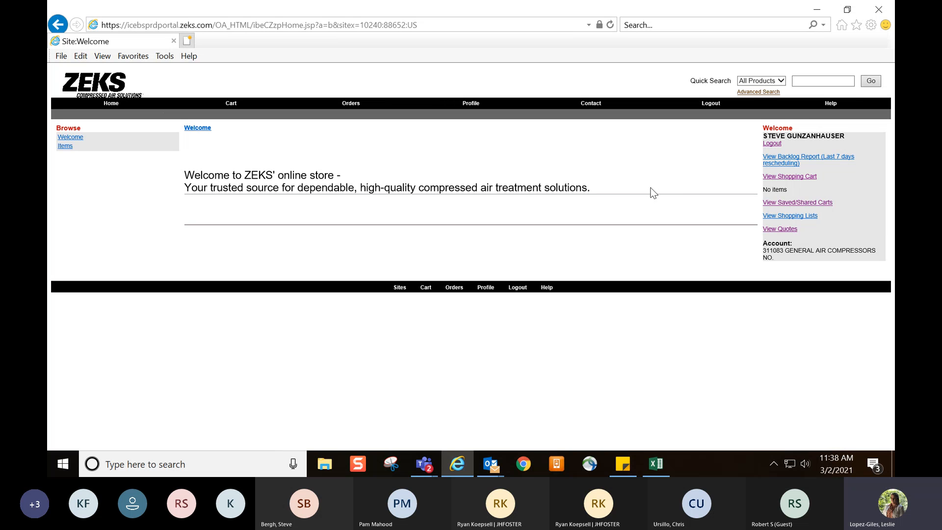
left_click(830, 105)
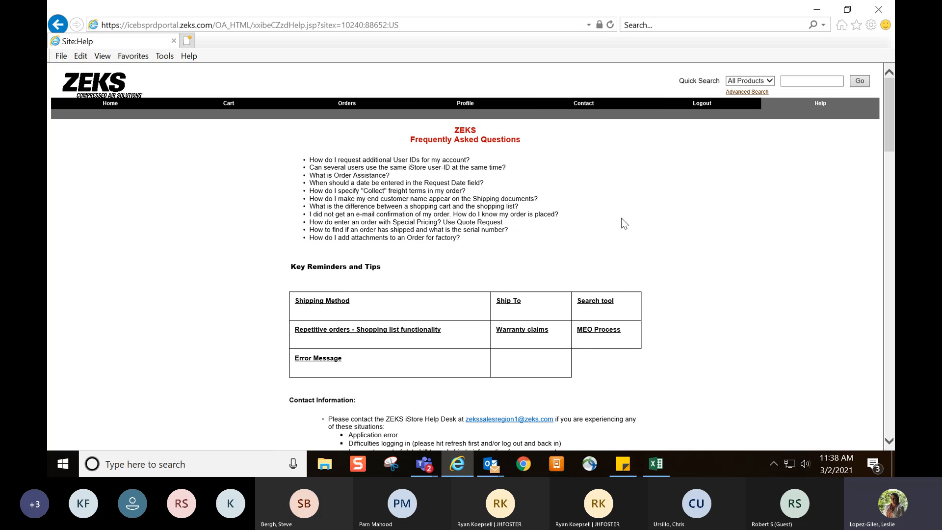
scroll(888, 140, "down", 2)
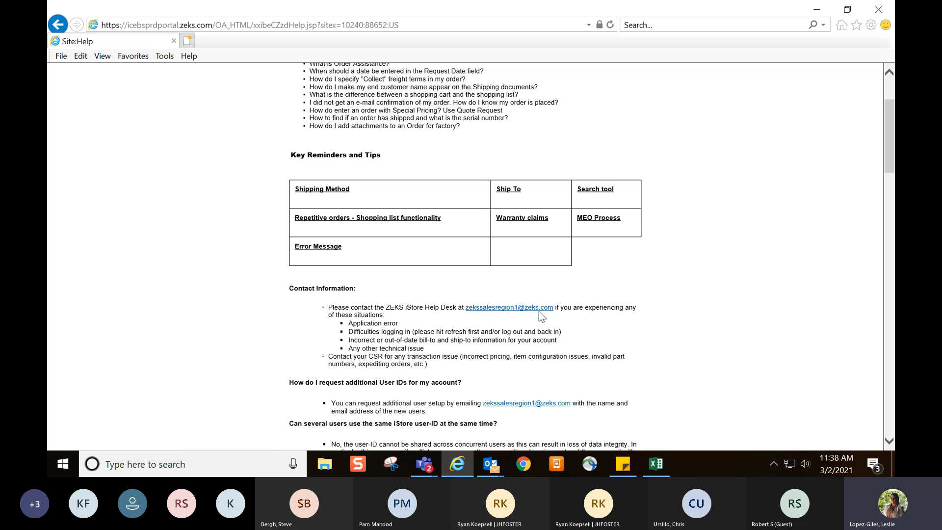
left_click_drag(560, 308, 496, 313)
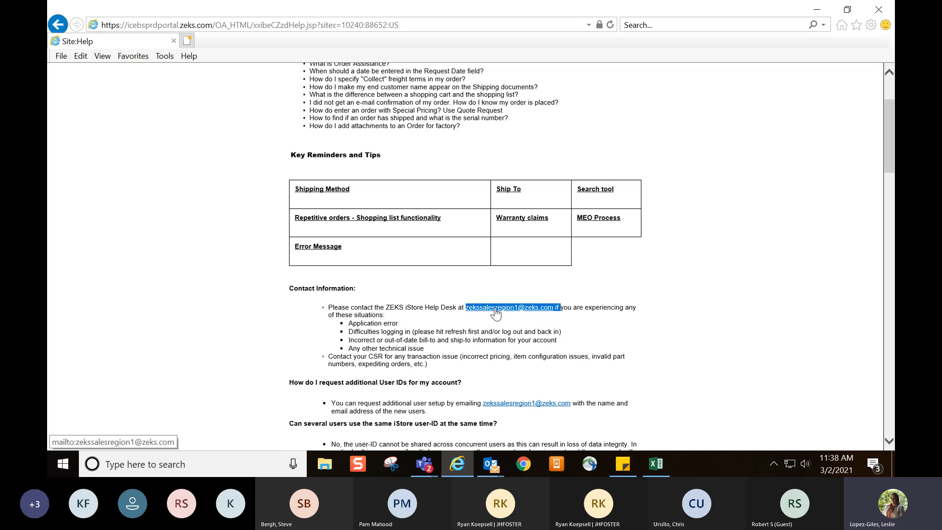
left_click(584, 322)
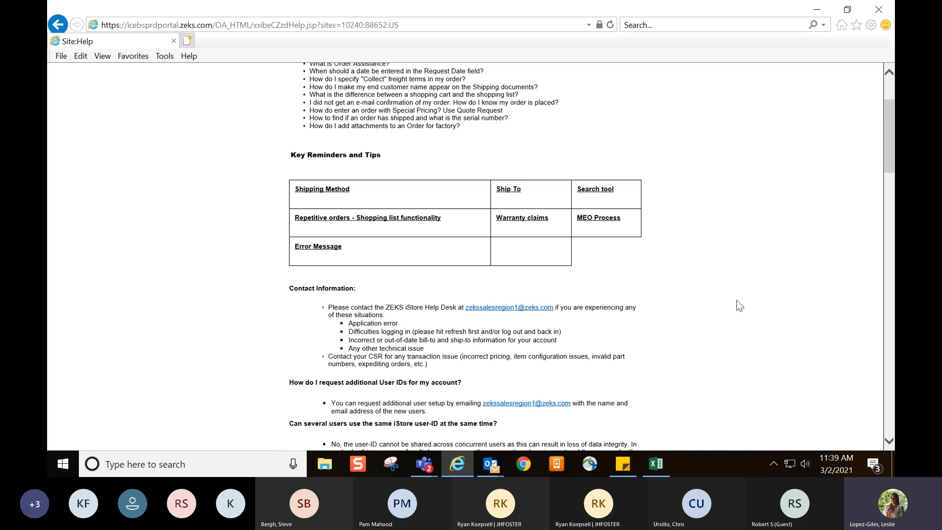
scroll(737, 301, "up", 3)
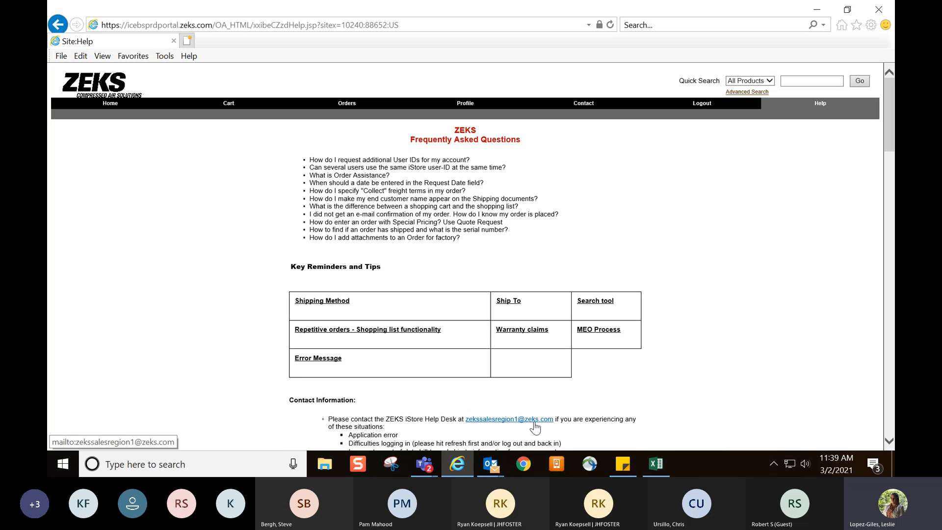
mouse_move(492, 468)
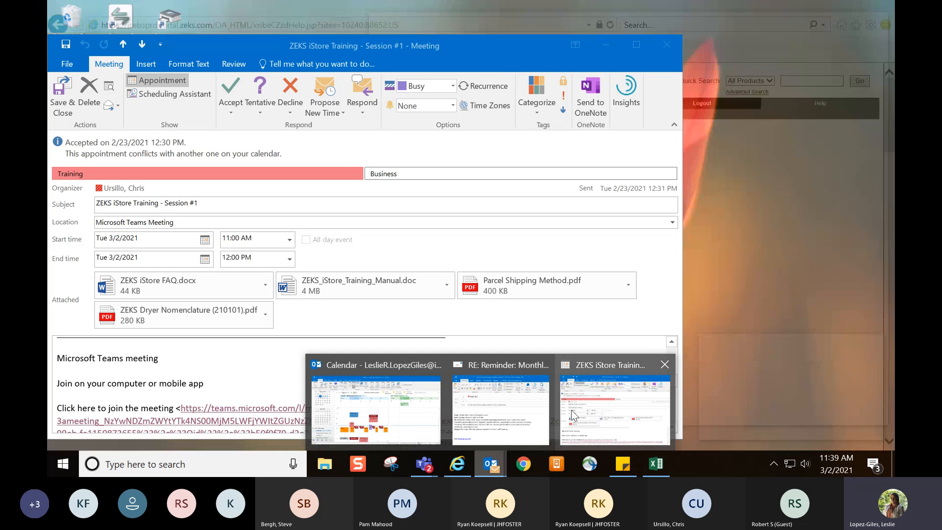
Switch to the ZEKS iStore Training meeting invitation in Outlook and examine the ship method codes in its attached Parcel Shipping Method.pdf
left_click(572, 414)
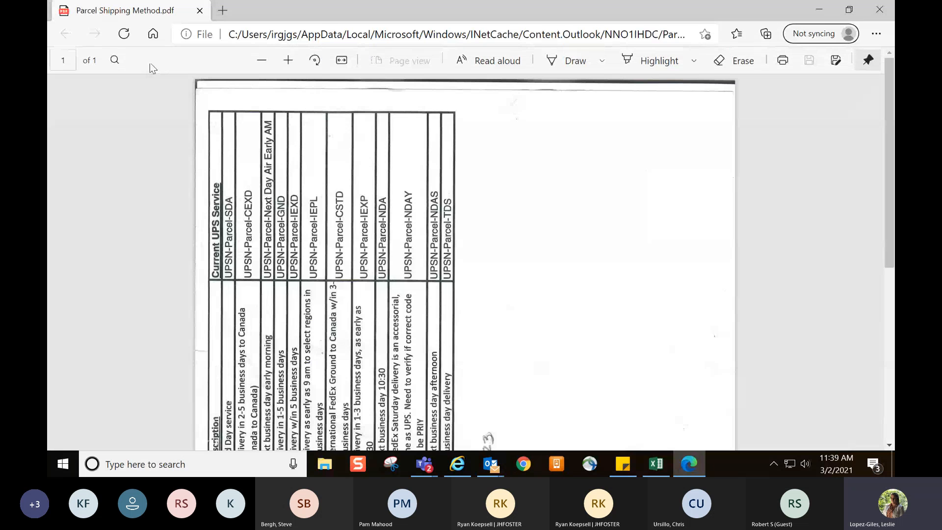
left_click(129, 34)
left_click(126, 36)
scroll(403, 234, "down", 5)
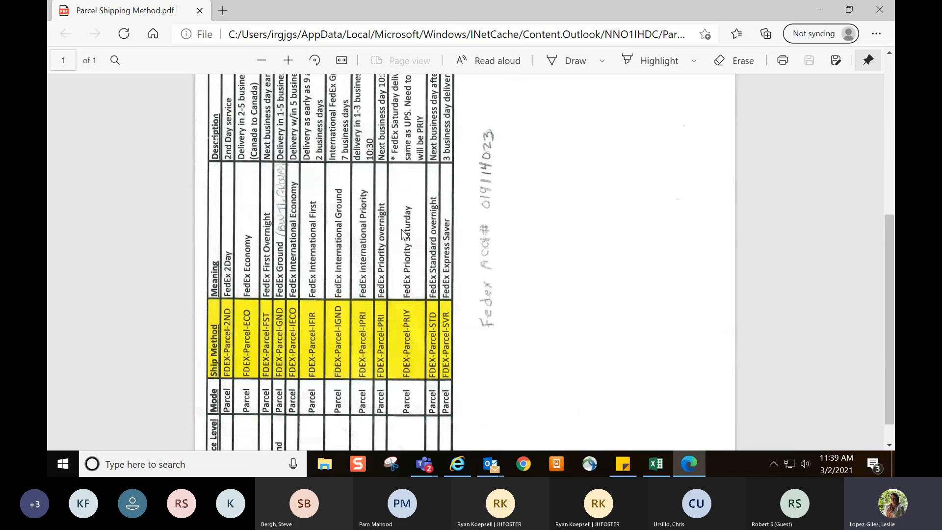
scroll(403, 235, "down", 1)
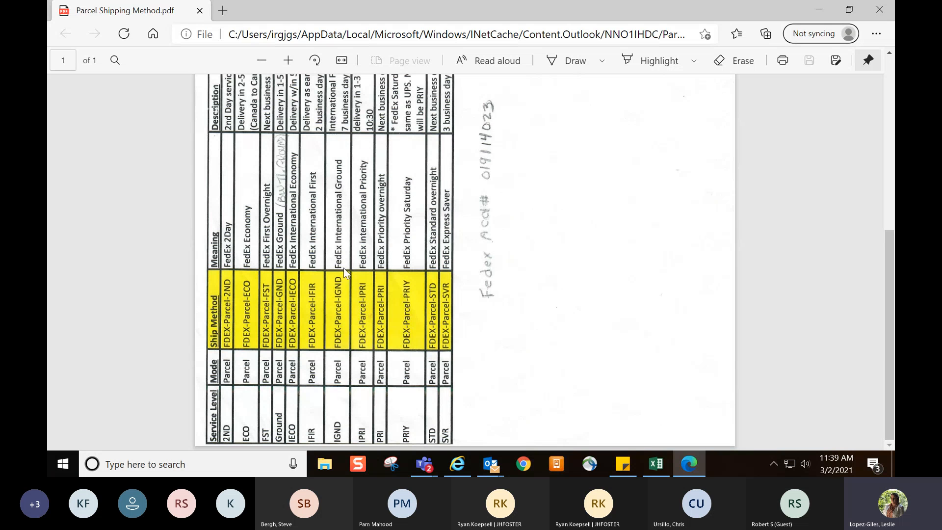
scroll(343, 268, "up", 6)
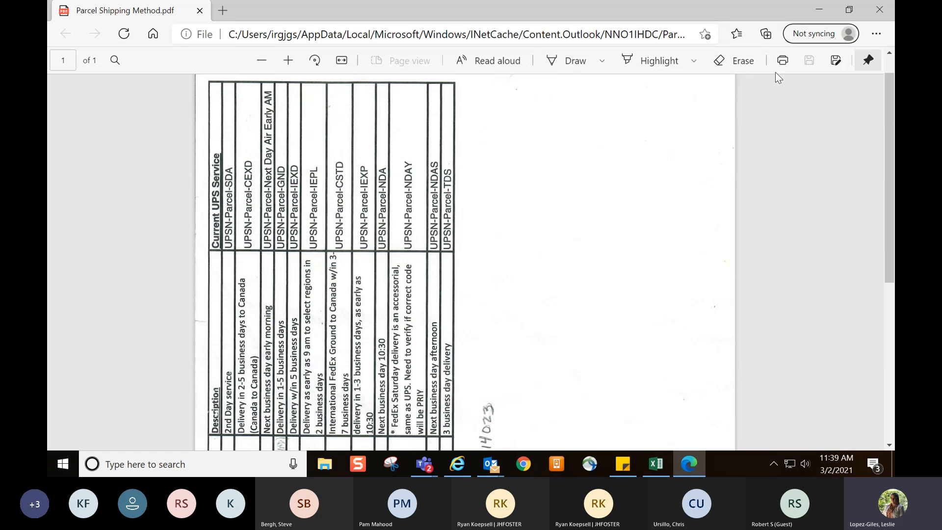
left_click(870, 13)
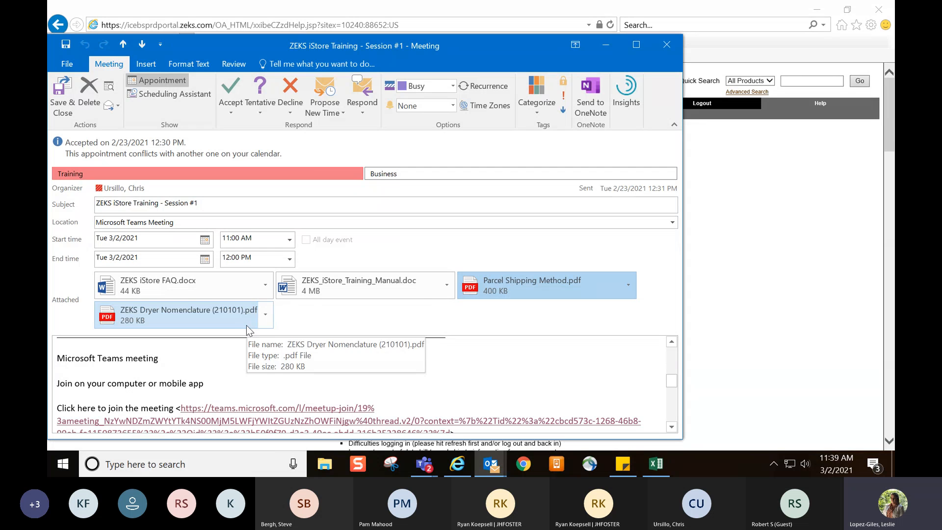
Switch back to the ZEKS store in Internet Explorer and go to its home page
left_click(746, 316)
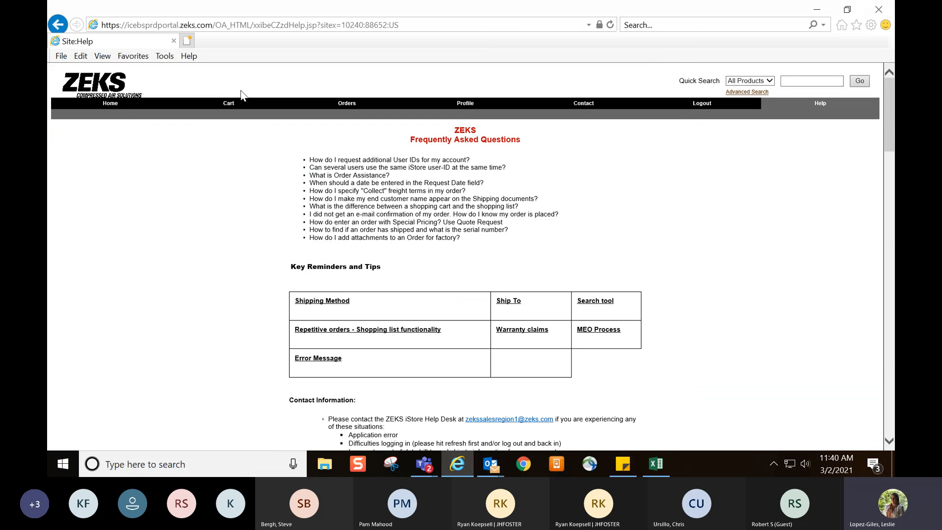
left_click(106, 108)
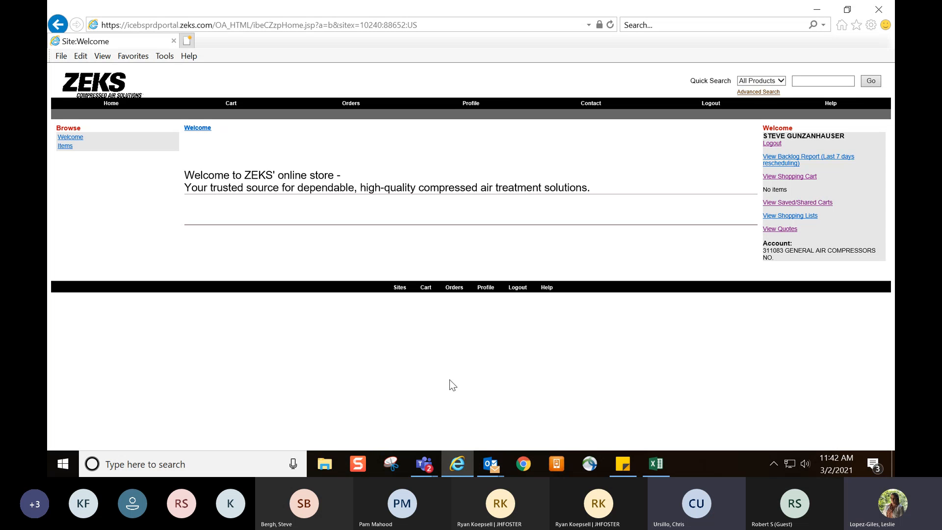
Switch to the ZEKS iStore Training - Session #1 meeting in Microsoft Teams and stop sharing the screen
mouse_move(429, 467)
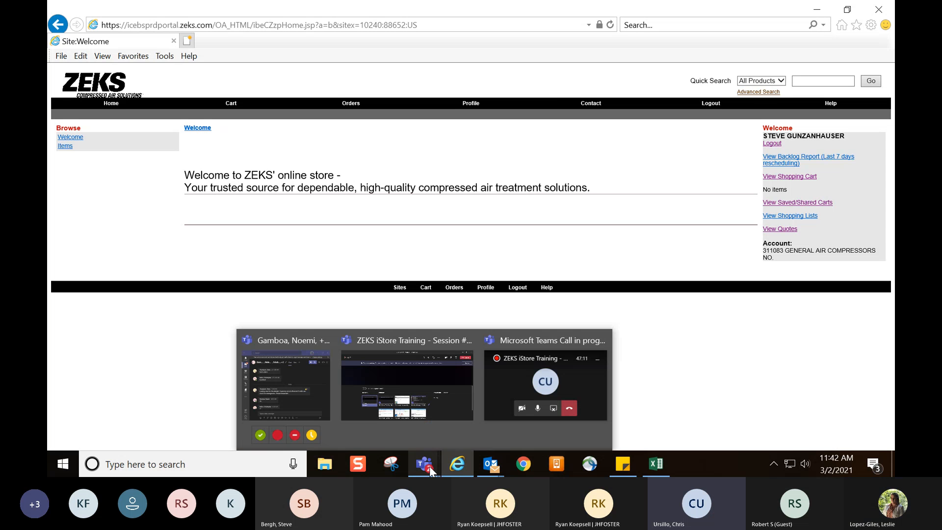
left_click(437, 376)
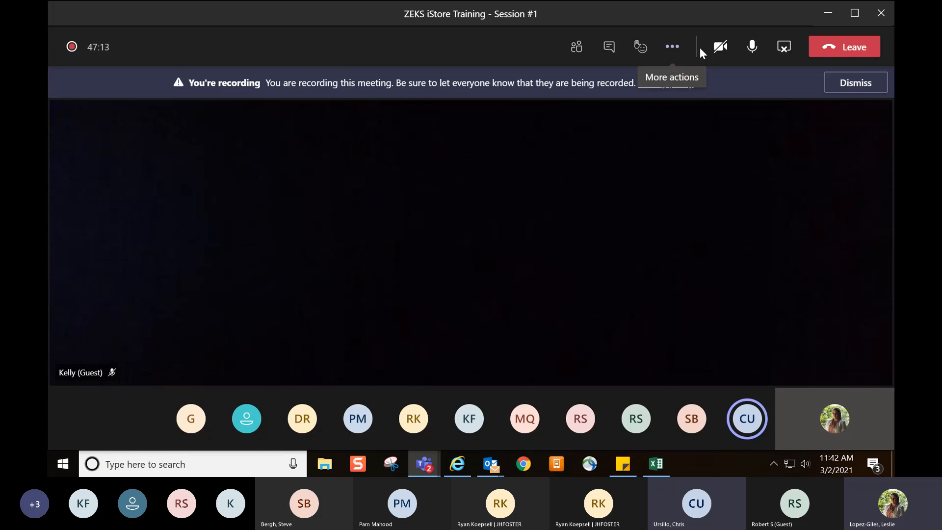
left_click(785, 47)
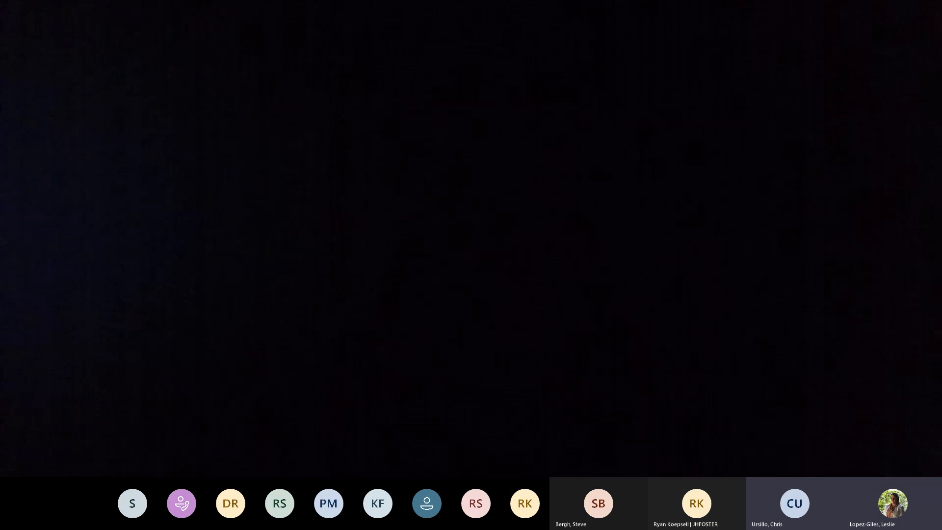